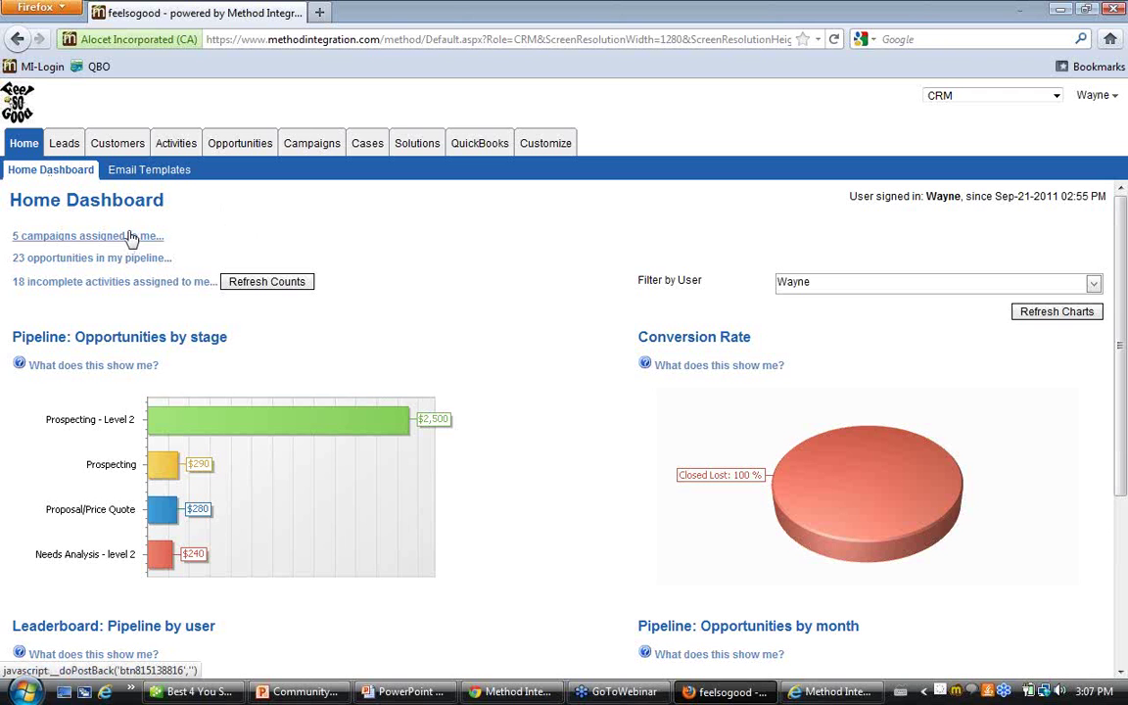
left_click(62, 238)
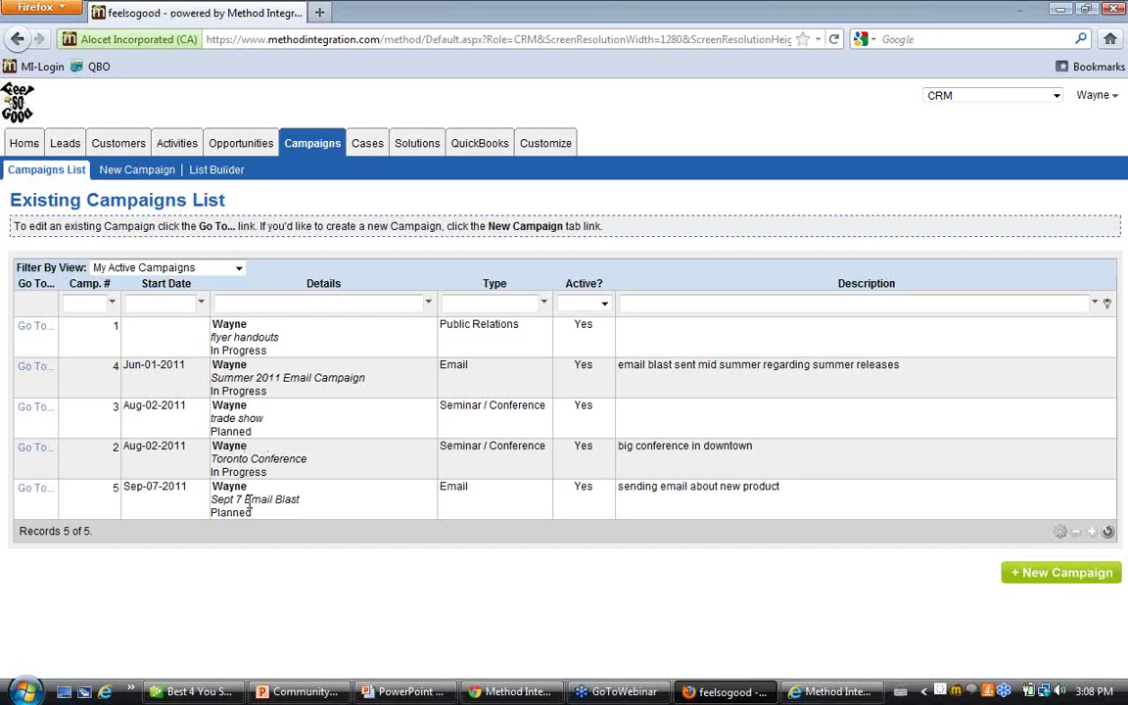
left_click(27, 143)
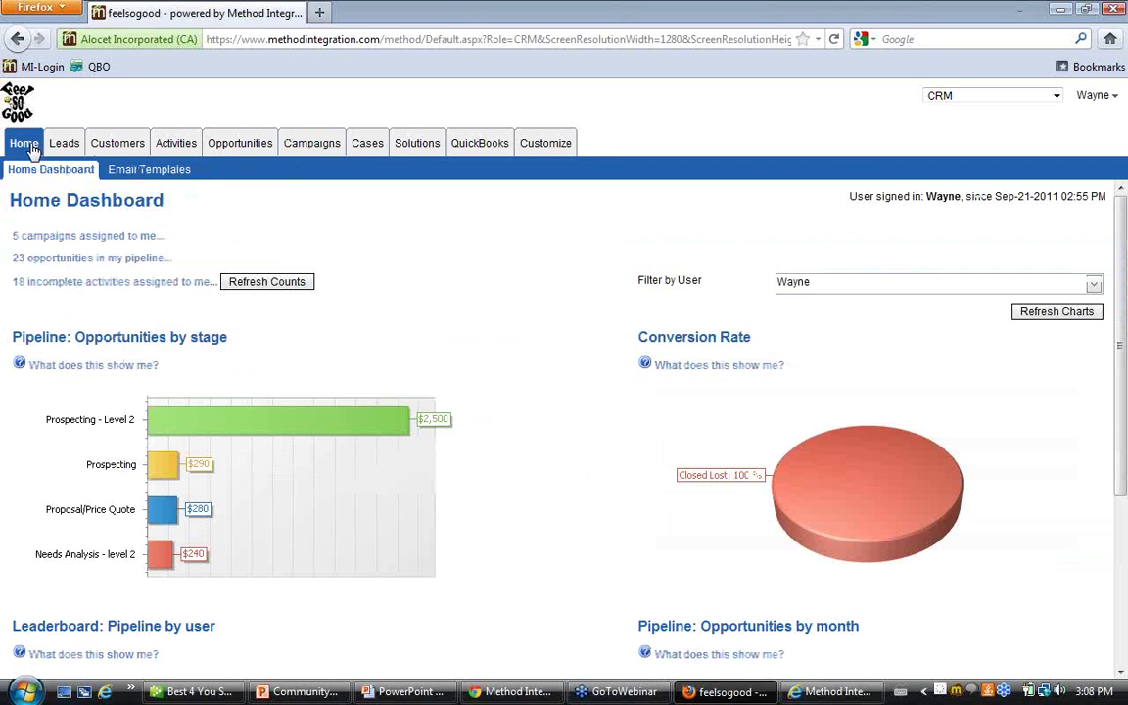
left_click(54, 260)
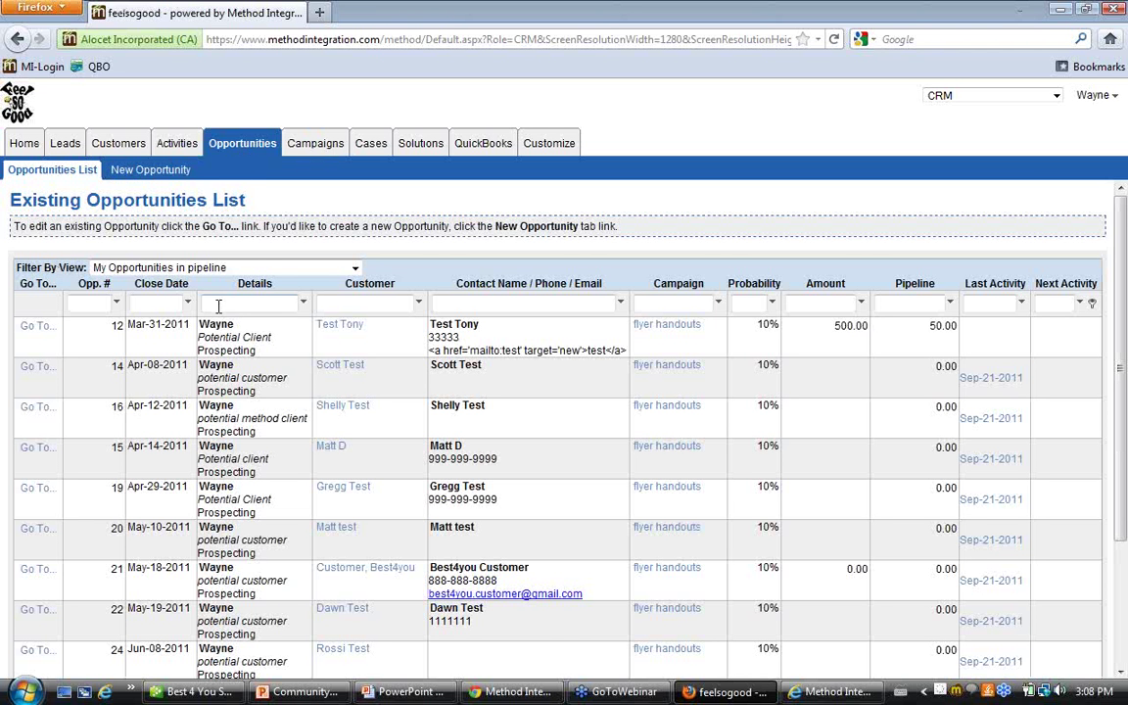
scroll(304, 545, "down", 3)
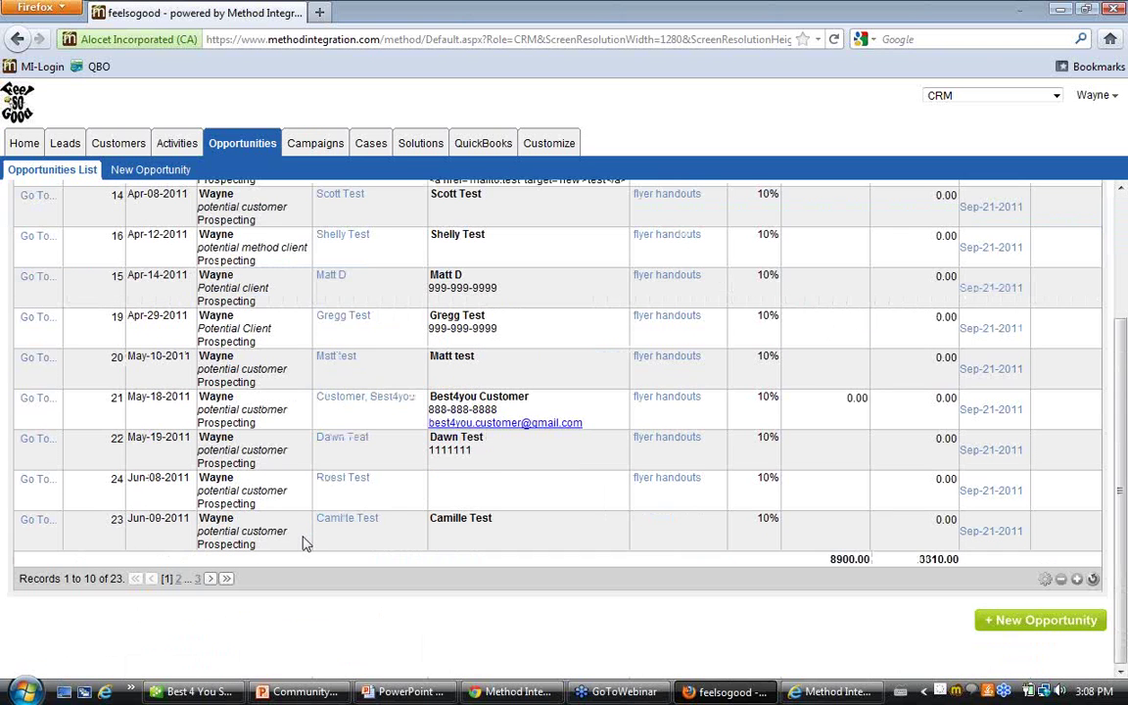
left_click_drag(128, 579, 3, 585)
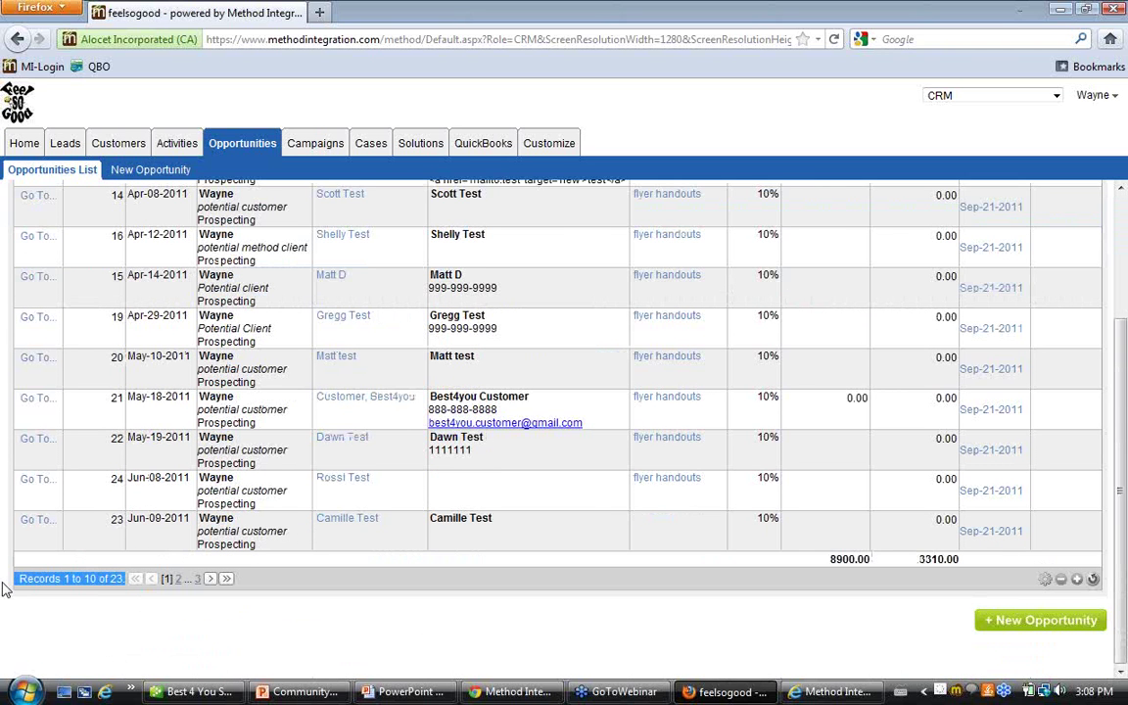
scroll(380, 551, "up", 3)
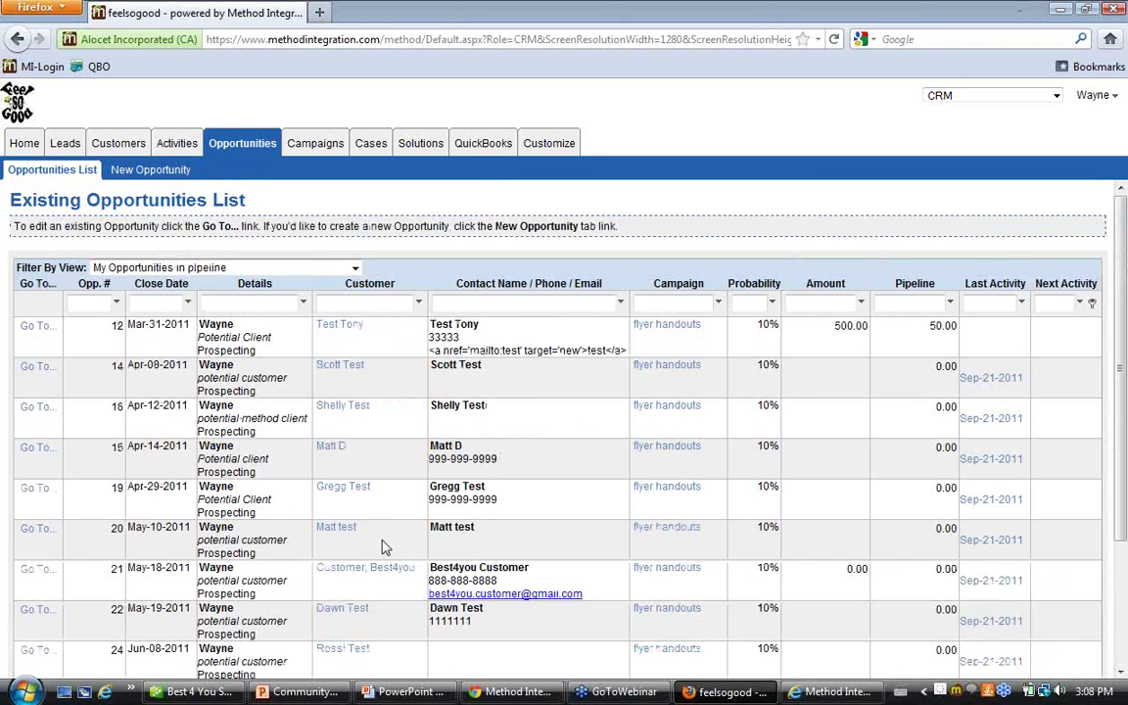
left_click(24, 144)
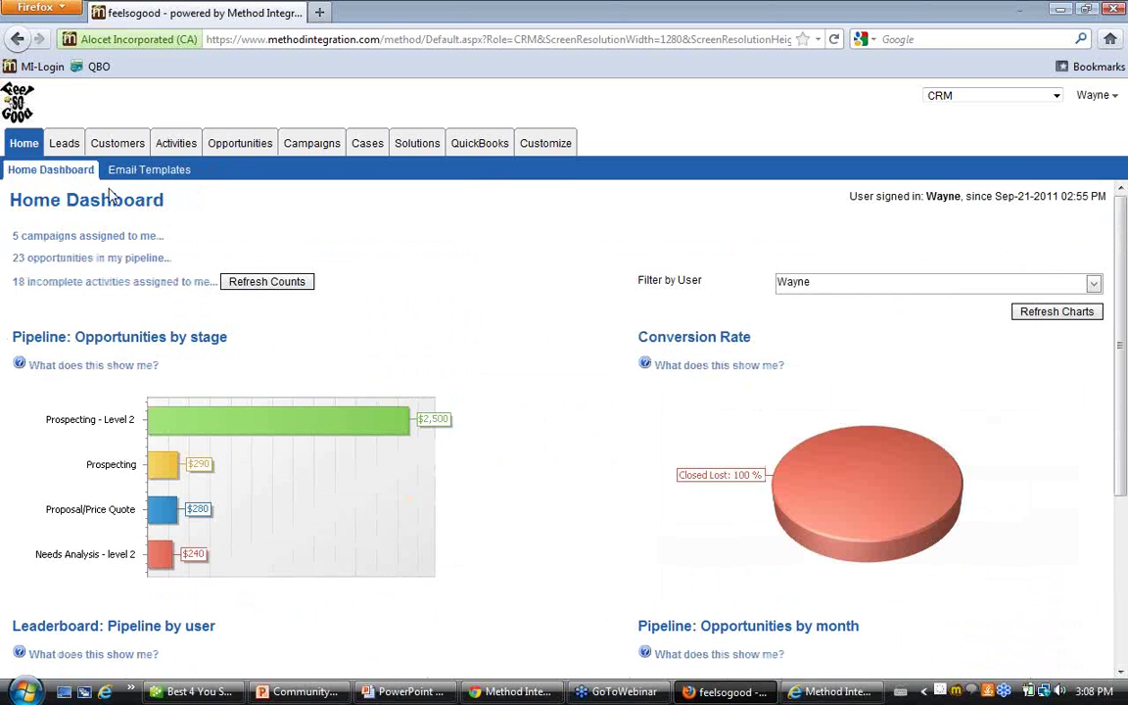
left_click(142, 282)
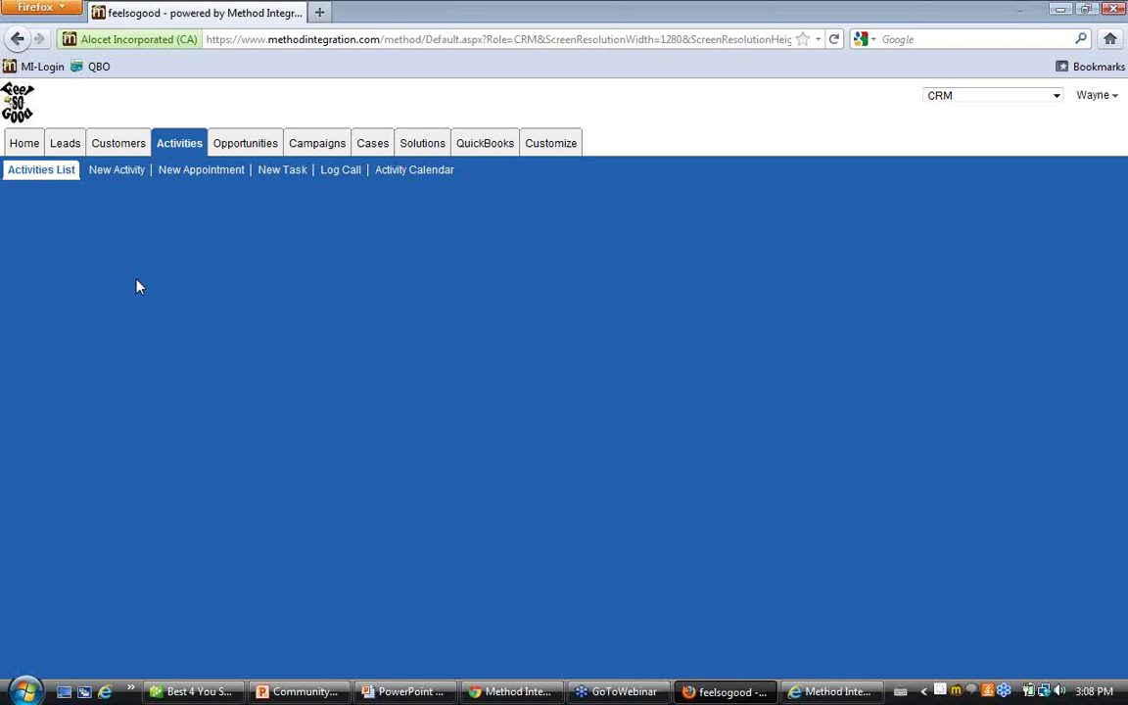
scroll(205, 398, "down", 3)
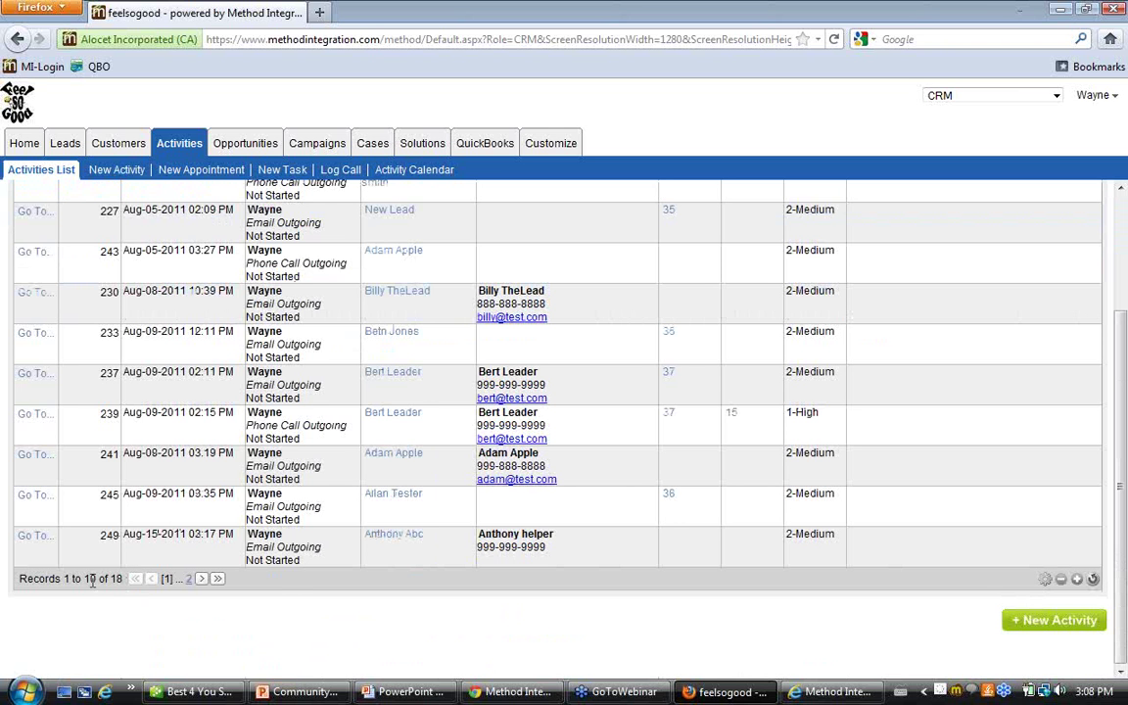
left_click_drag(122, 578, 41, 579)
scroll(41, 587, "up", 3)
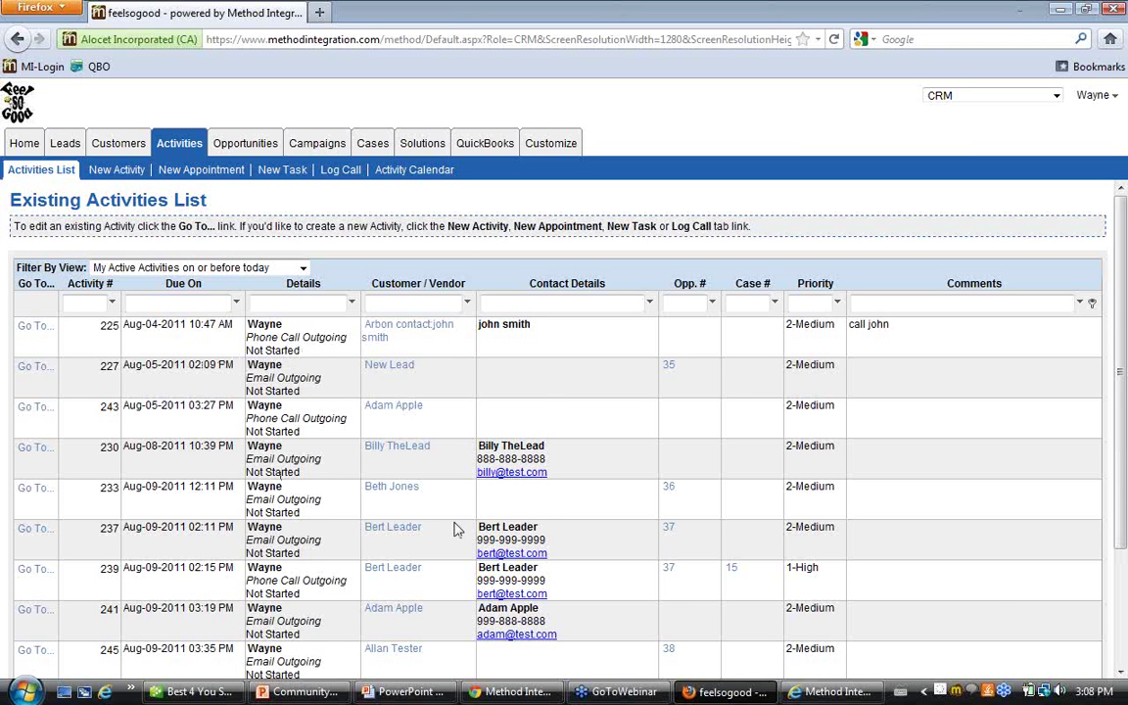
scroll(478, 530, "down", 3)
scroll(478, 530, "up", 3)
left_click(24, 144)
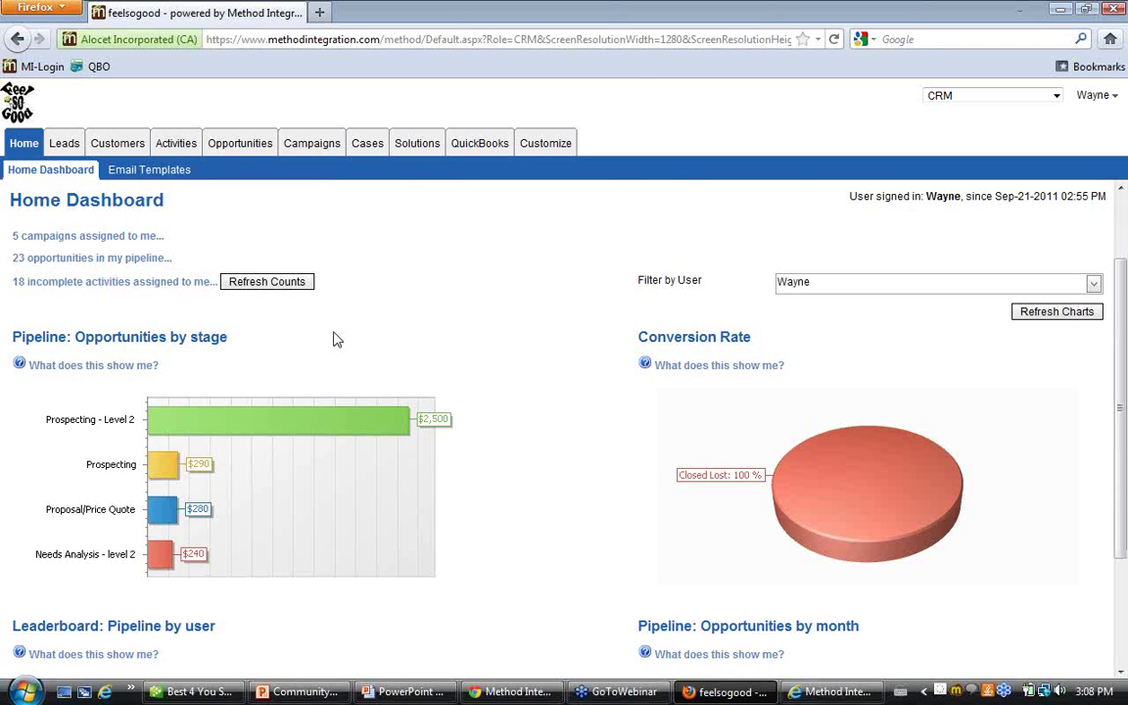
scroll(334, 336, "down", 2)
scroll(494, 327, "up", 2)
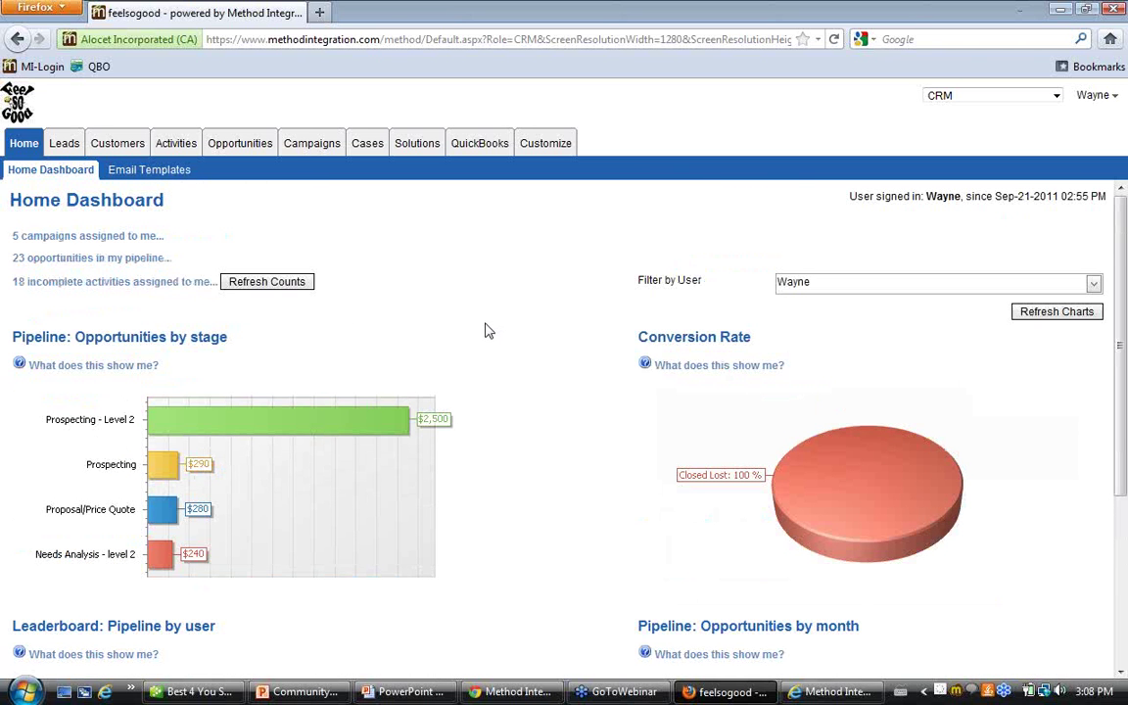
left_click(225, 139)
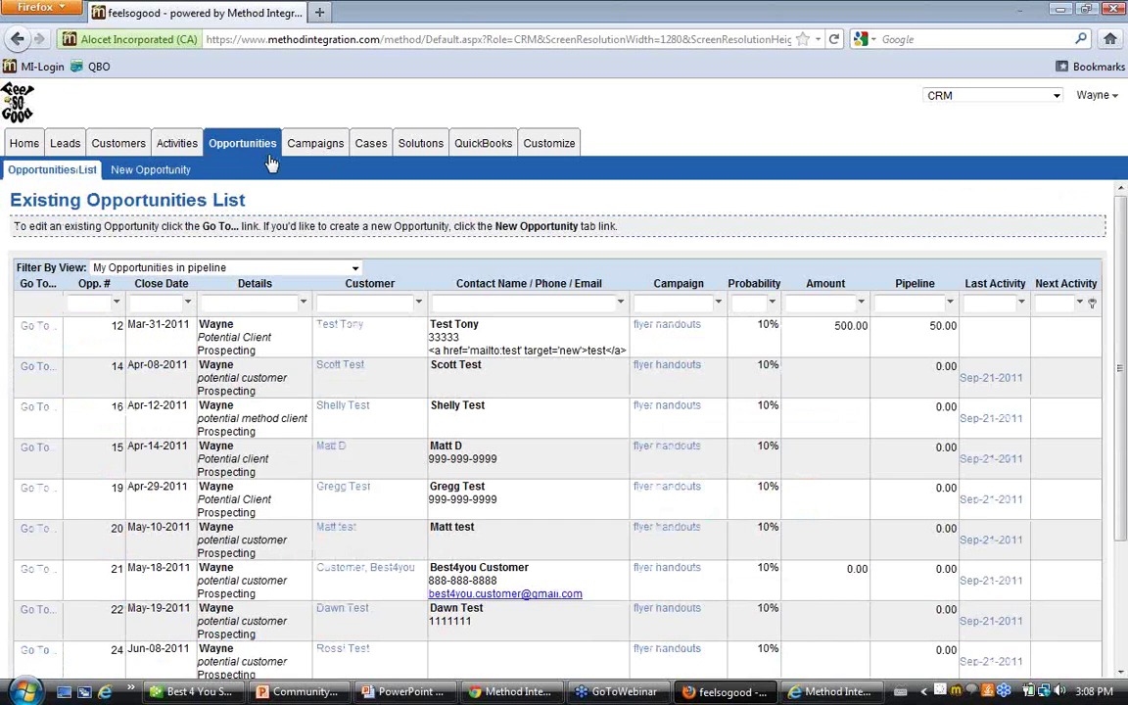
left_click(166, 173)
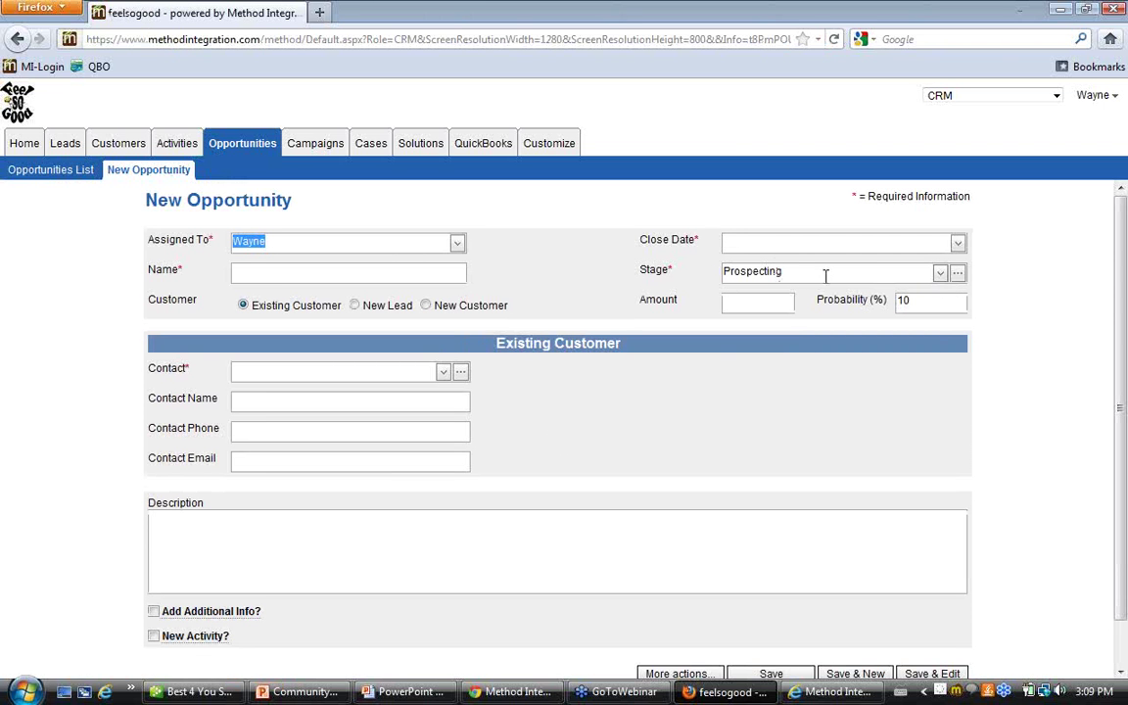
left_click(940, 274)
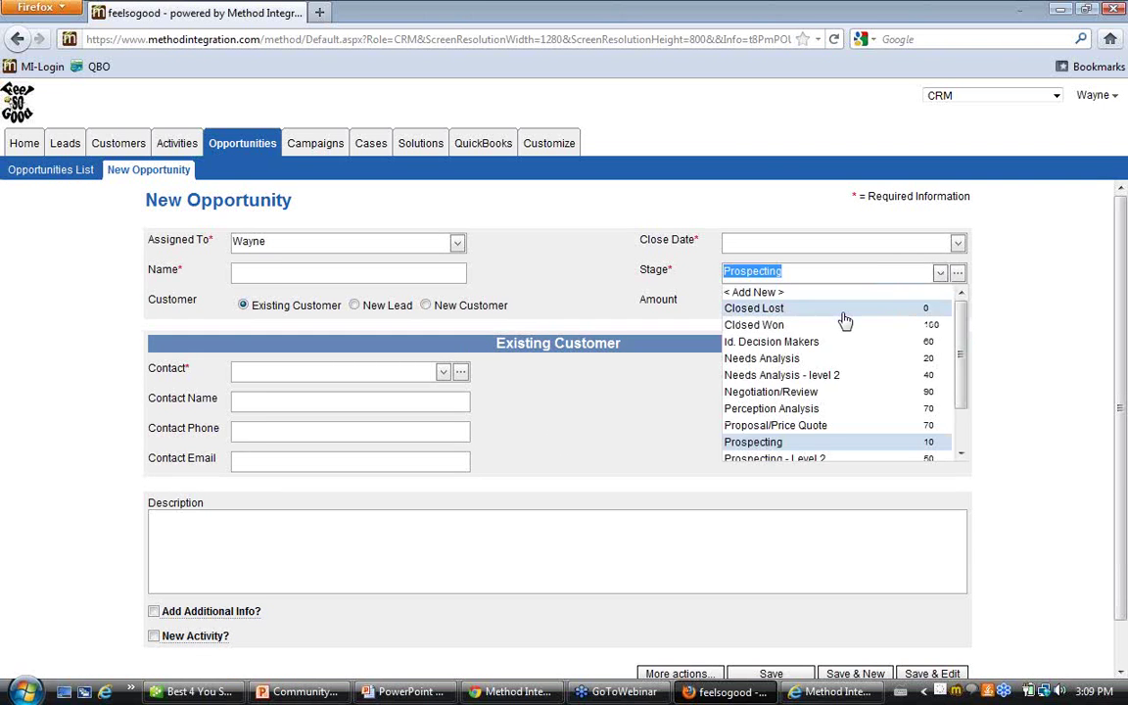
scroll(960, 343, "down", 2)
scroll(959, 366, "up", 2)
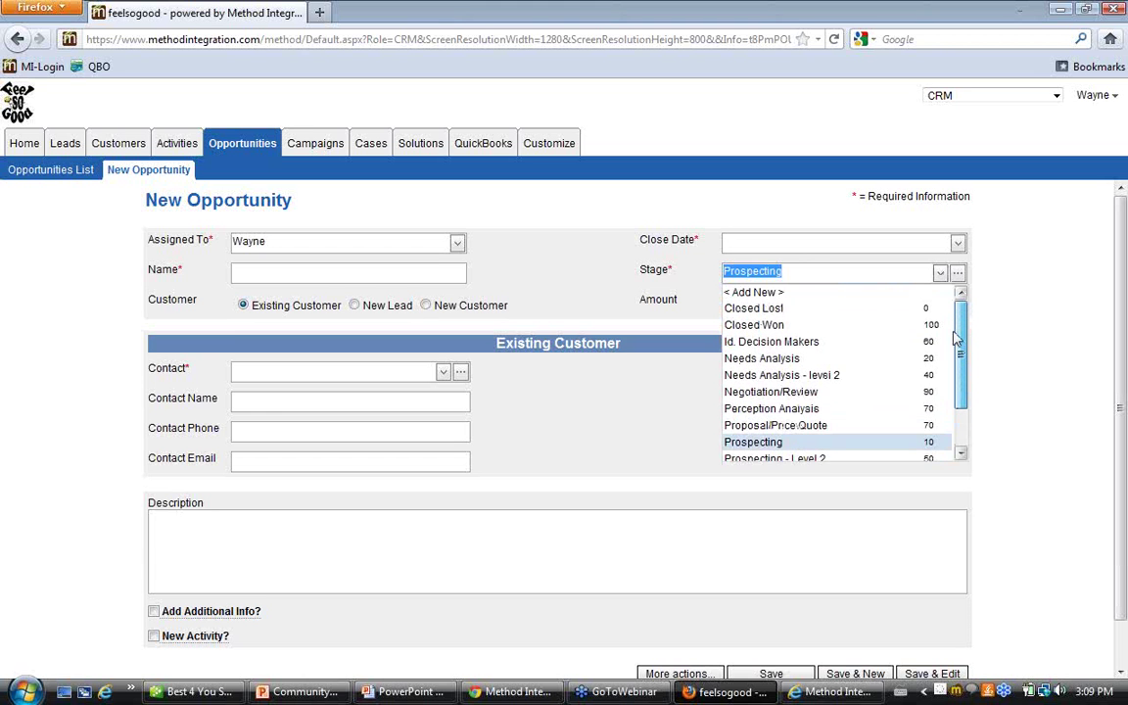
scroll(819, 382, "down", 1)
left_click(818, 390)
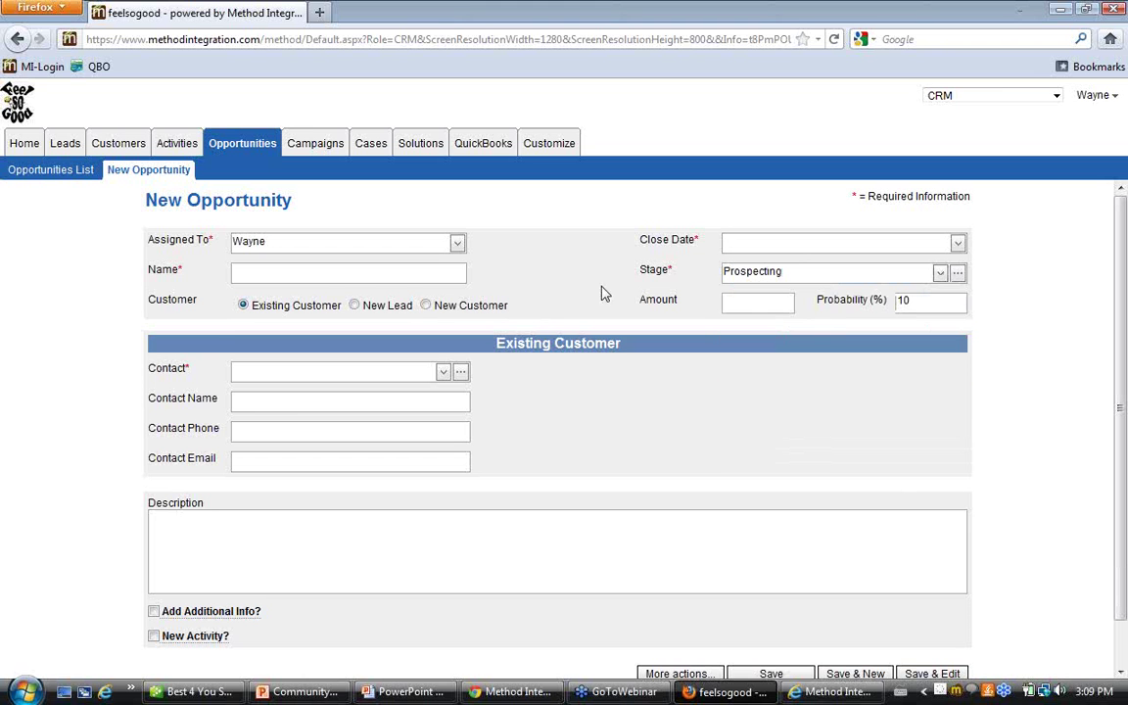
left_click(768, 300)
left_click(922, 301)
left_click(926, 302)
left_click(940, 273)
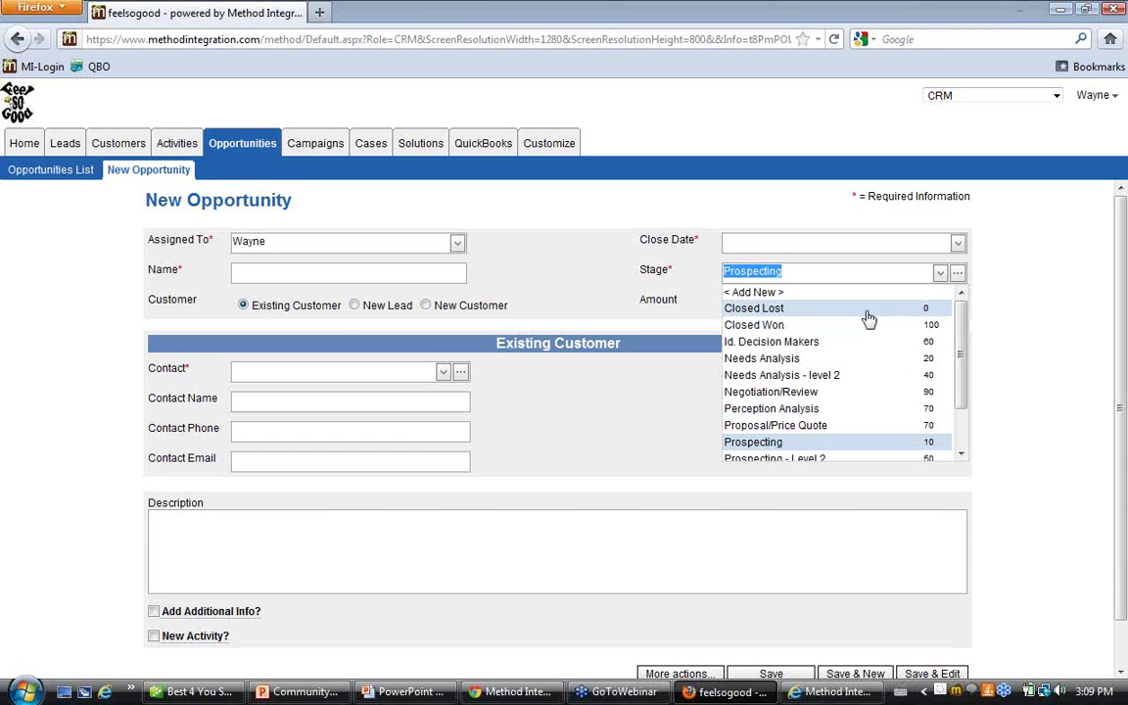
left_click(536, 258)
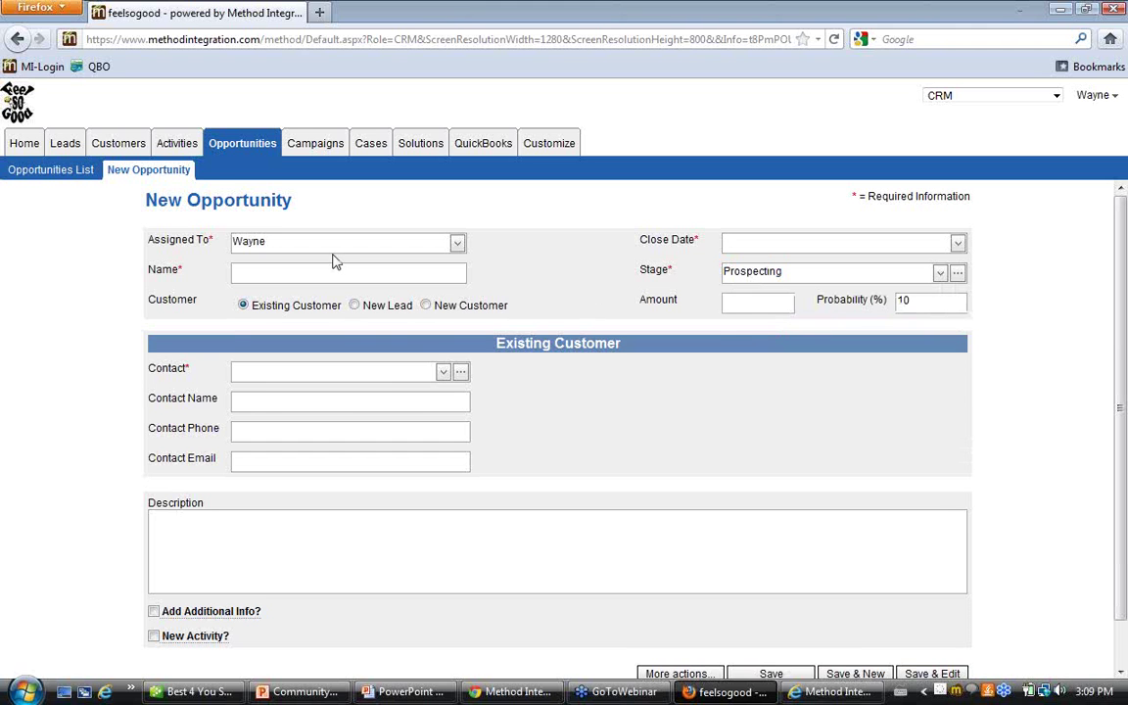
left_click(24, 144)
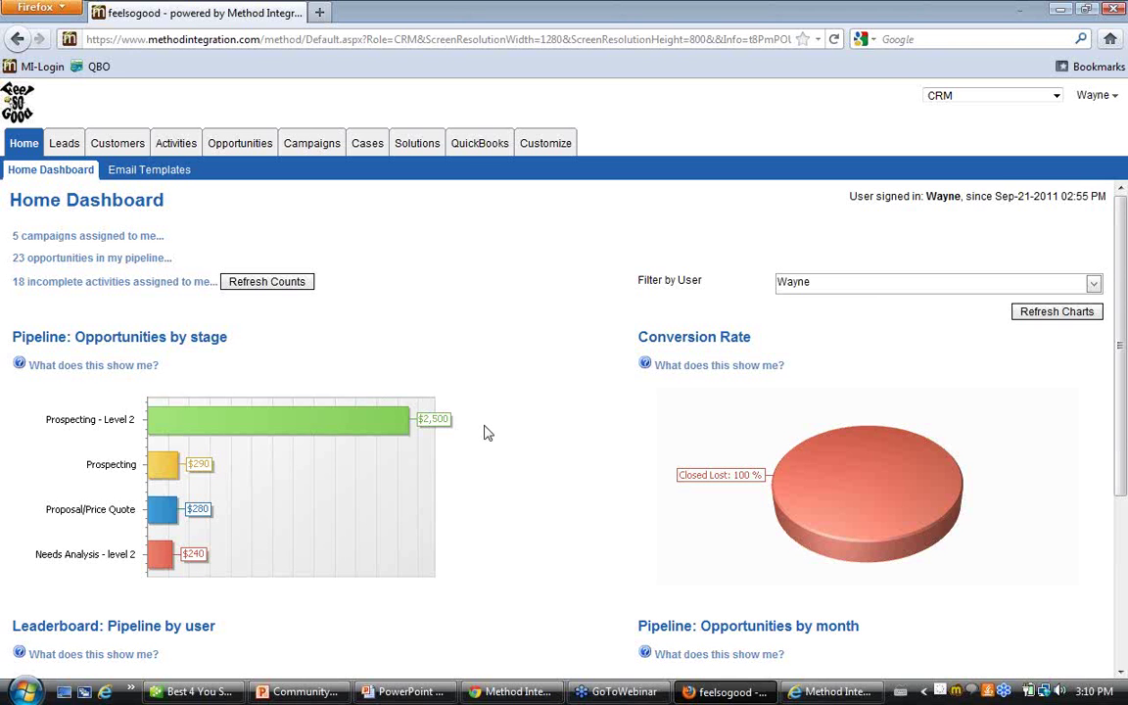
scroll(500, 372, "down", 2)
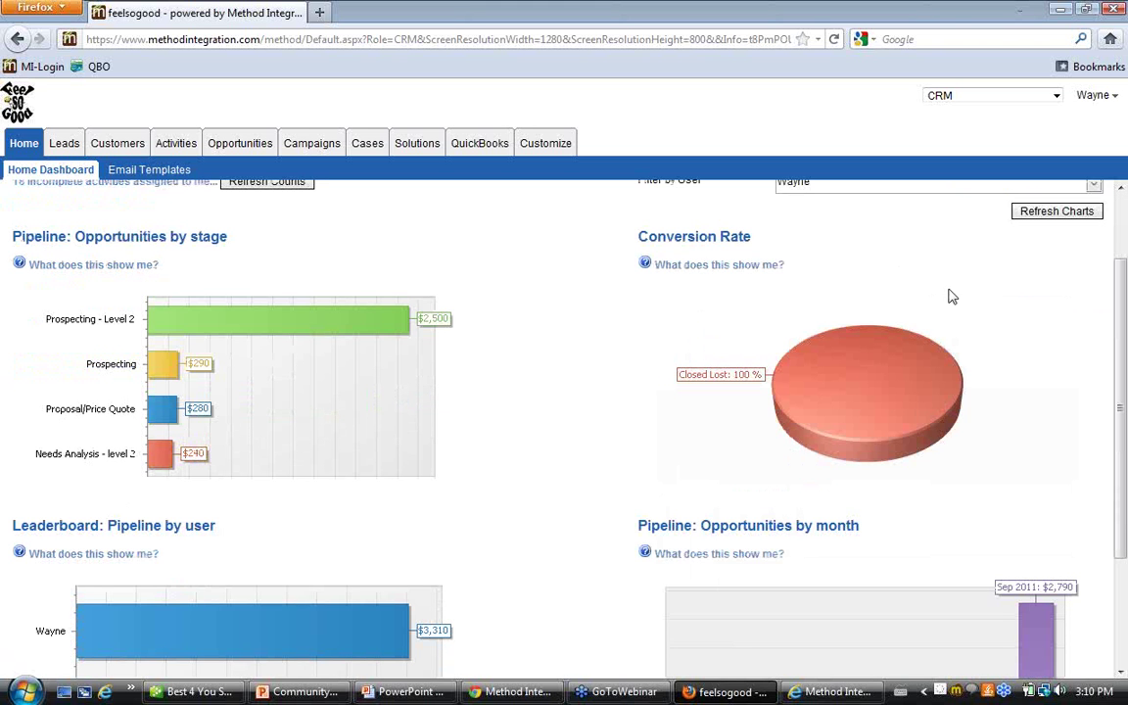
scroll(980, 348, "up", 2)
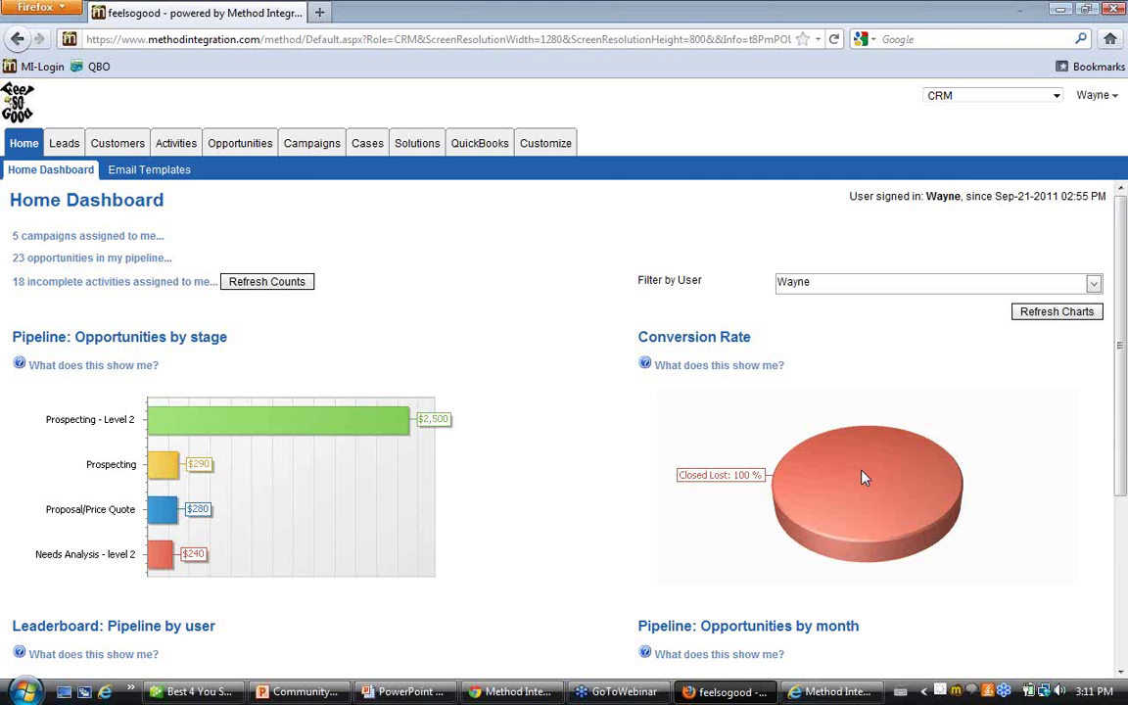
scroll(862, 472, "down", 2)
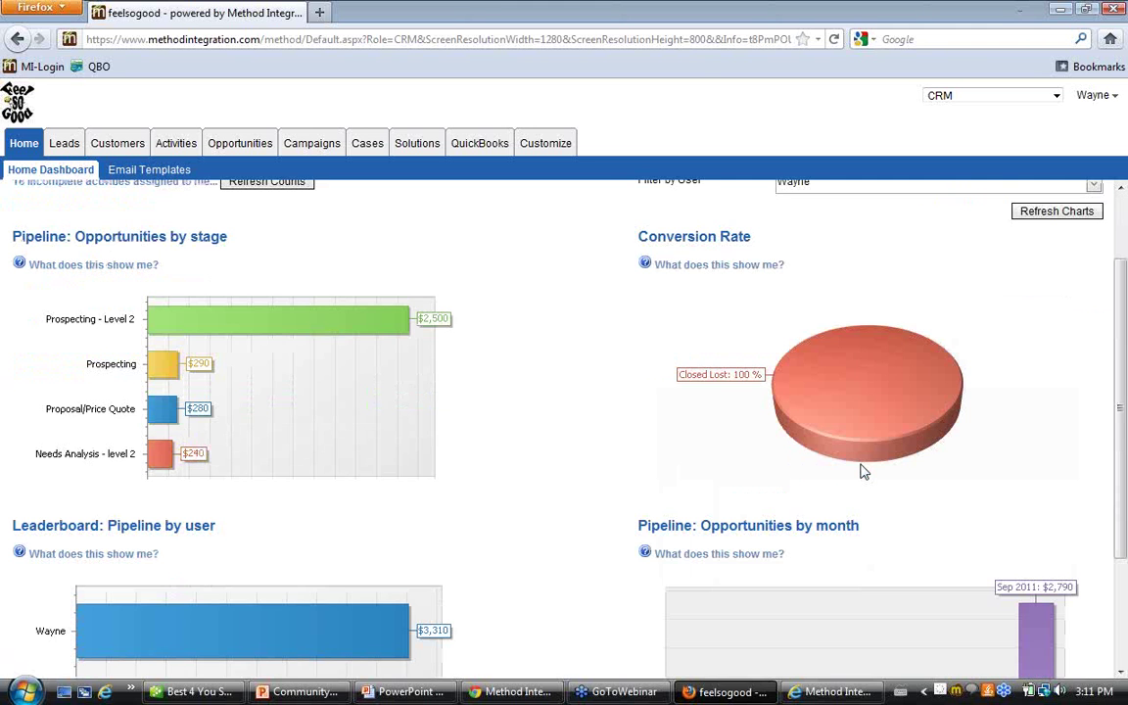
scroll(861, 466, "down", 2)
scroll(513, 470, "down", 1)
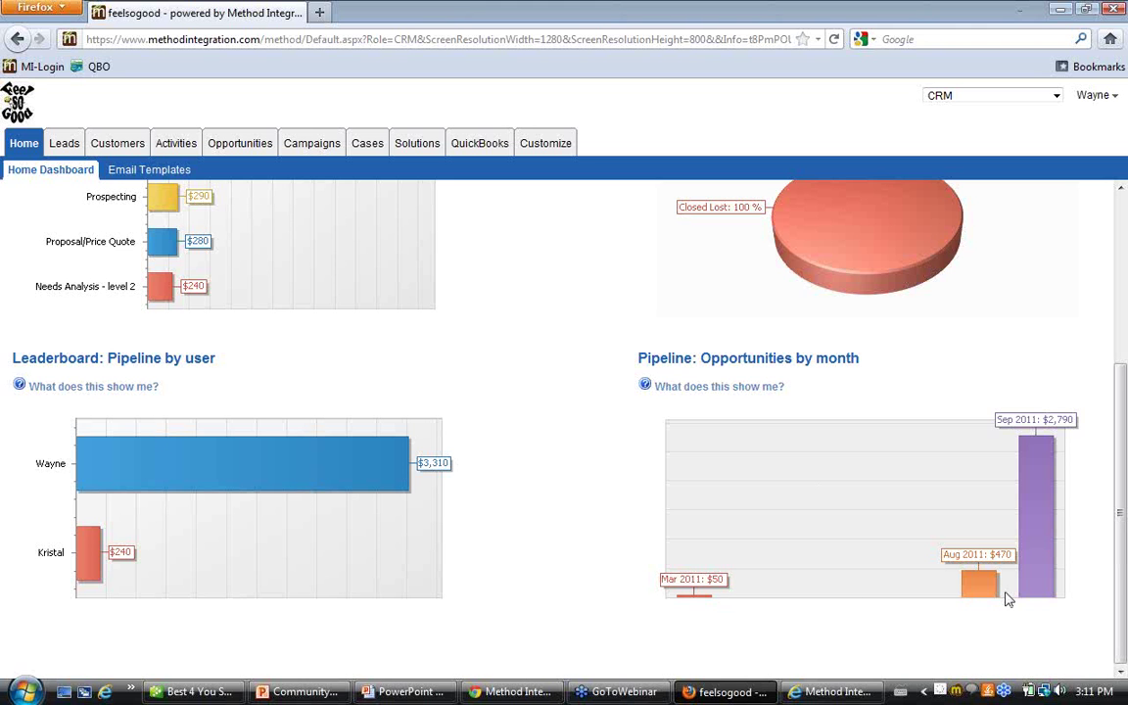
scroll(1007, 594, "up", 5)
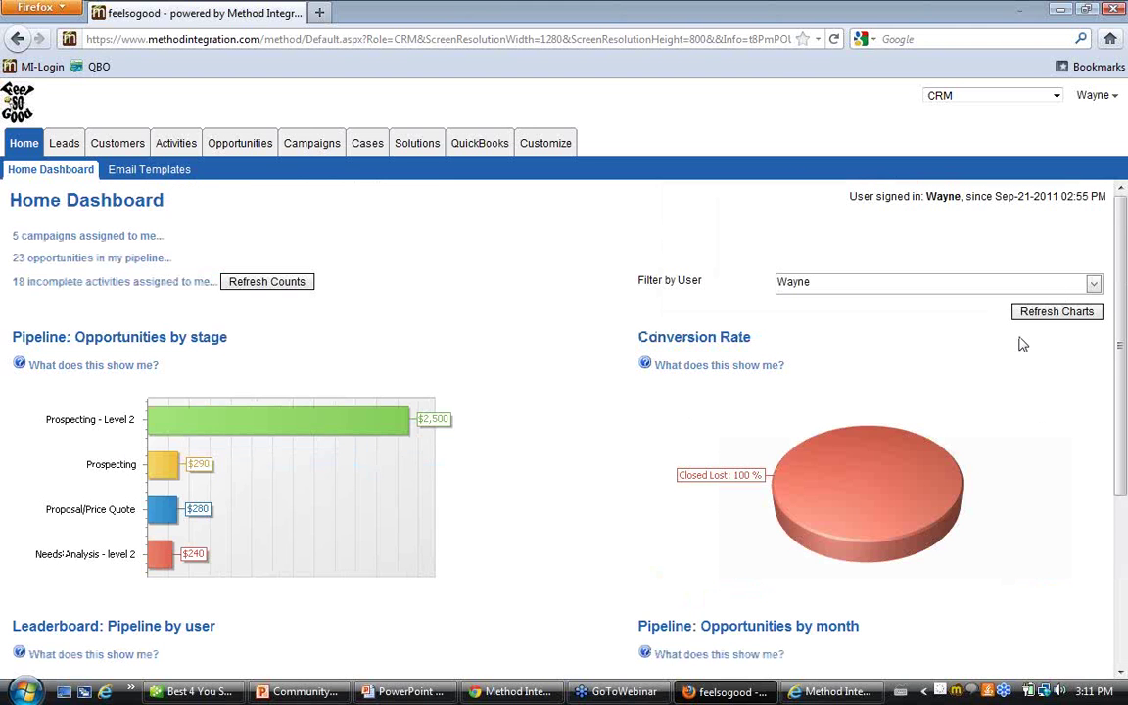
Filter the Home Dashboard charts to a different user and browse the results
left_click(1092, 287)
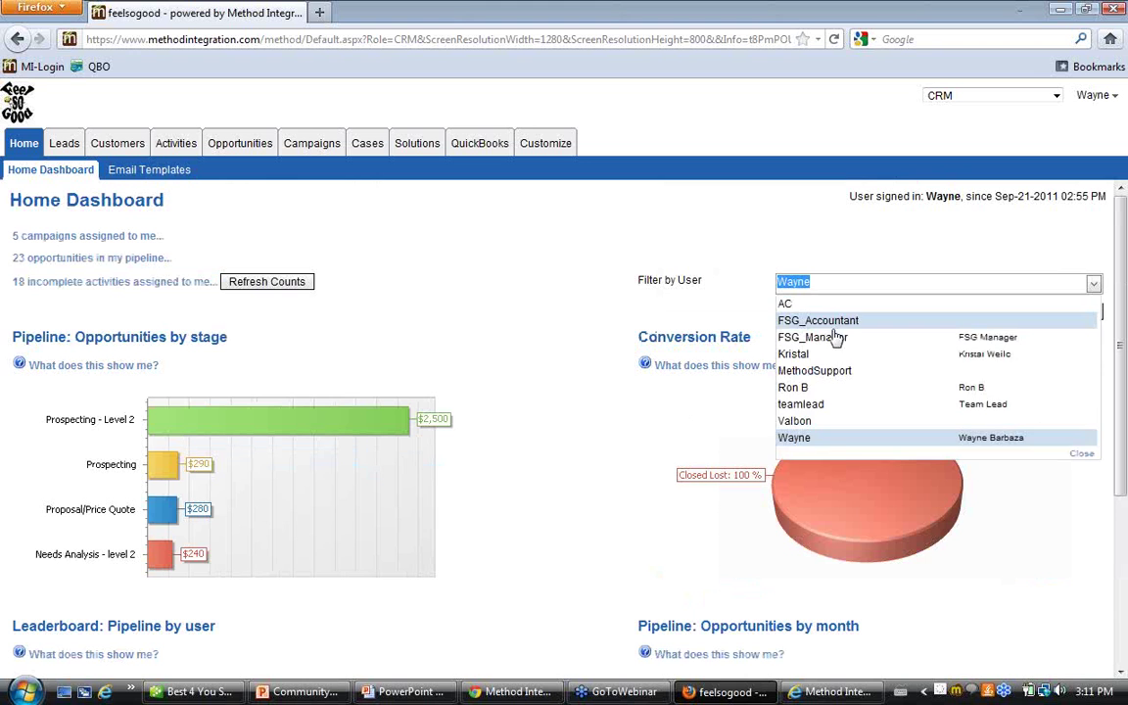
left_click(812, 354)
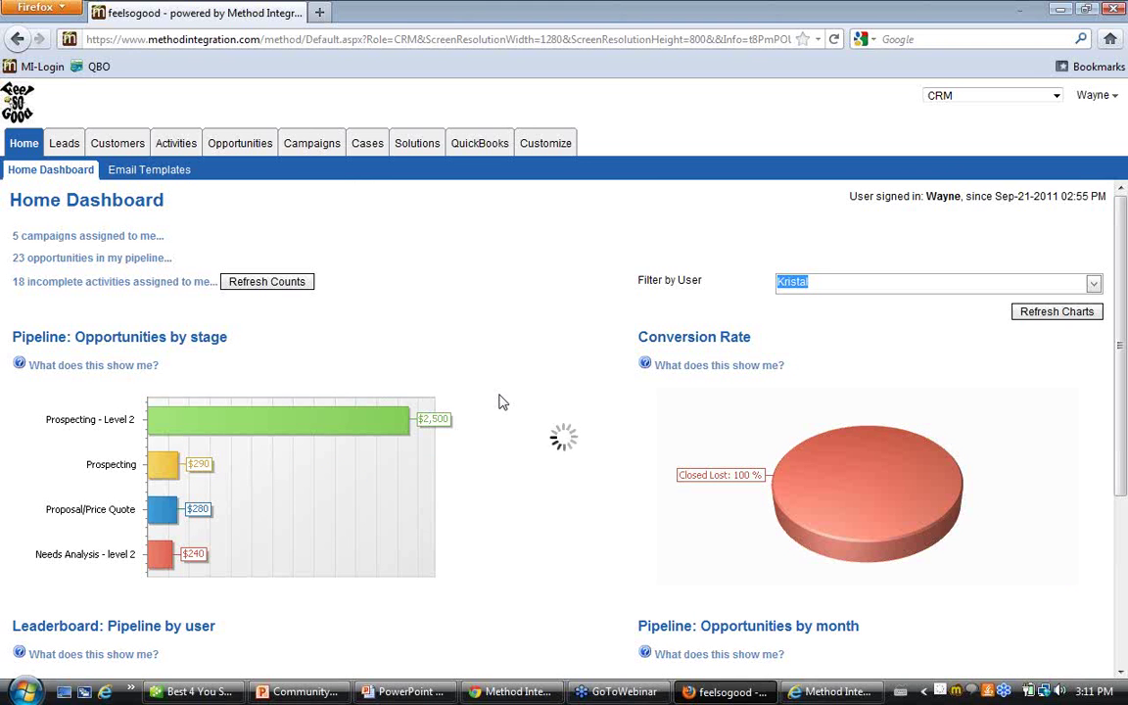
scroll(499, 401, "down", 2)
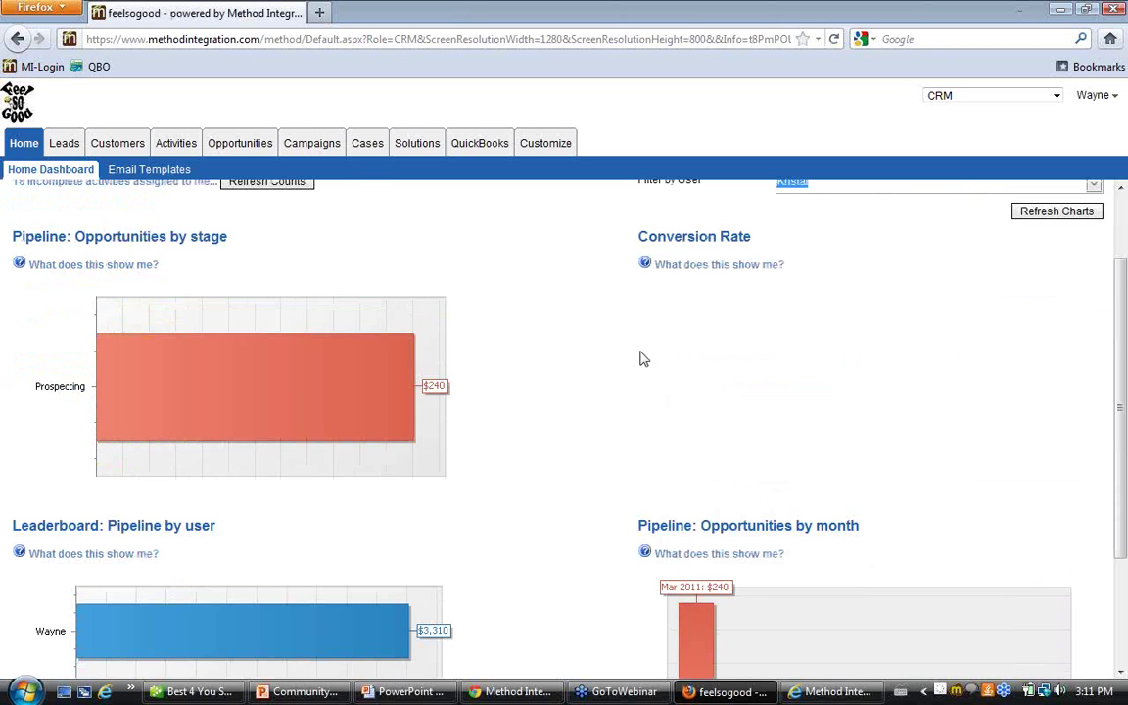
scroll(714, 353, "up", 3)
scroll(588, 425, "down", 3)
Return to the top of the dashboard and go to the Email Templates subtab
scroll(570, 403, "down", 2)
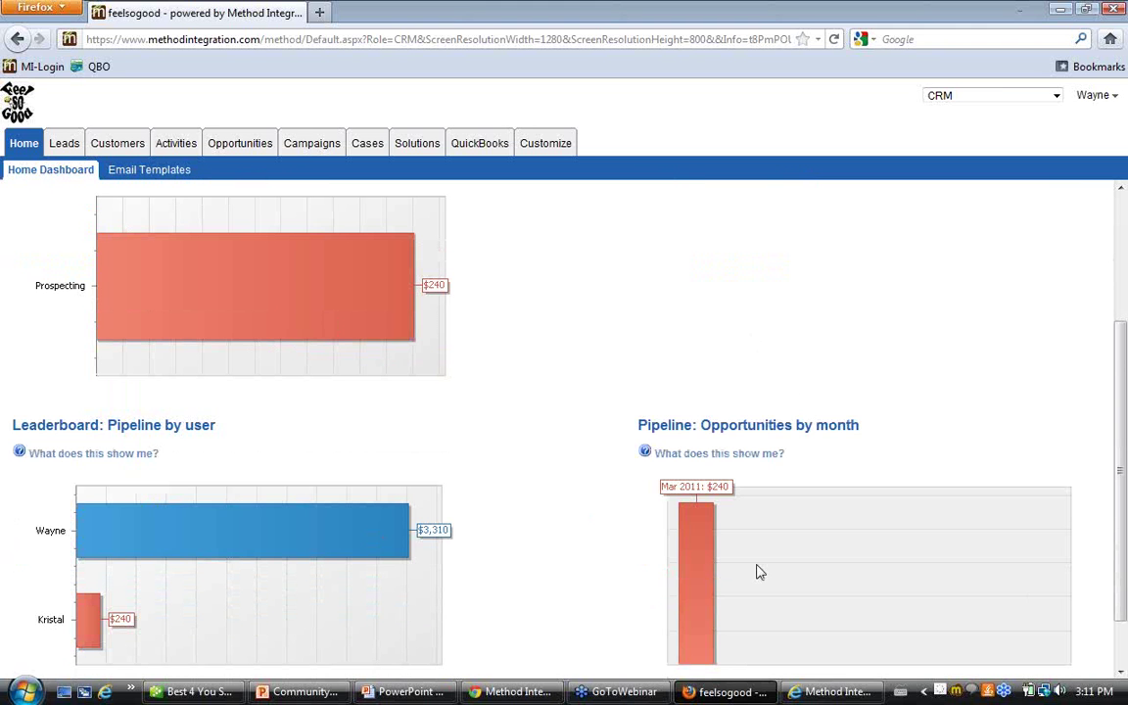
scroll(758, 572, "down", 1)
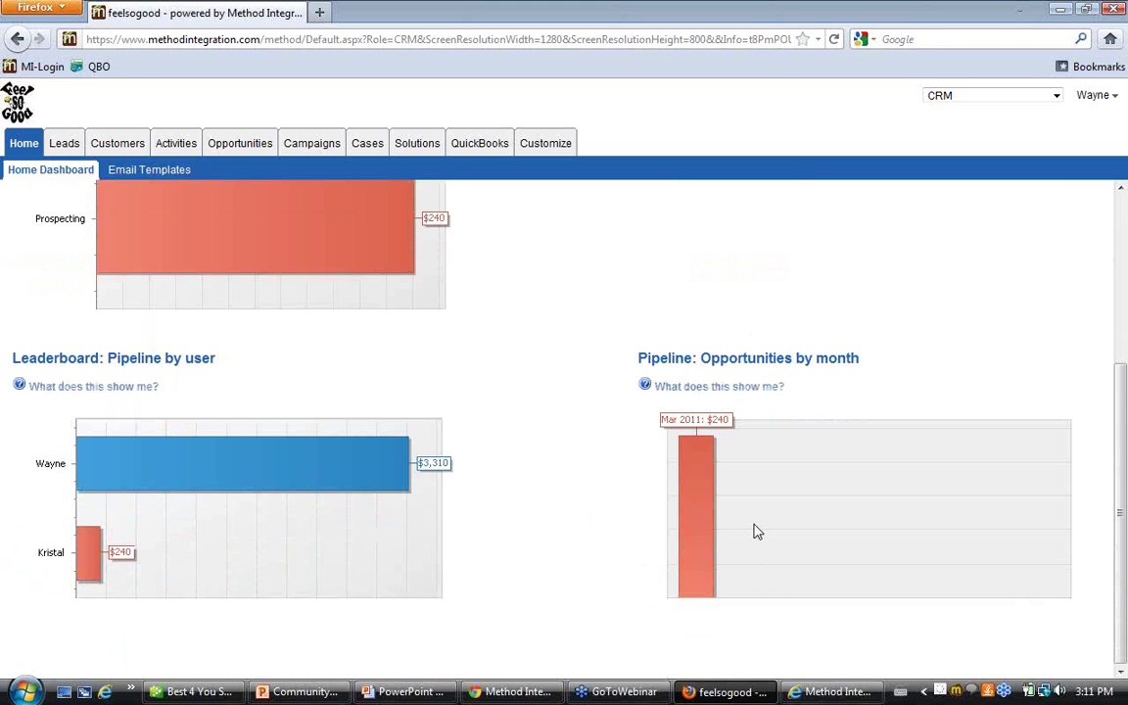
scroll(755, 531, "up", 3)
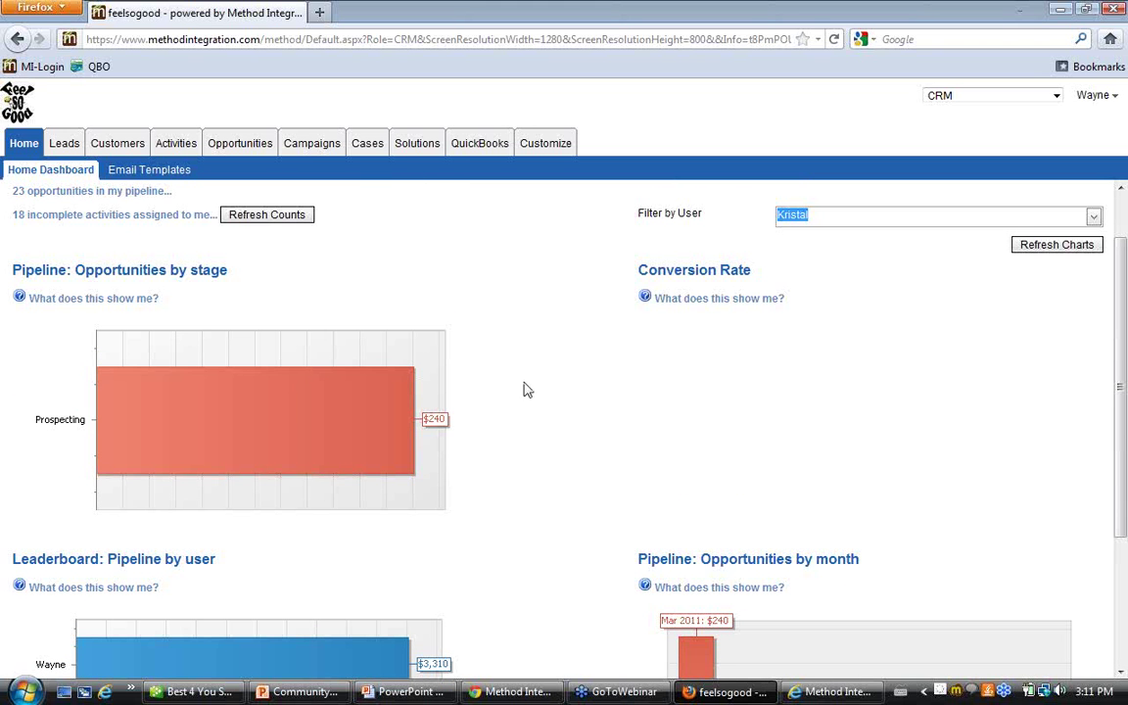
scroll(546, 325, "up", 1)
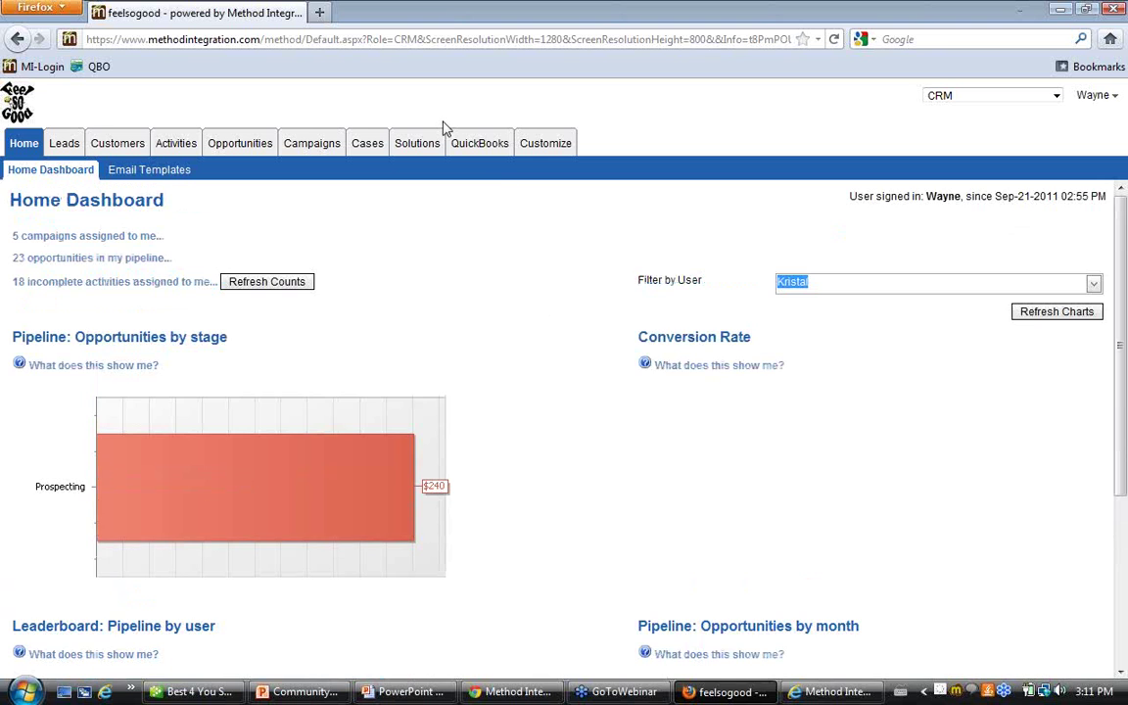
left_click(149, 171)
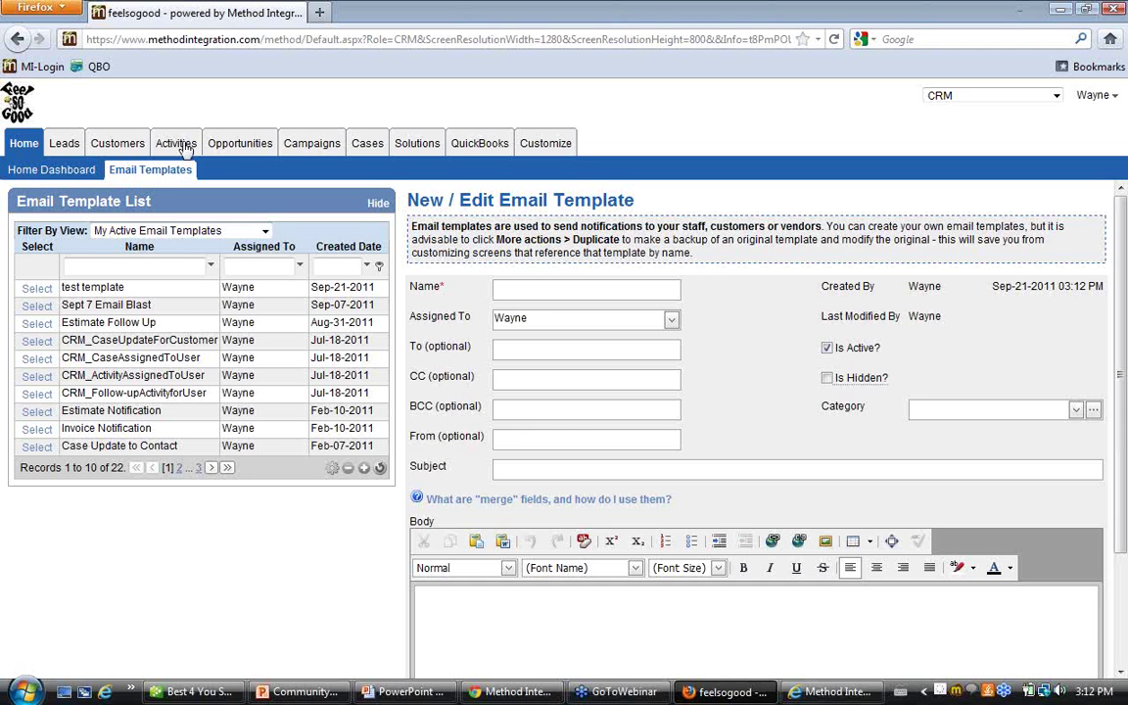
left_click(118, 144)
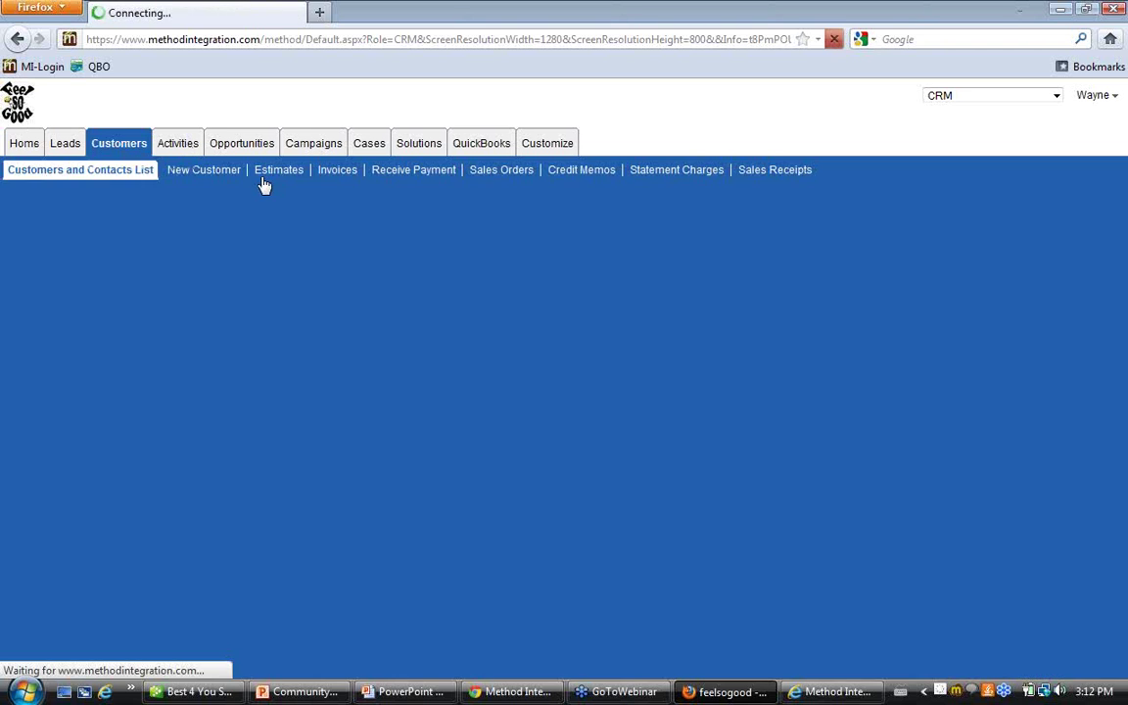
left_click(274, 174)
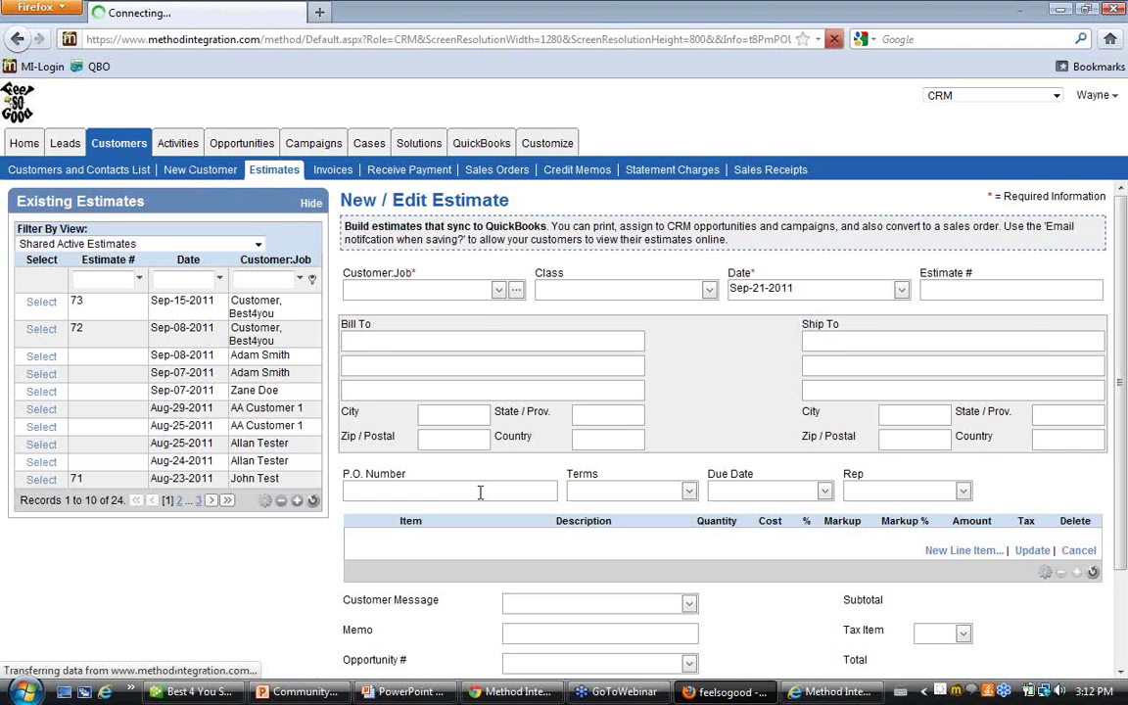
scroll(478, 488, "down", 3)
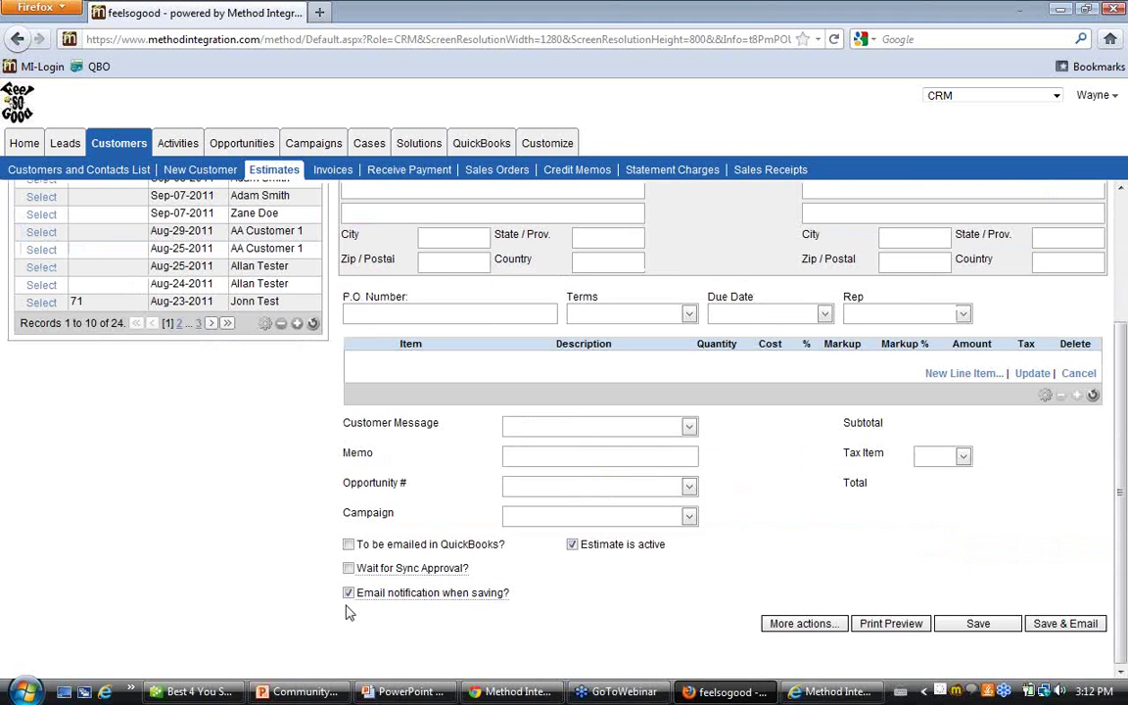
left_click_drag(363, 592, 499, 595)
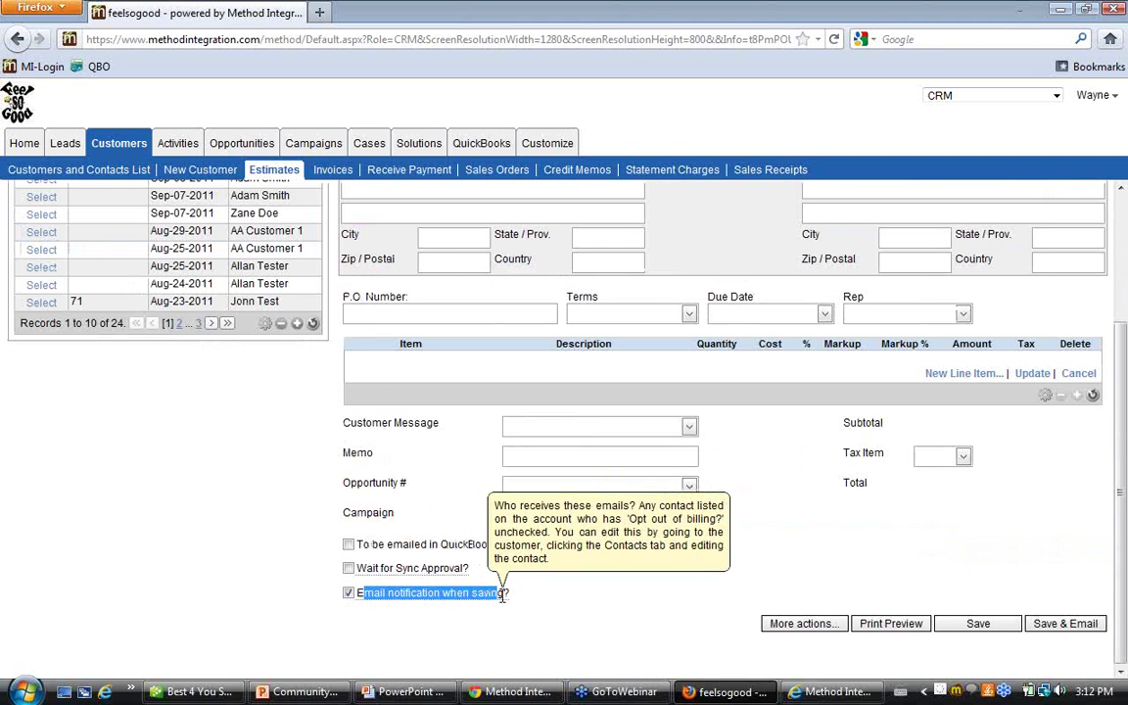
left_click(14, 138)
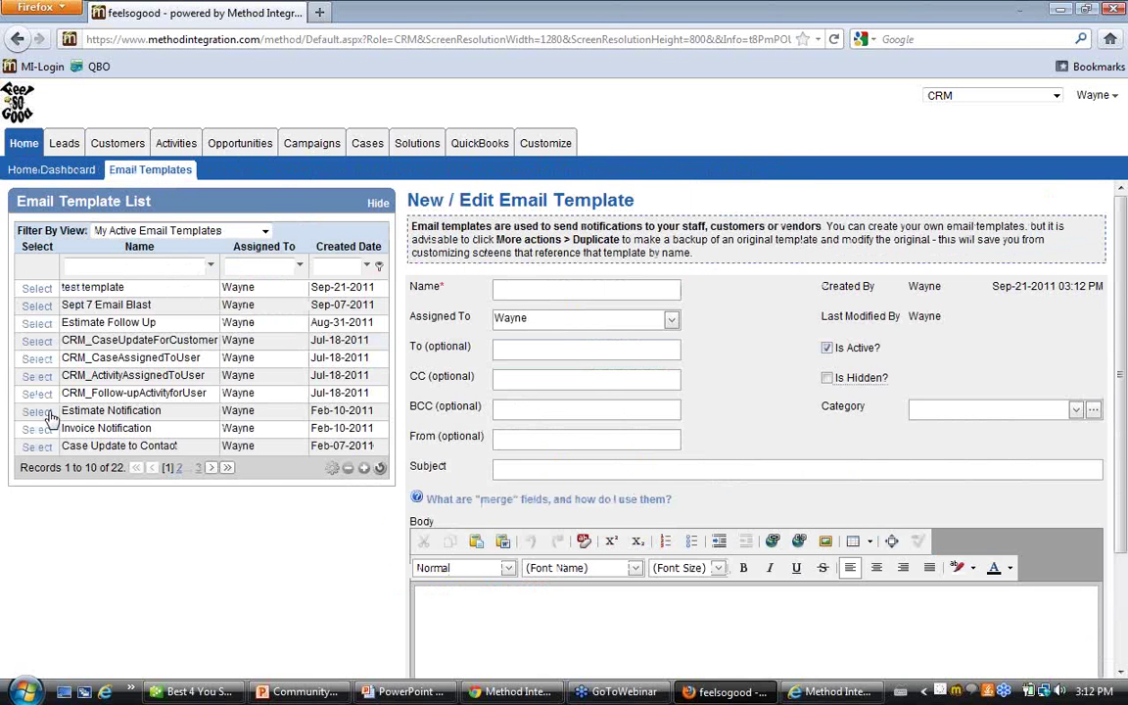
left_click(39, 412)
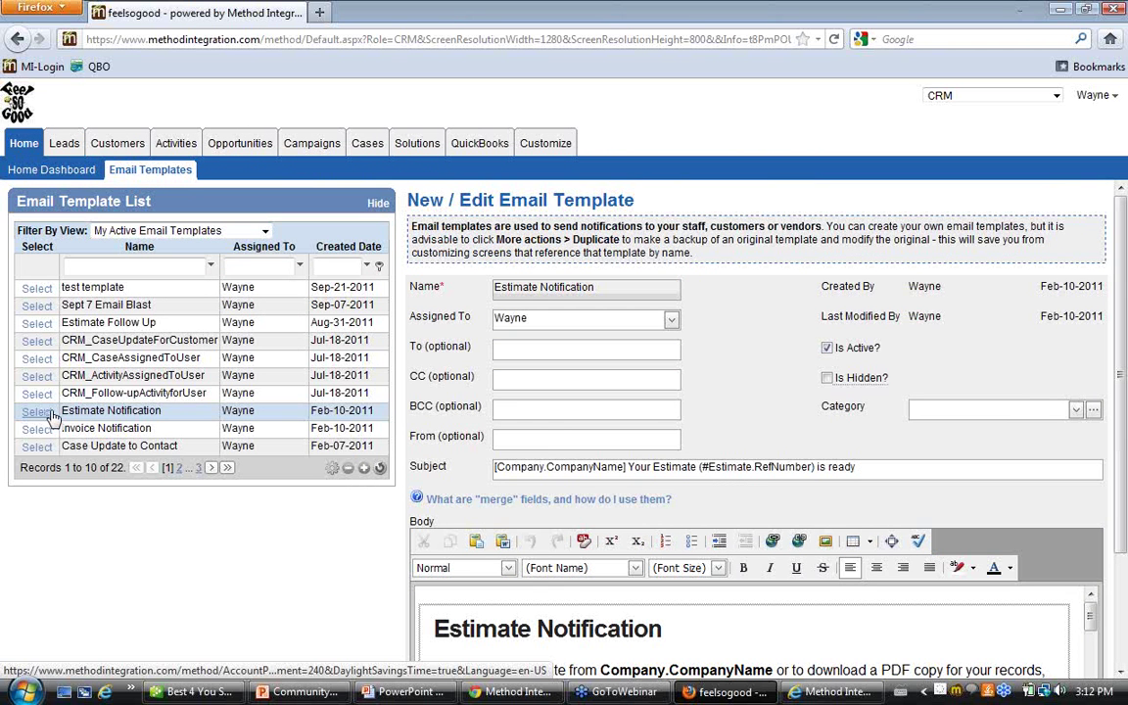
left_click(688, 626)
key("ctrl+a")
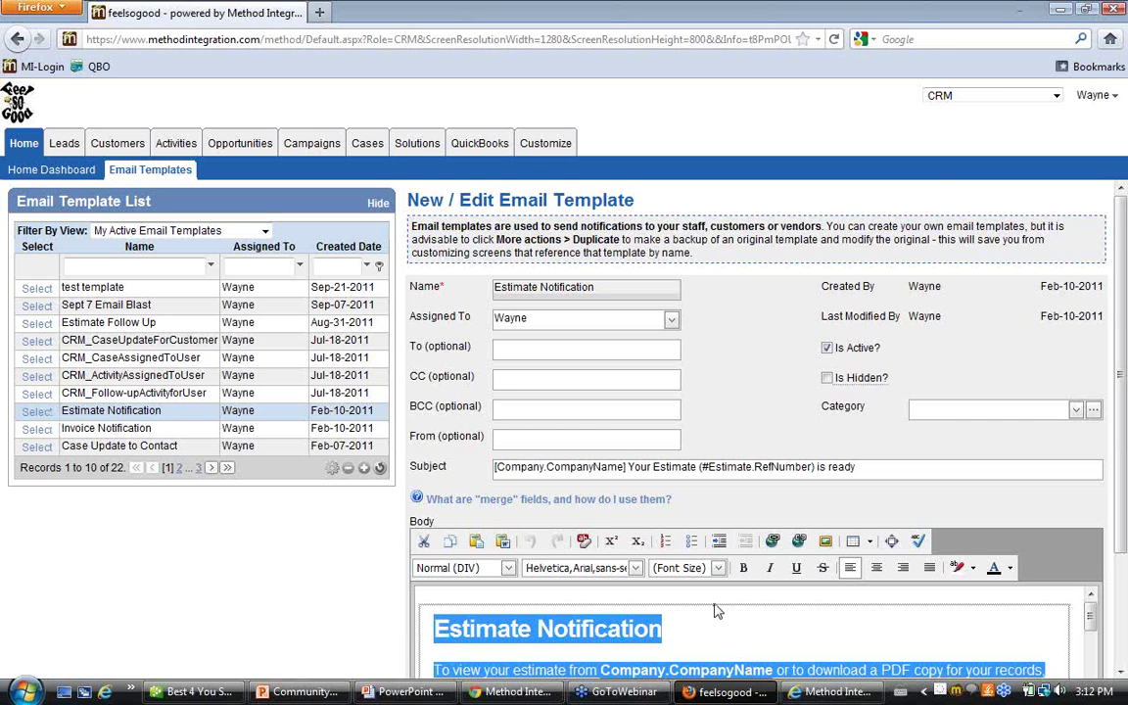
scroll(725, 597, "down", 5)
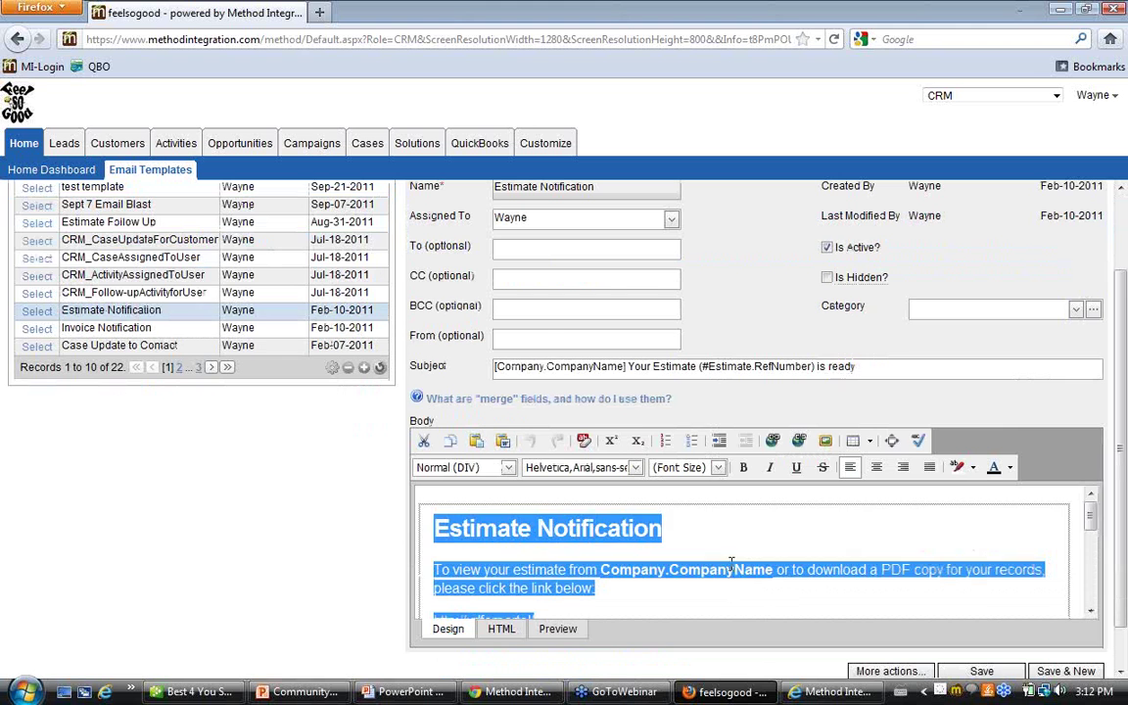
scroll(736, 568, "down", 2)
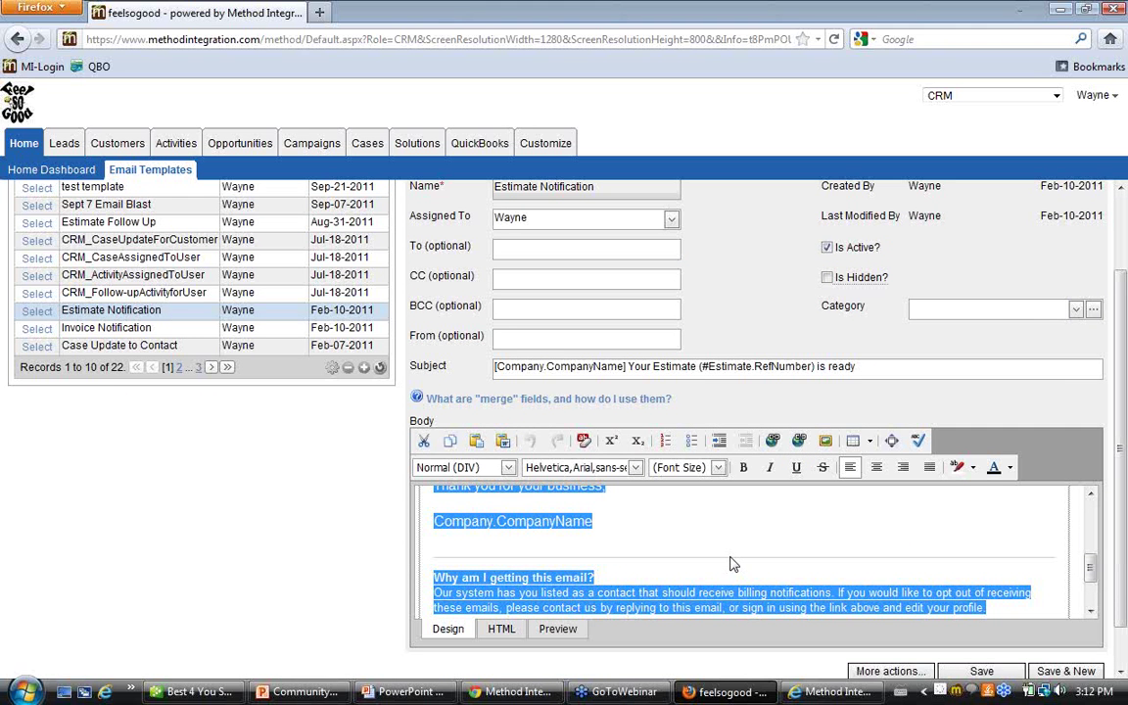
scroll(745, 559, "down", 1)
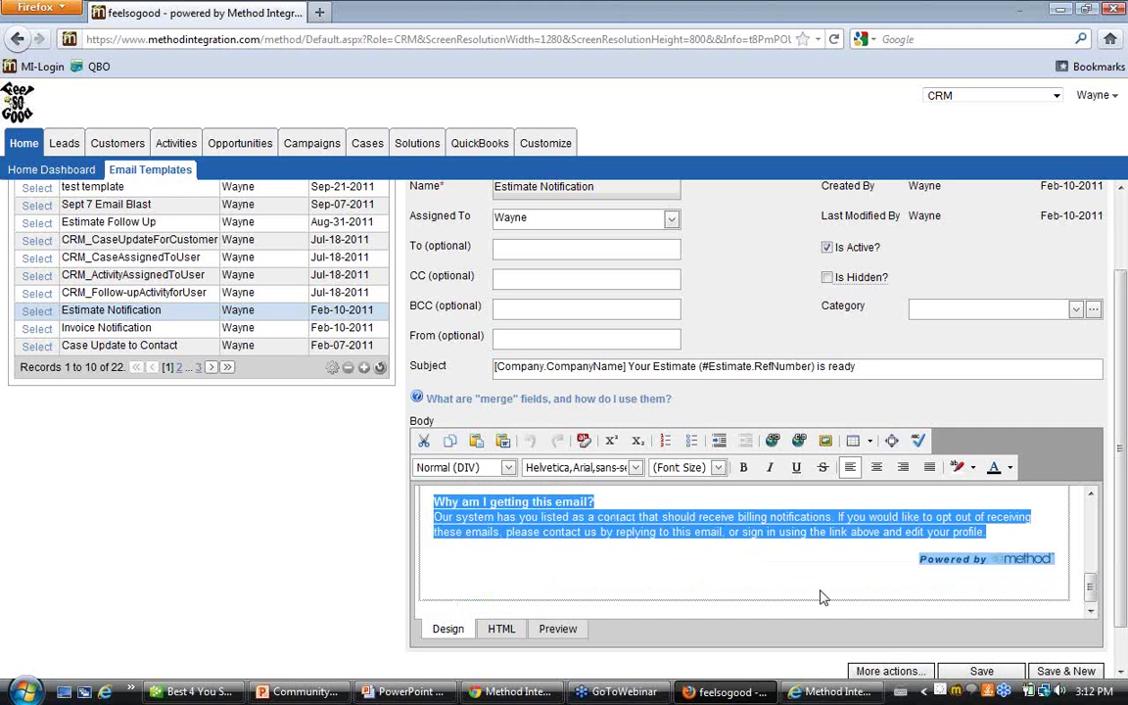
left_click(888, 672)
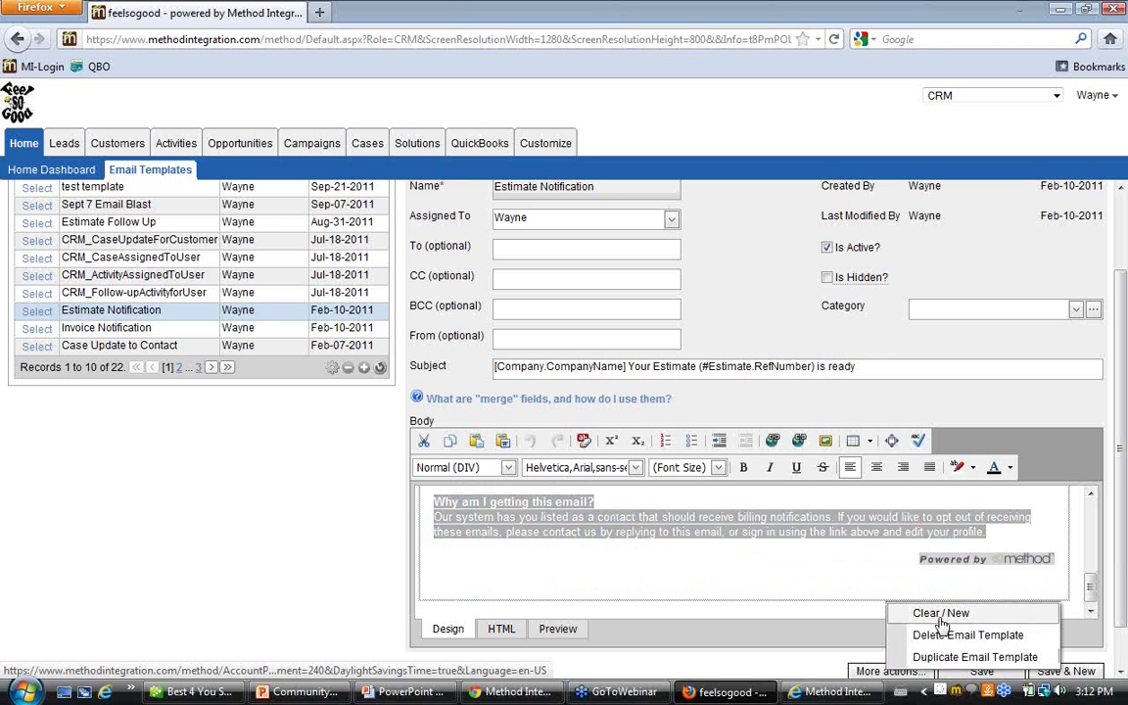
left_click(896, 613)
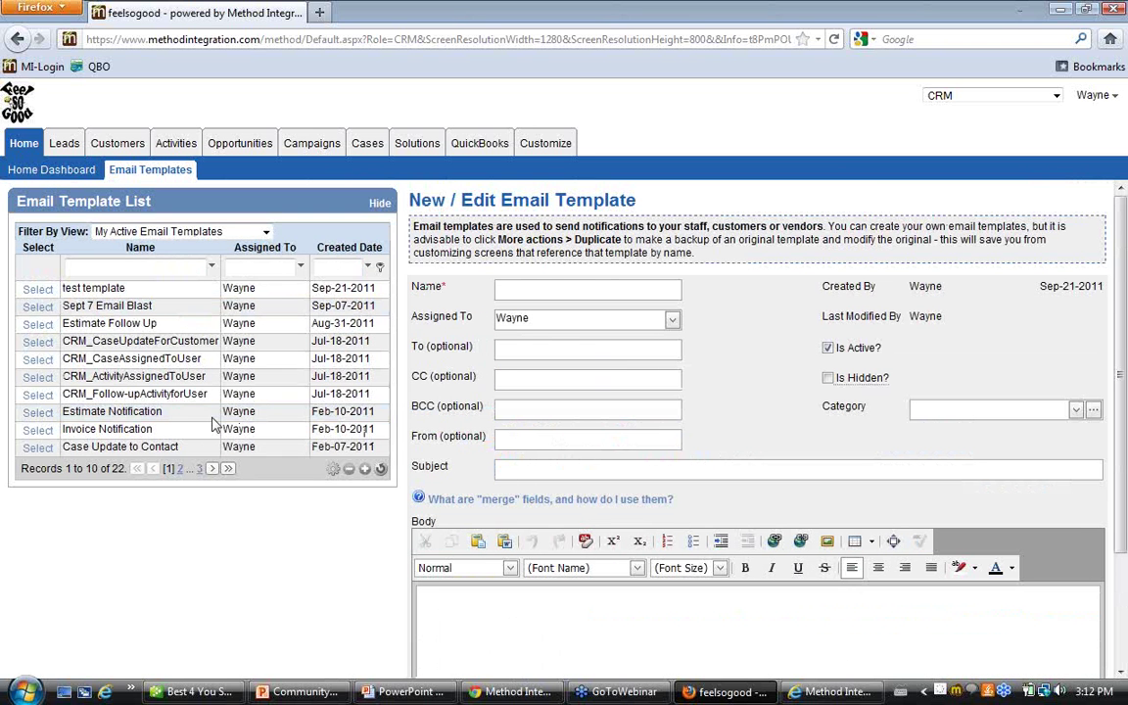
left_click(568, 287)
Name the template 'First Payment Notification' with subject 'notification of first payment'
type("First Payment No")
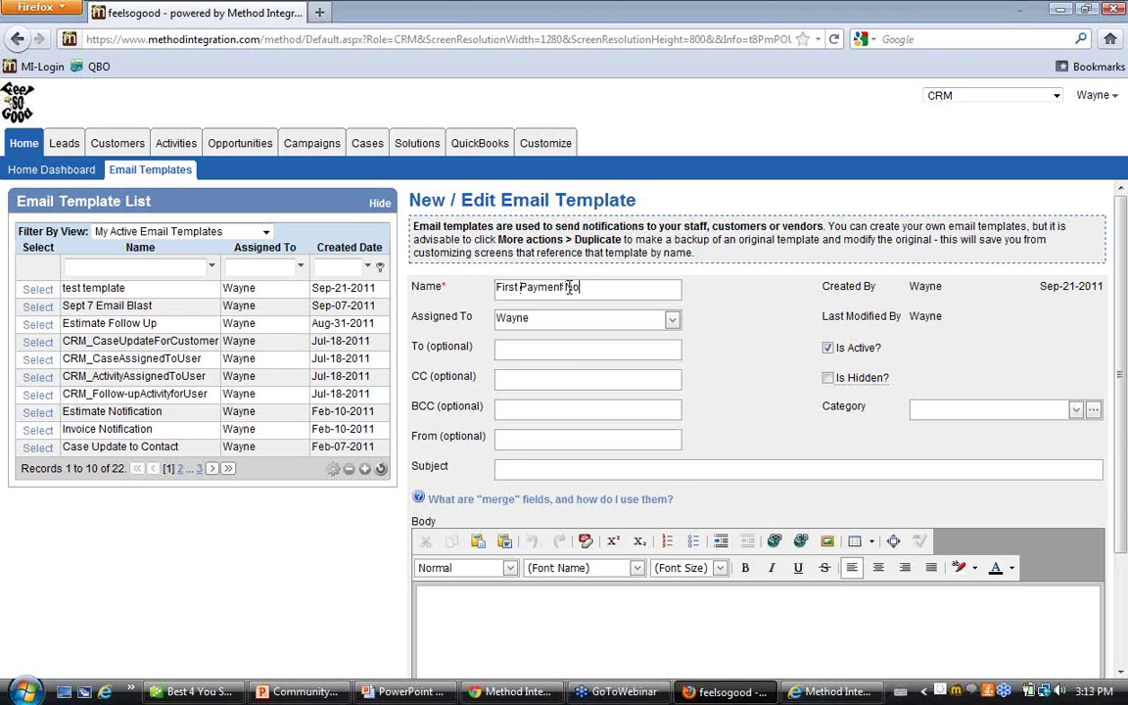
type("tification")
left_click(543, 470)
type("notification of")
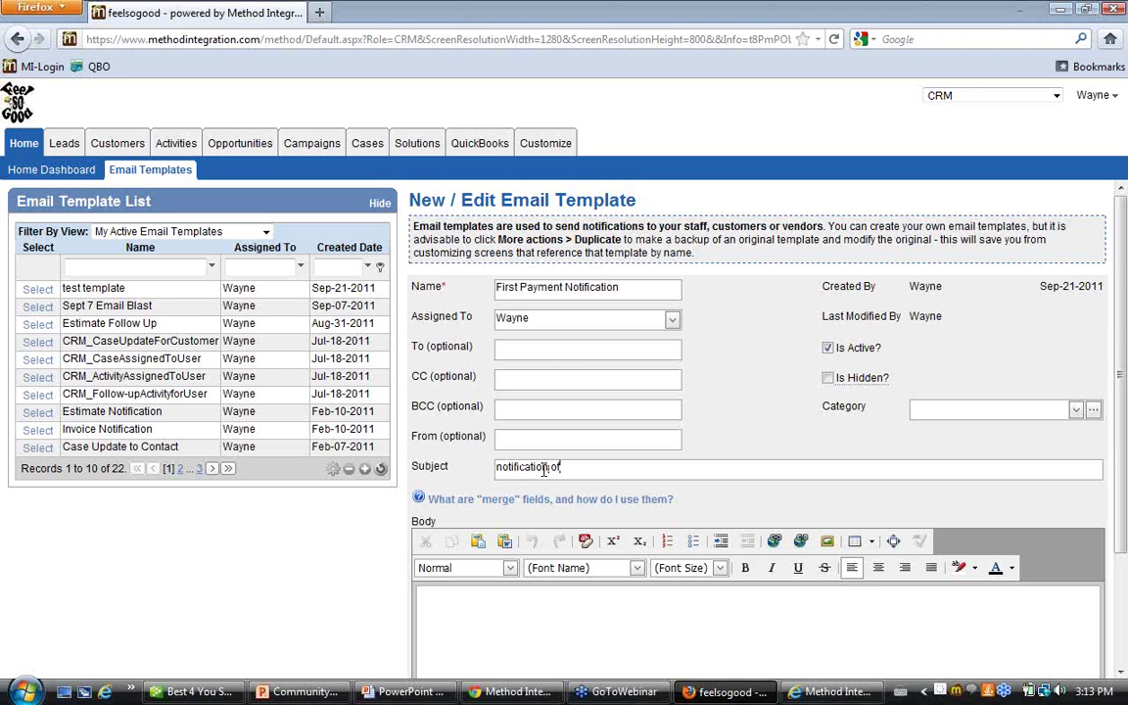
type(" first payment")
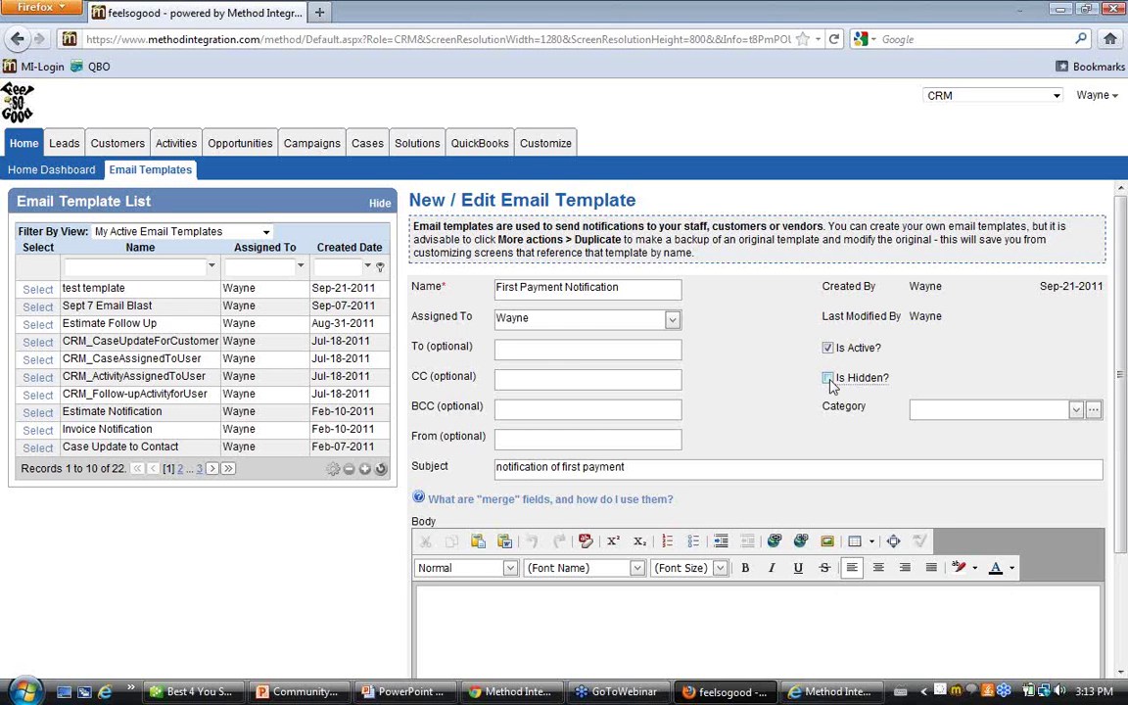
mouse_move(843, 382)
Set the template's category to Follow-up
left_click(1076, 415)
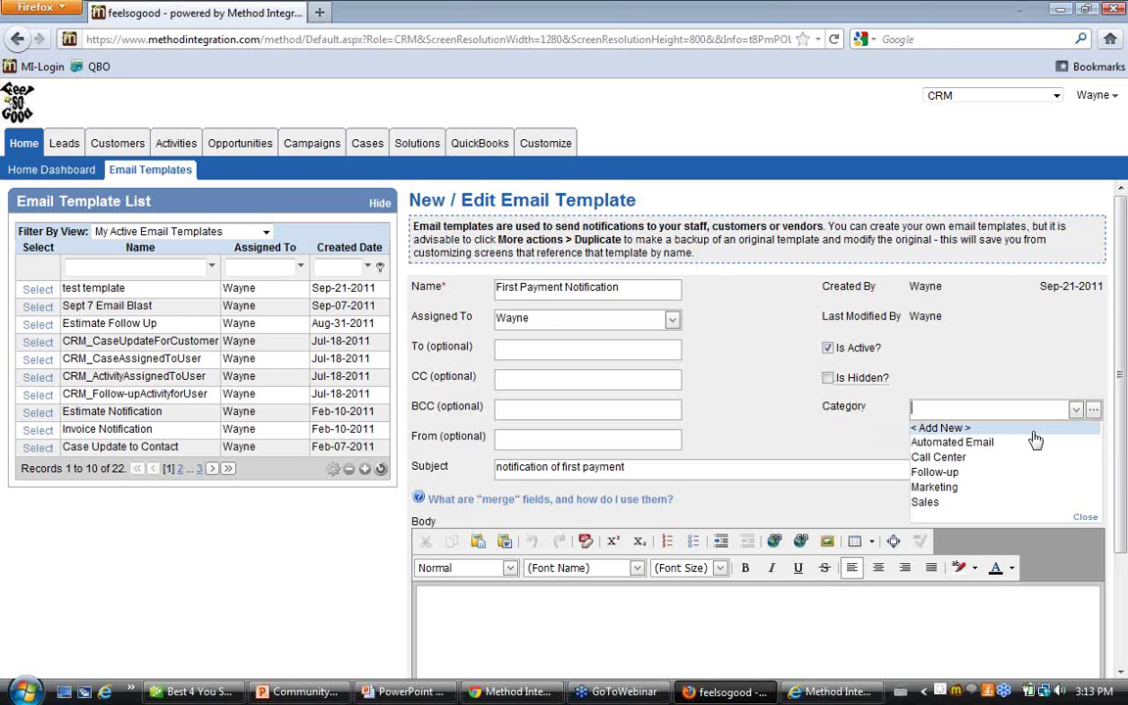
left_click(945, 472)
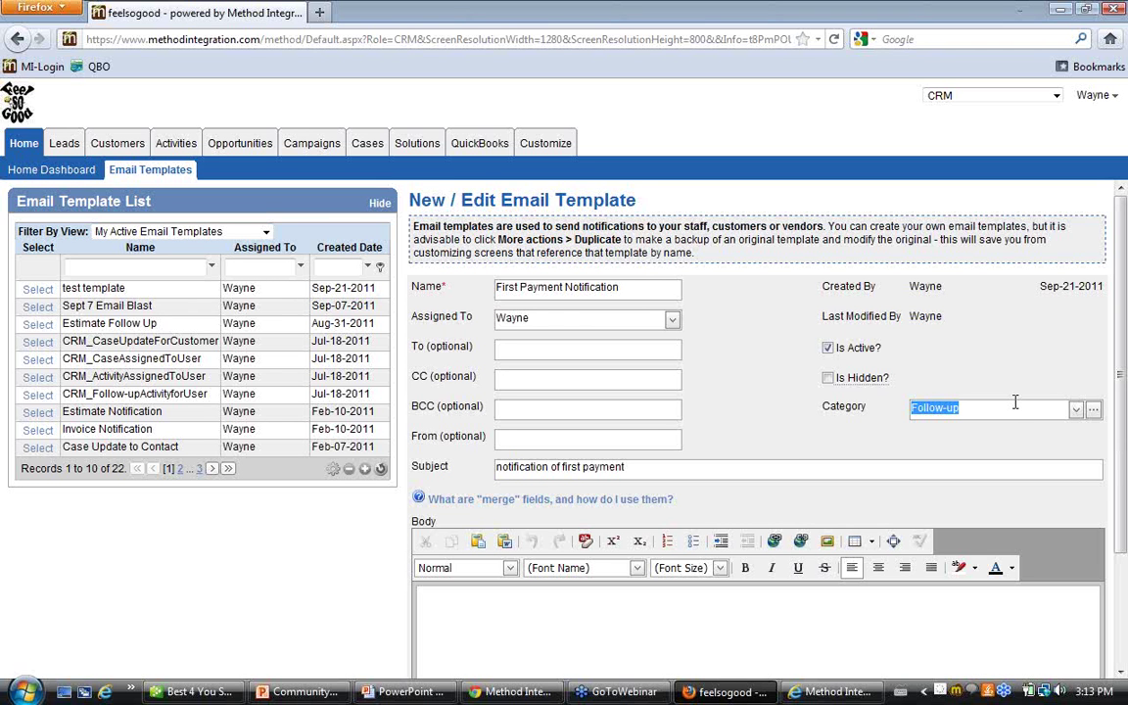
left_click(1076, 410)
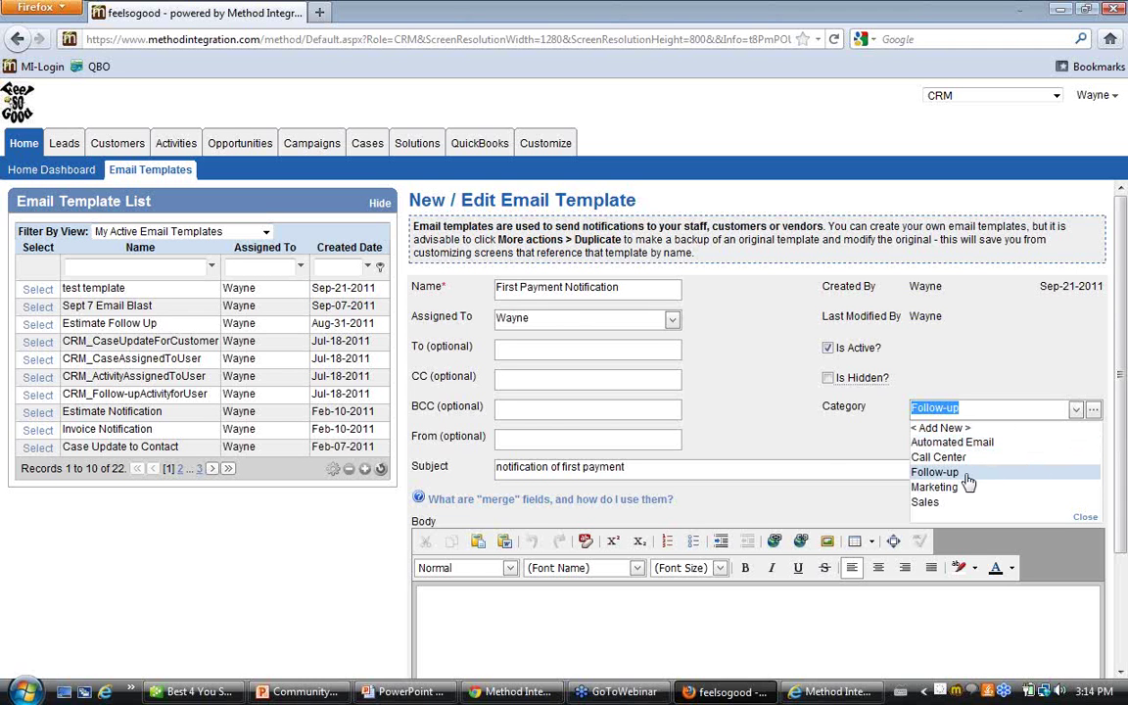
left_click(835, 447)
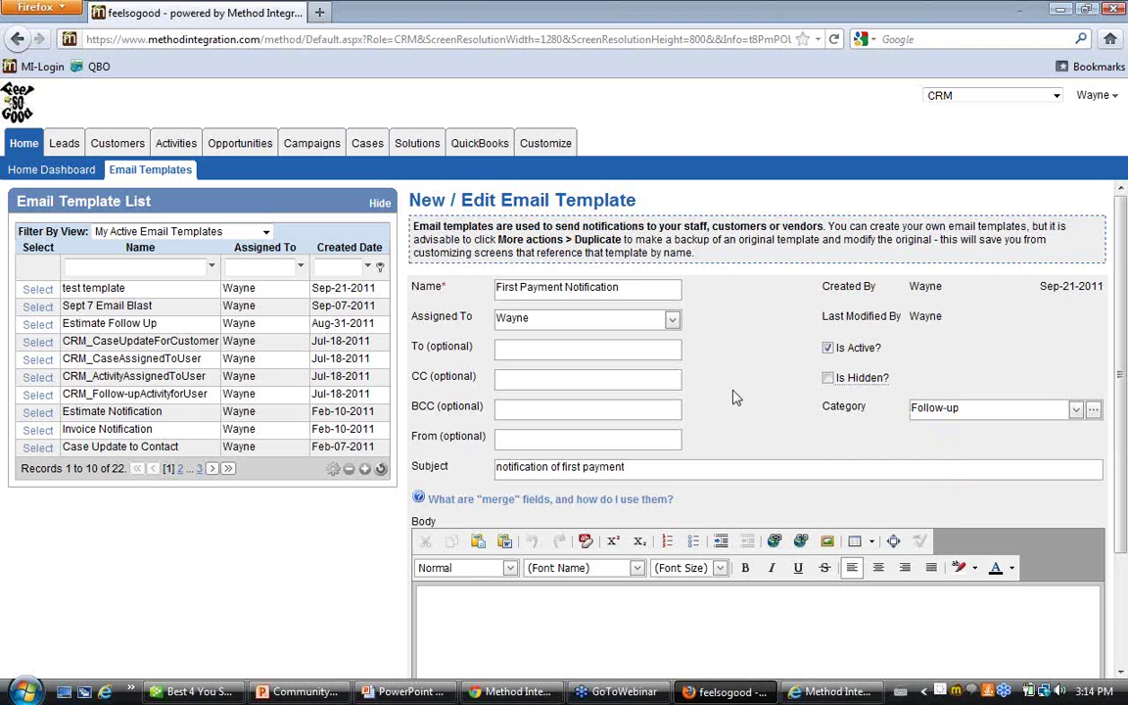
Begin the template body with the greeting 'To Contacts.firstname'
scroll(738, 397, "down", 3)
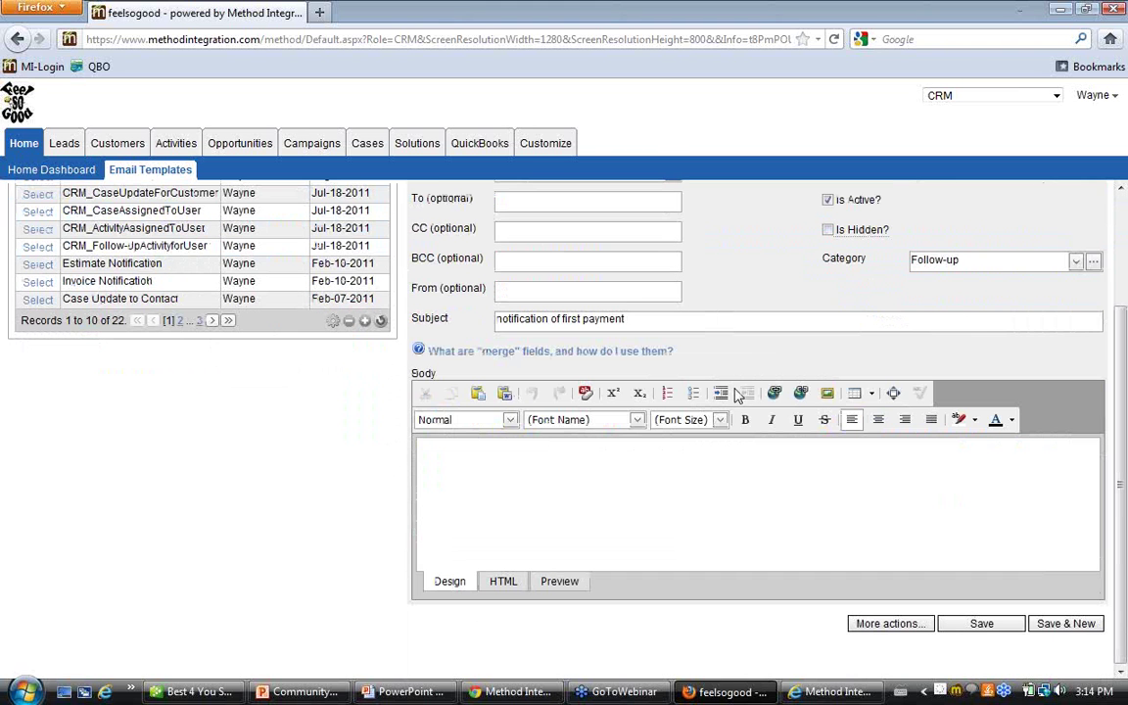
left_click(551, 463)
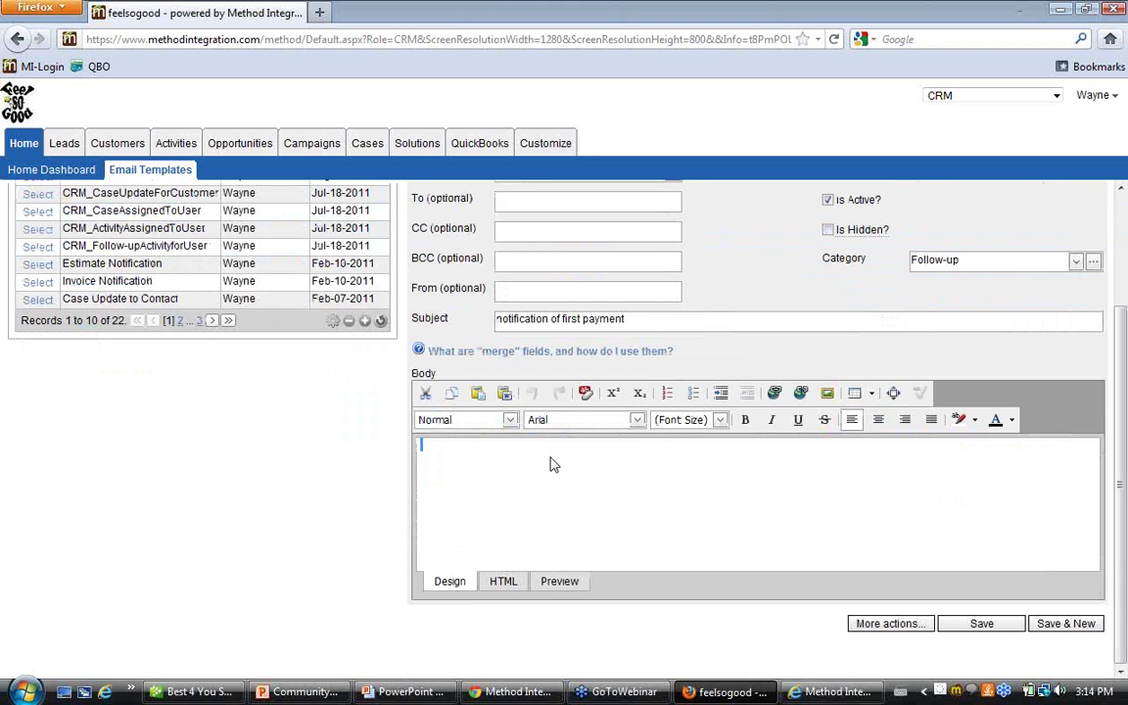
type("To")
type("Contacta")
type(".firstname")
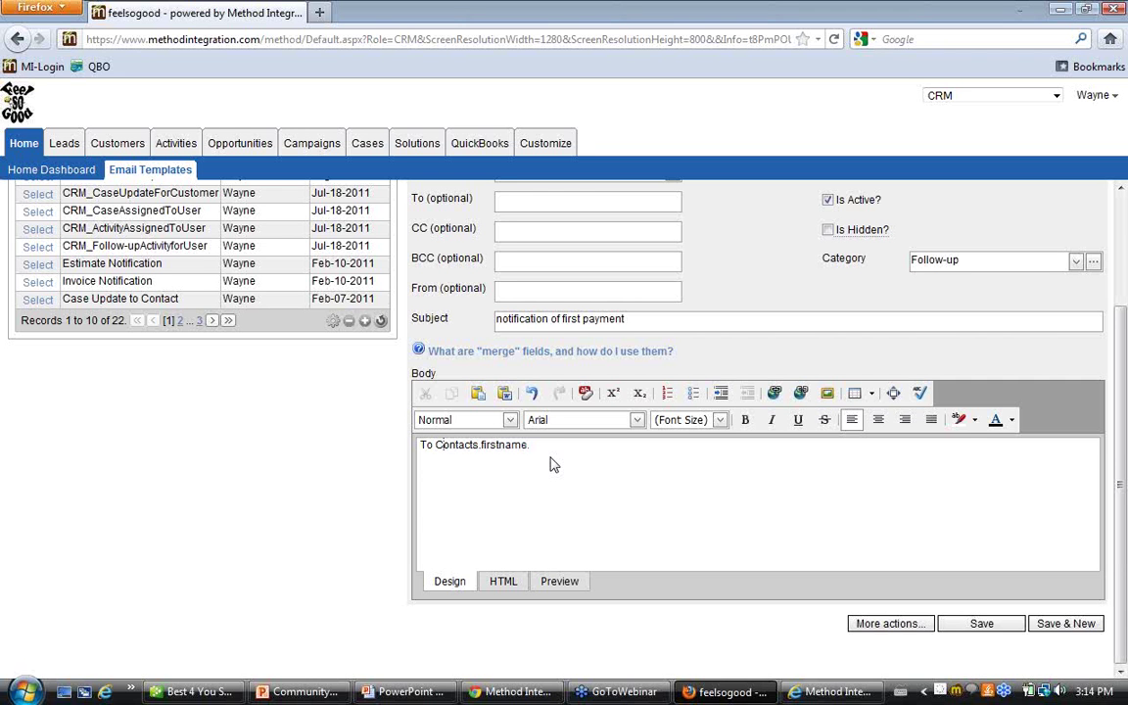
key("BackSpace")
Add the first-payment-due line with the Customer.balance merge field and a 'thanks' sign-off
key("Return")
type("Your first payment is dus")
key("BackSpace")
type("e")
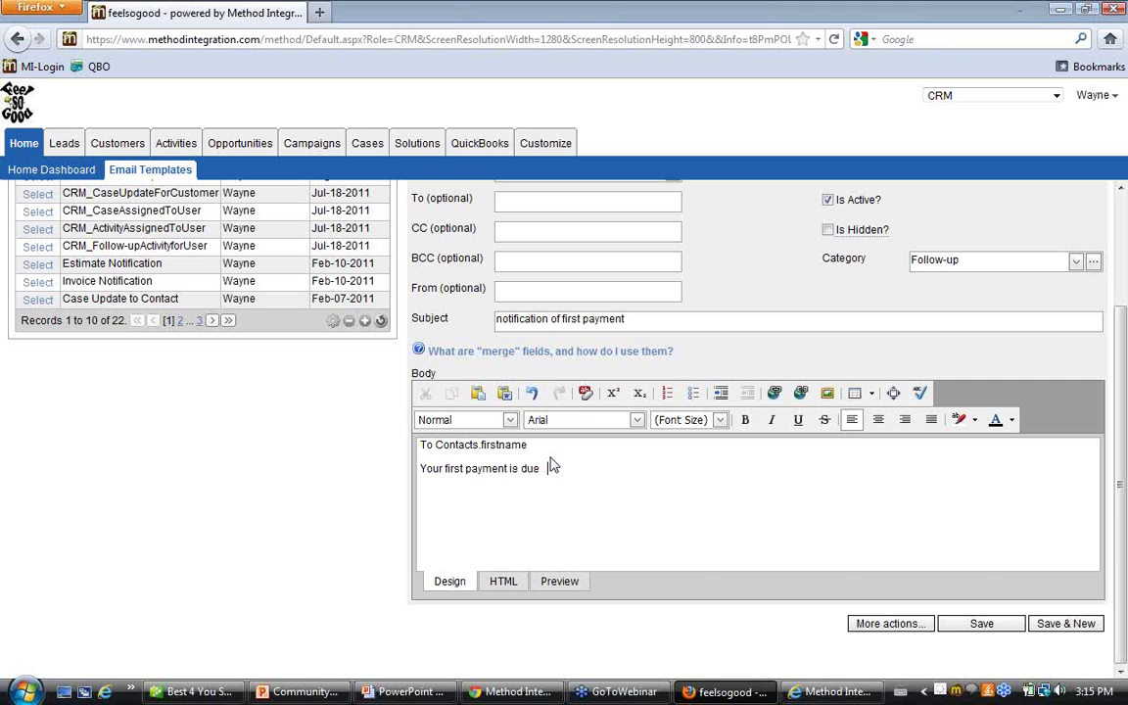
type(" we current total balance on your account")
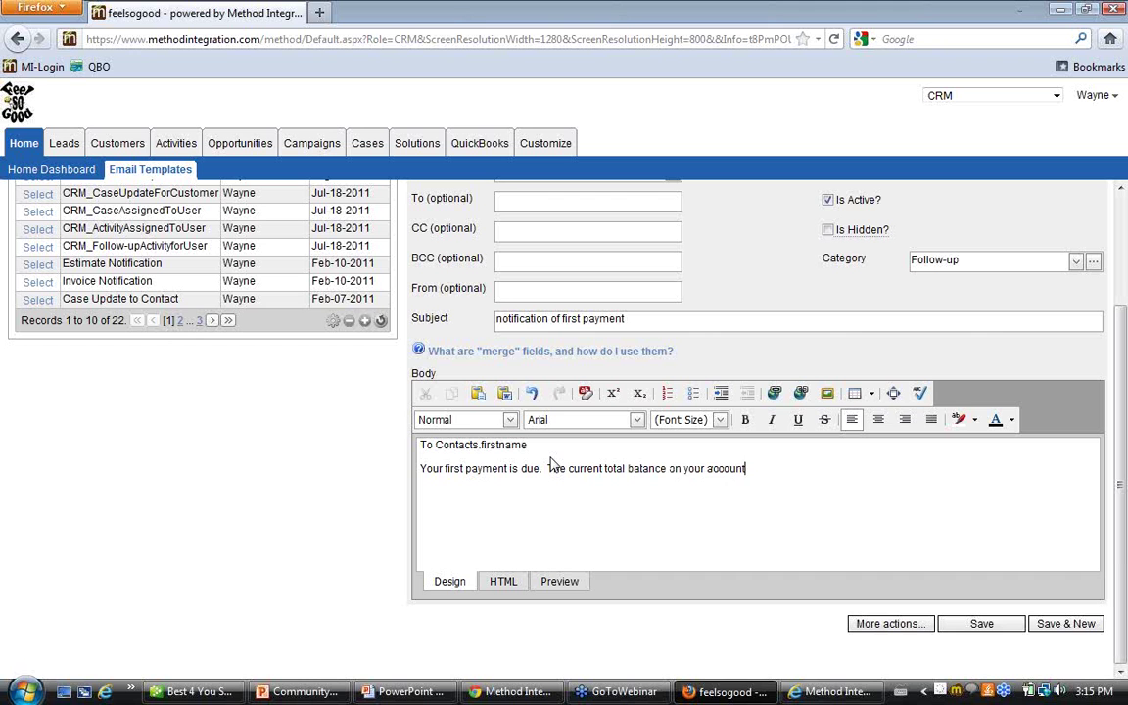
type(" is Customer.balance")
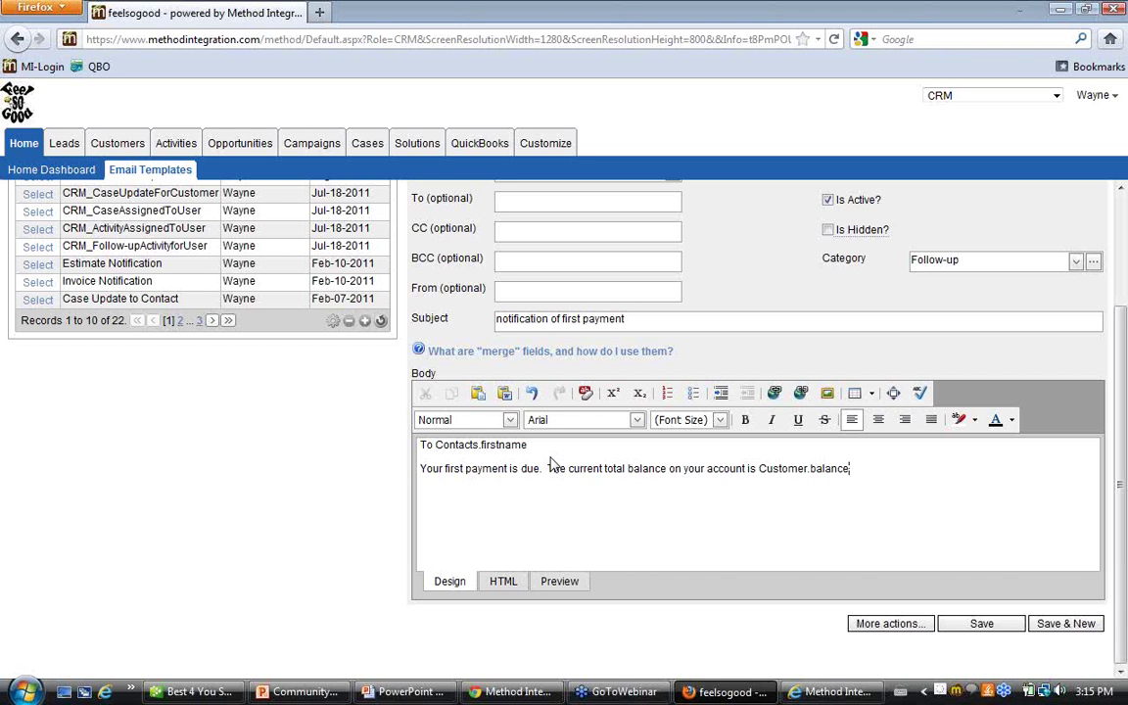
type("thanks")
Save the template and reopen First Payment Notification from the template list
left_click(979, 623)
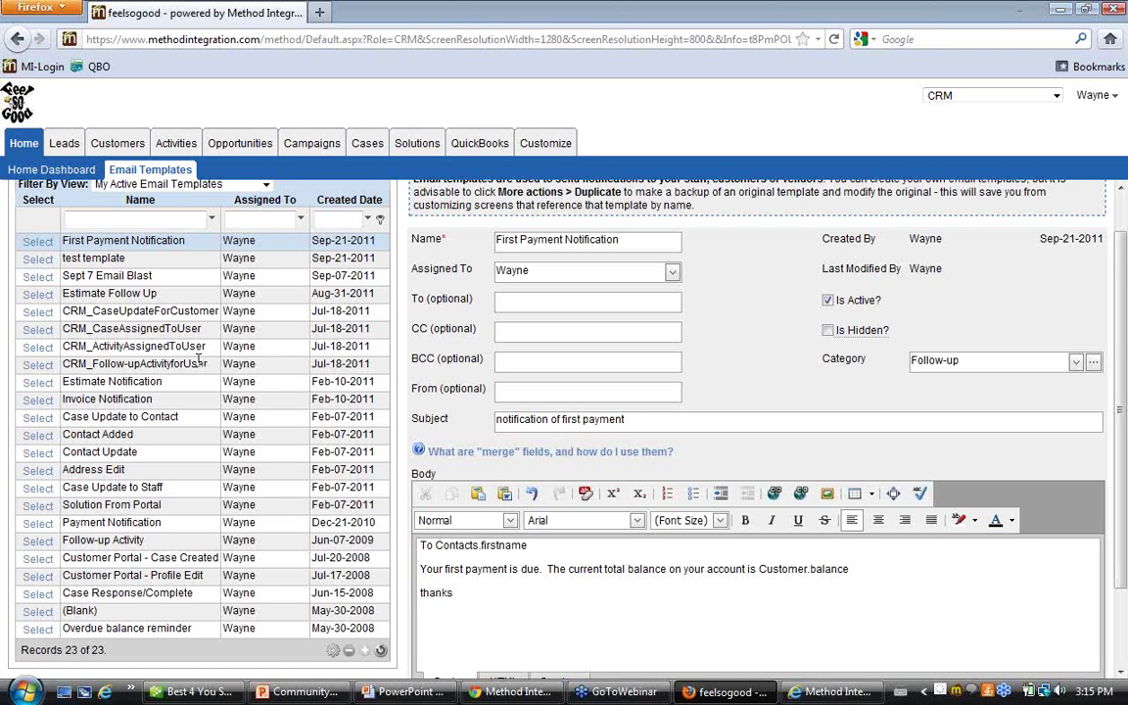
left_click(43, 245)
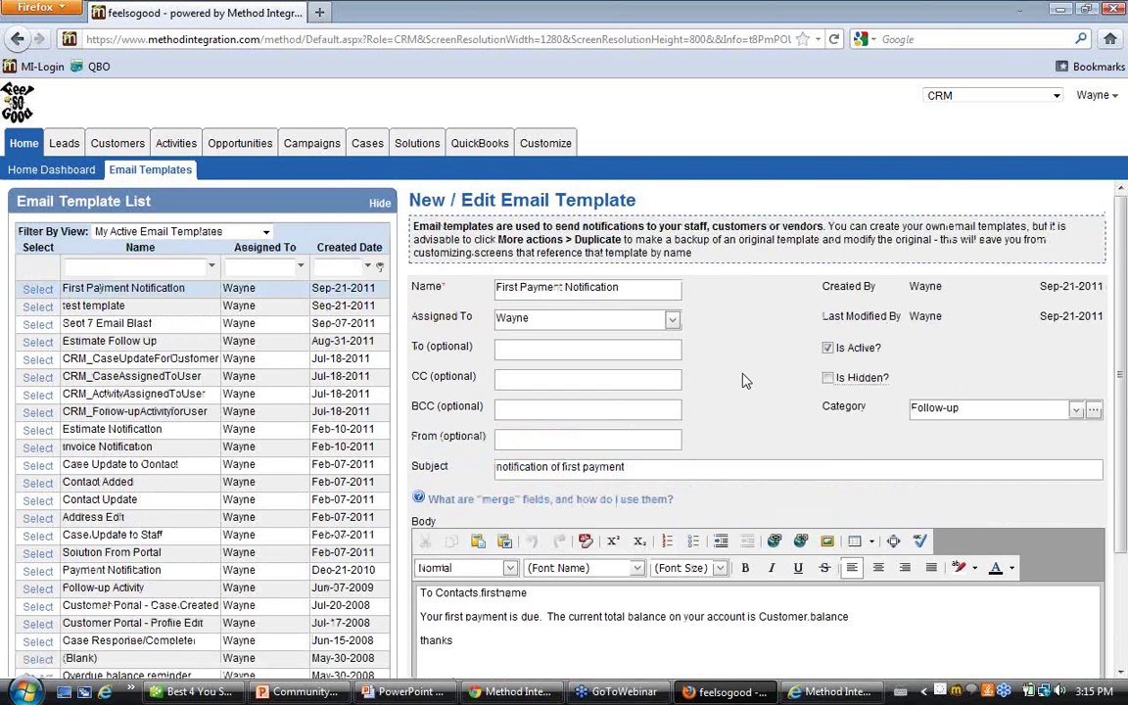
scroll(747, 381, "down", 3)
scroll(770, 427, "up", 3)
Create a new activity from the Activities tab and list its available contacts
left_click(176, 145)
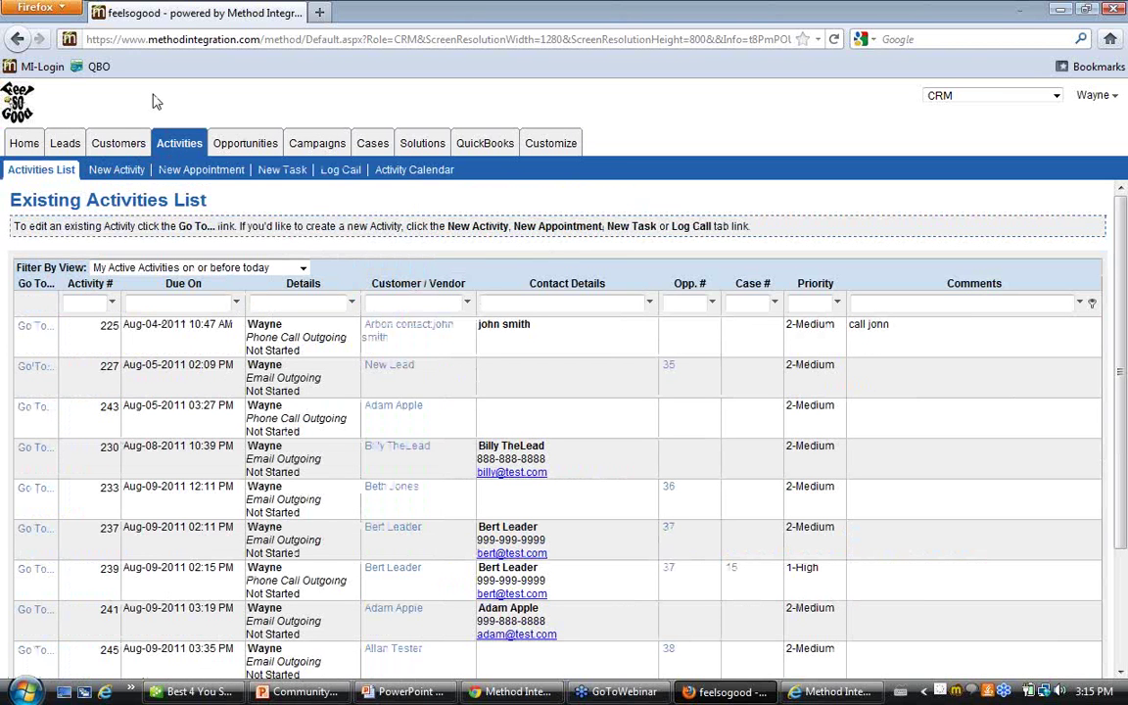
left_click(113, 172)
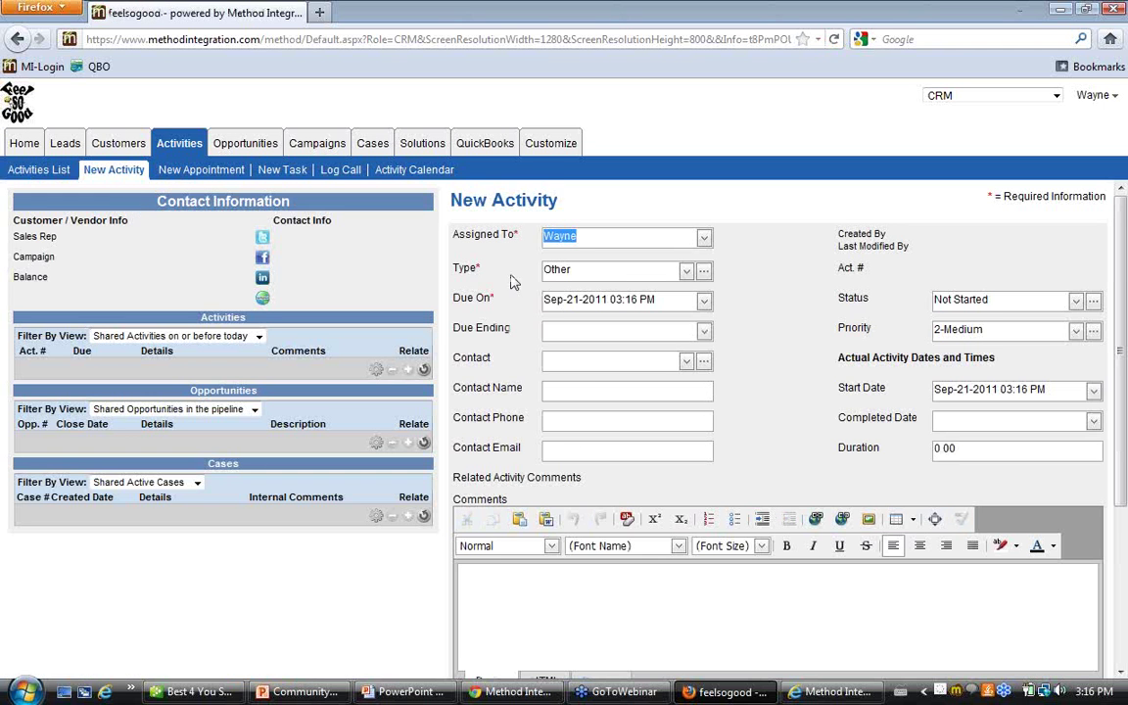
left_click(686, 363)
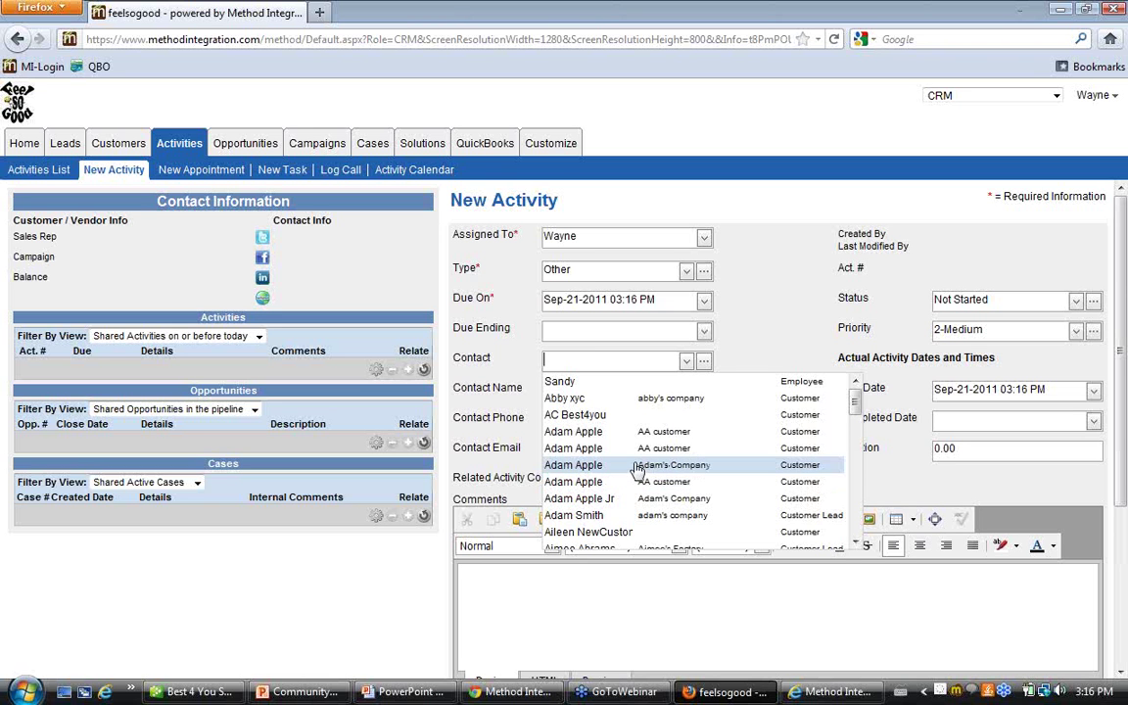
Search 'angela' and attach the Angela's Flowers contact to the activity
scroll(636, 470, "down", 3)
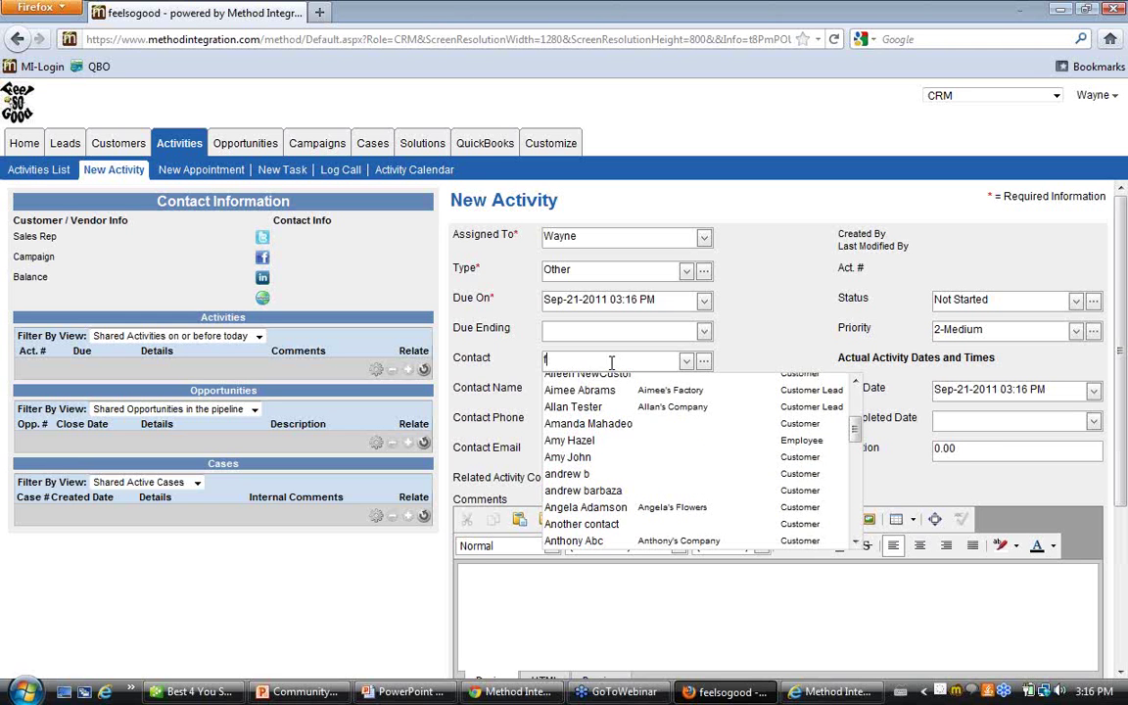
type("angela")
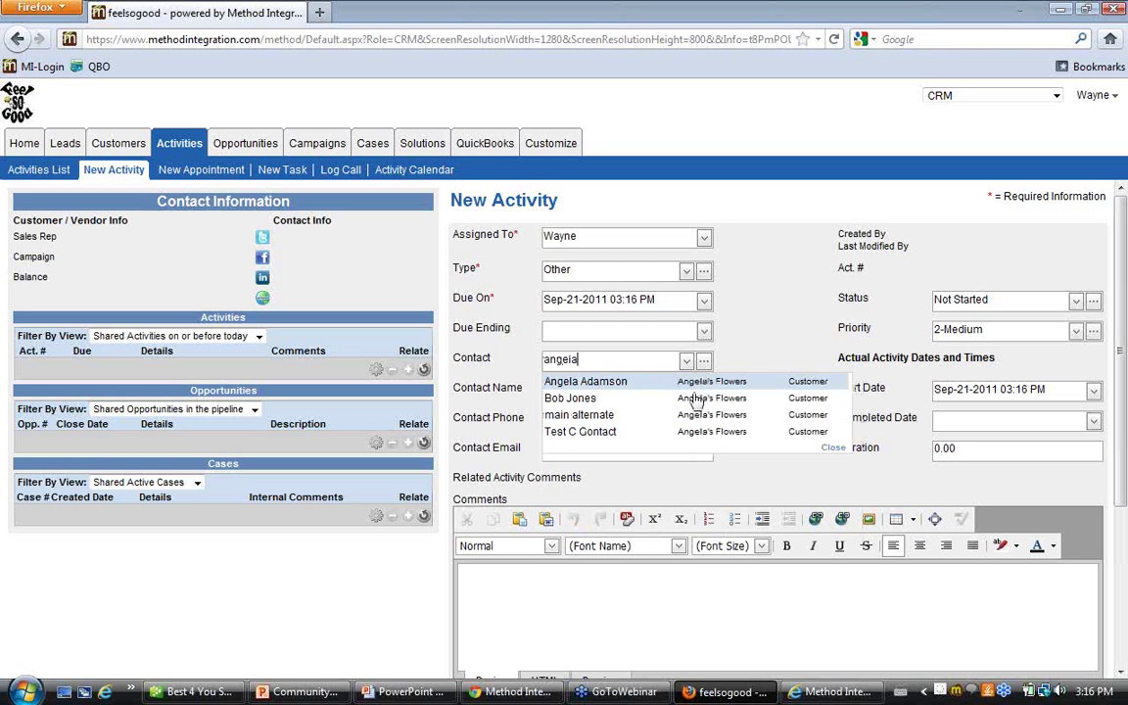
left_click(628, 398)
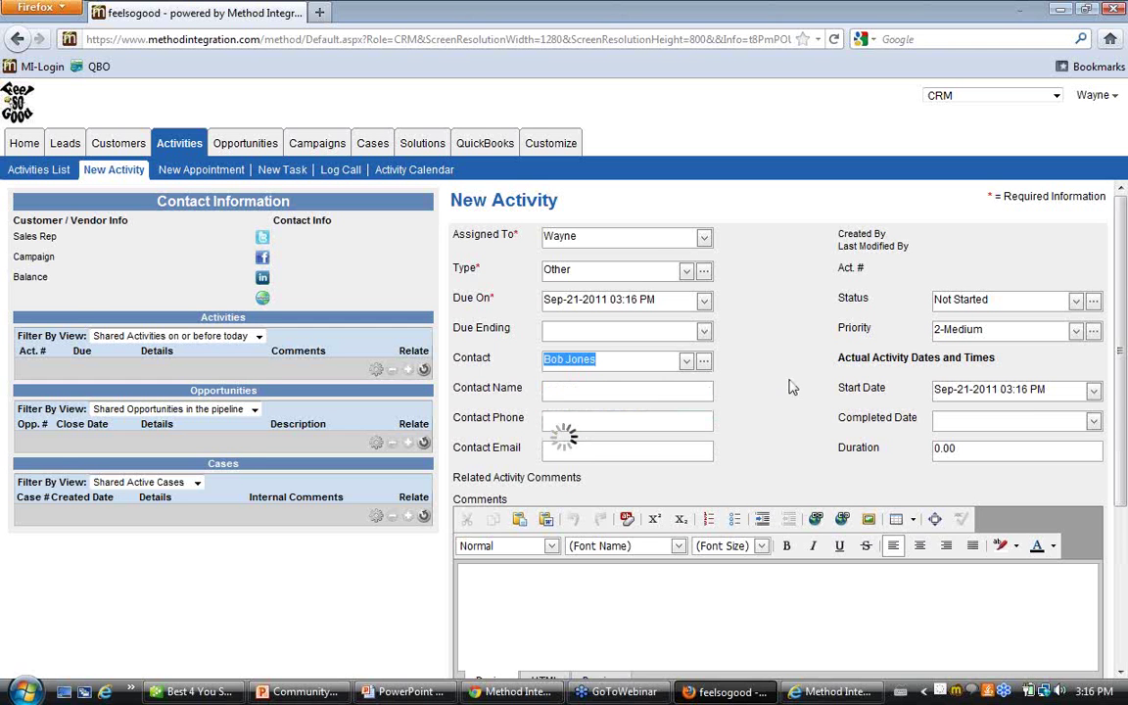
scroll(792, 388, "down", 2)
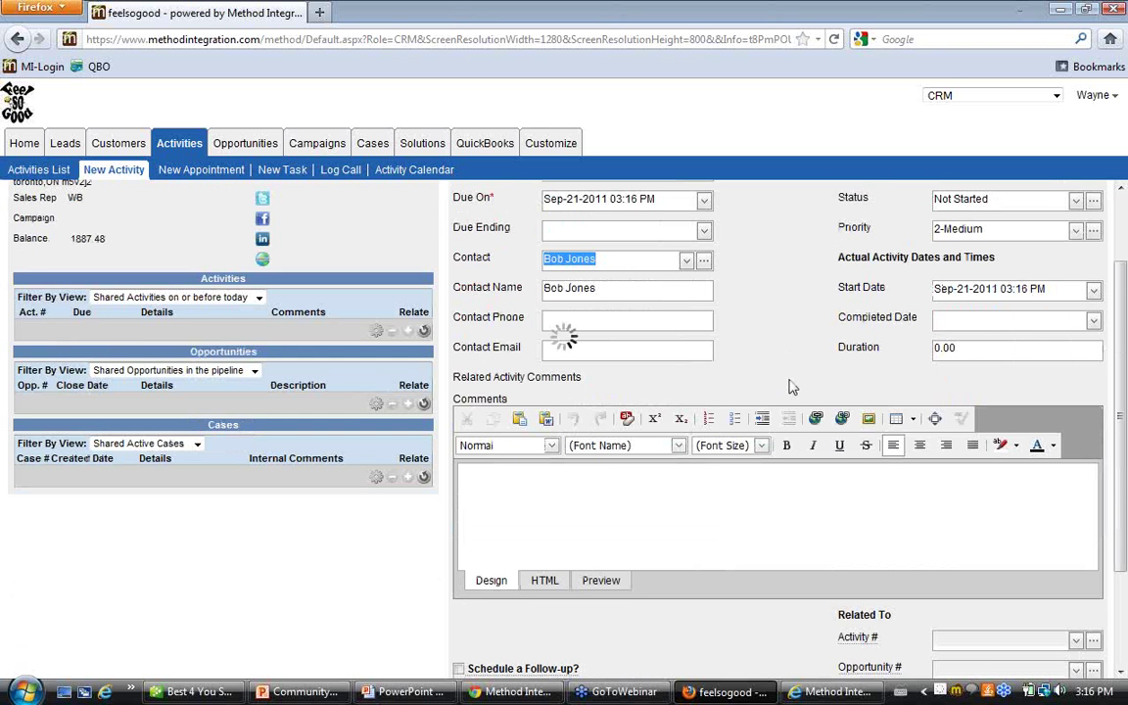
scroll(792, 388, "down", 3)
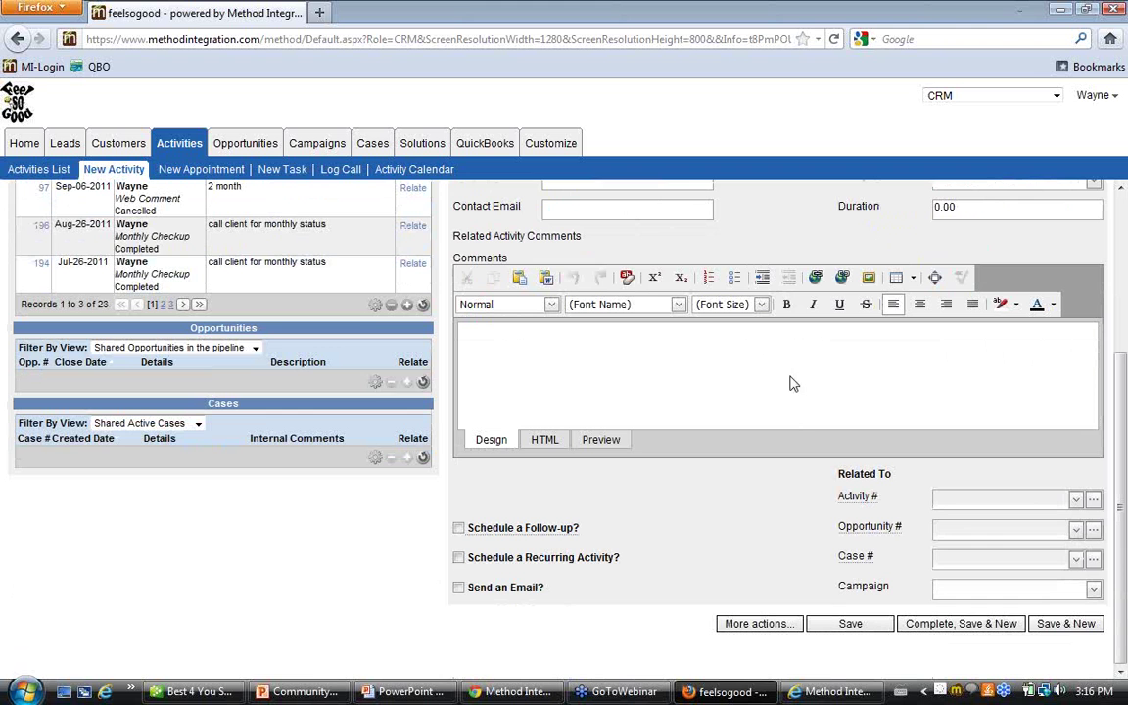
Enable Send an Email? and choose the First Payment Notification template
left_click(459, 587)
scroll(734, 473, "down", 4)
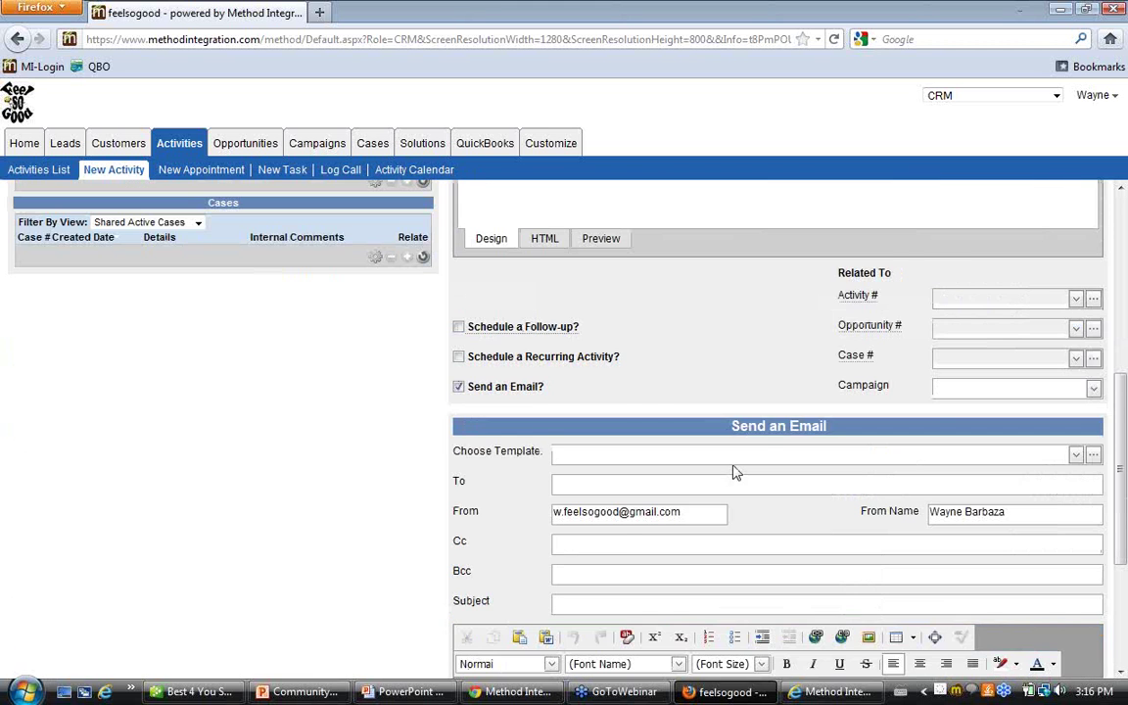
scroll(734, 473, "down", 4)
left_click(1052, 253)
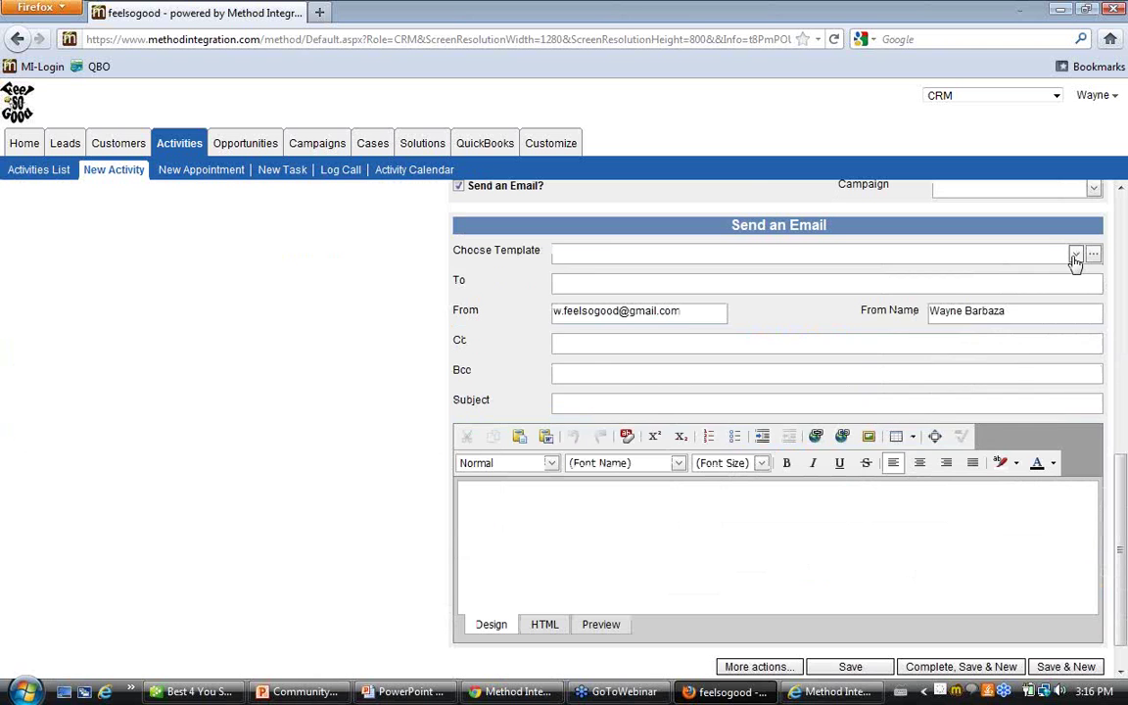
left_click(1074, 254)
scroll(755, 388, "down", 3)
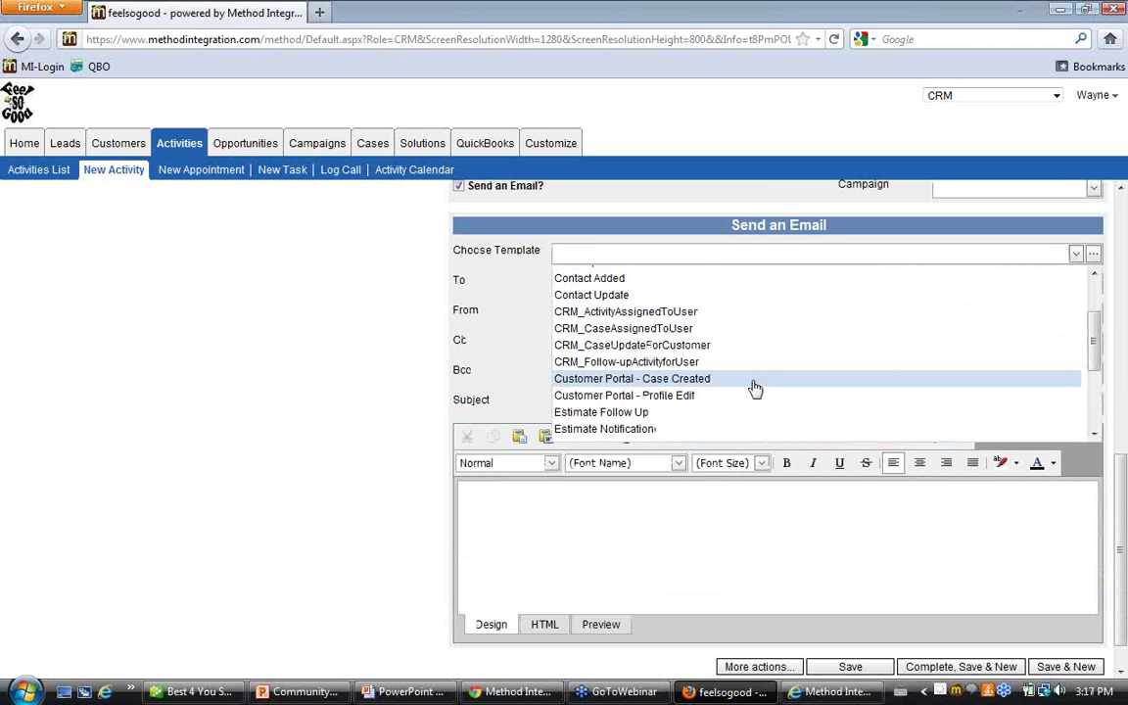
scroll(755, 389, "down", 3)
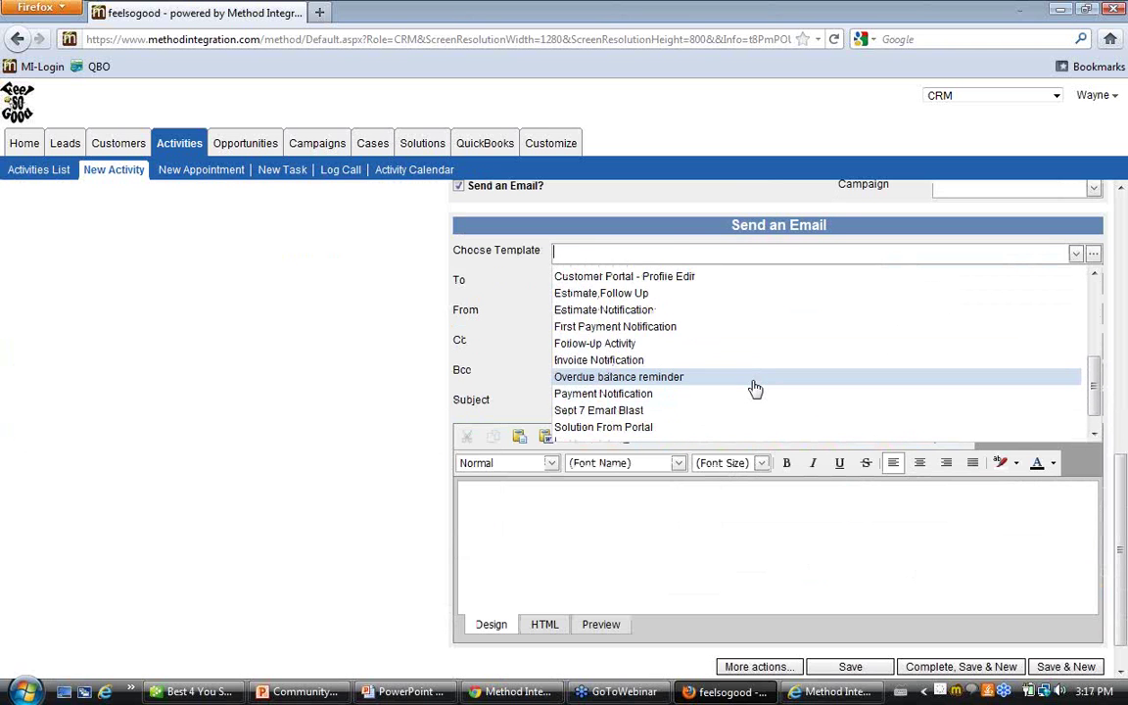
left_click(751, 331)
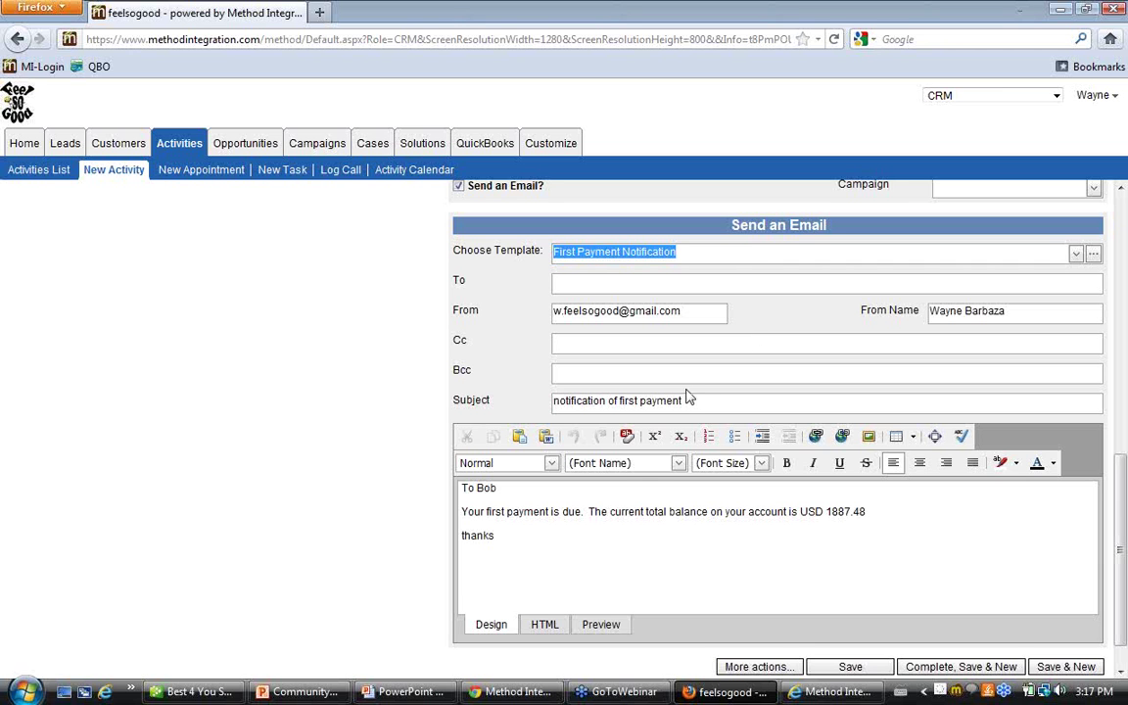
Check the merged first name and the 1887.48 balance in the email body
left_click_drag(685, 402, 532, 407)
left_click(480, 494)
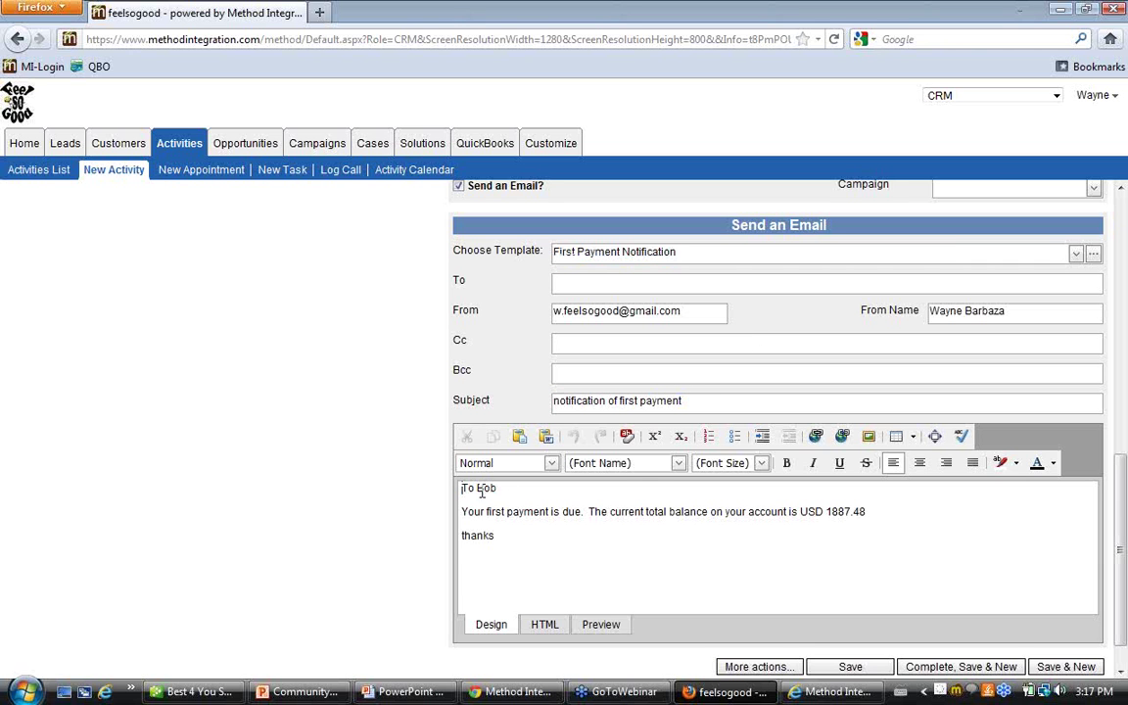
key("ctrl+a")
left_click(500, 491)
double_click(494, 490)
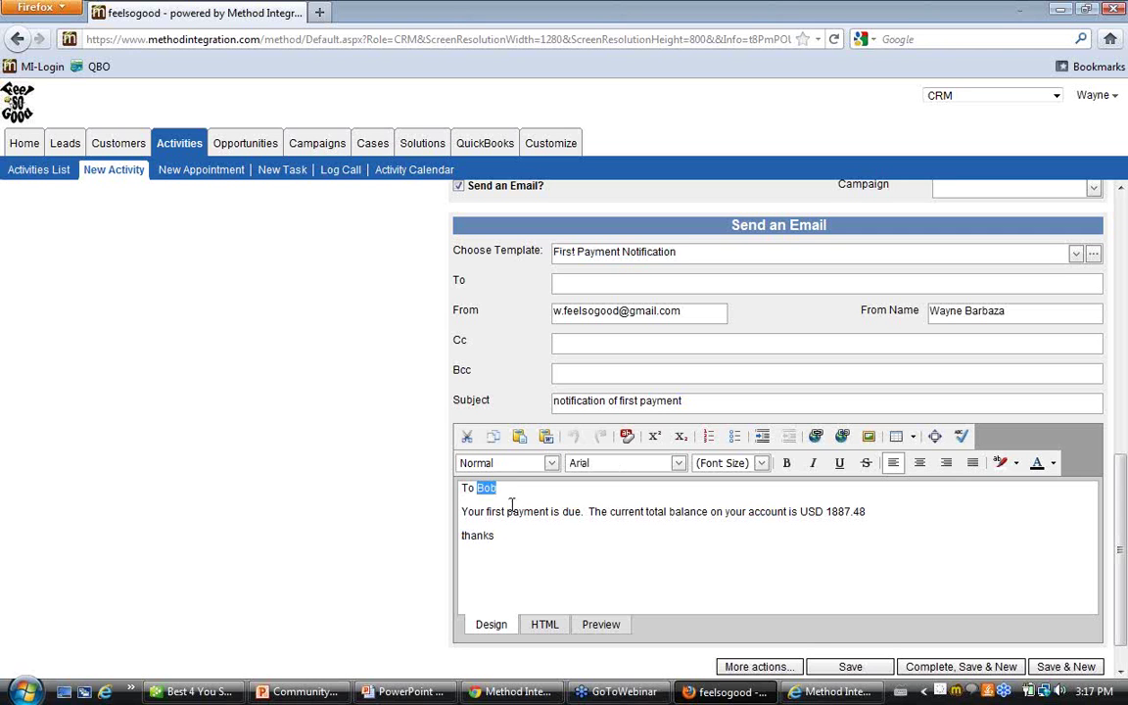
left_click_drag(866, 511, 825, 511)
scroll(630, 559, "up", 7)
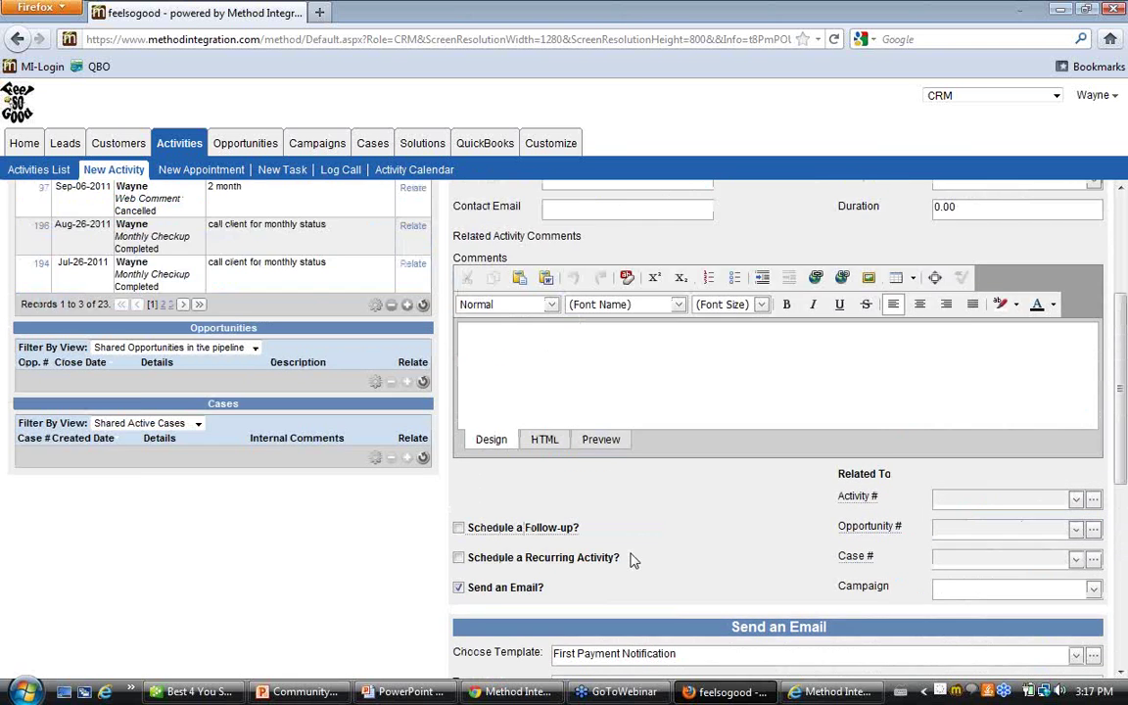
Search 'ange' and switch the activity's contact to Test C Contact
scroll(629, 559, "up", 3)
left_click(686, 321)
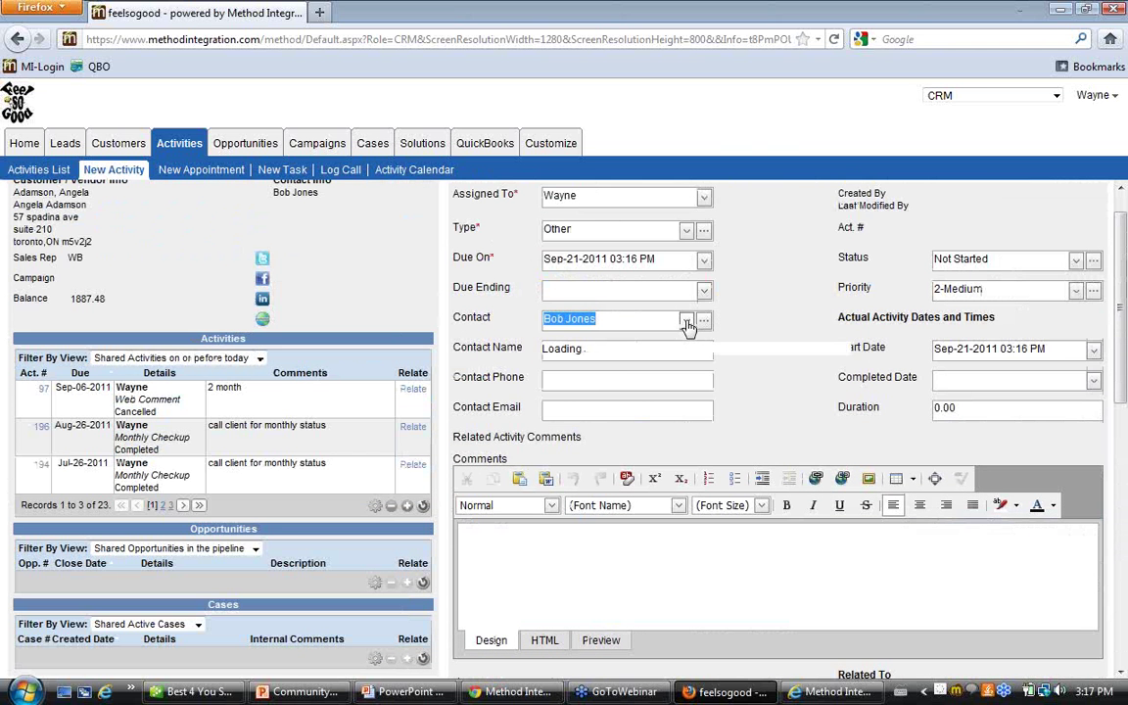
scroll(675, 480, "down", 2)
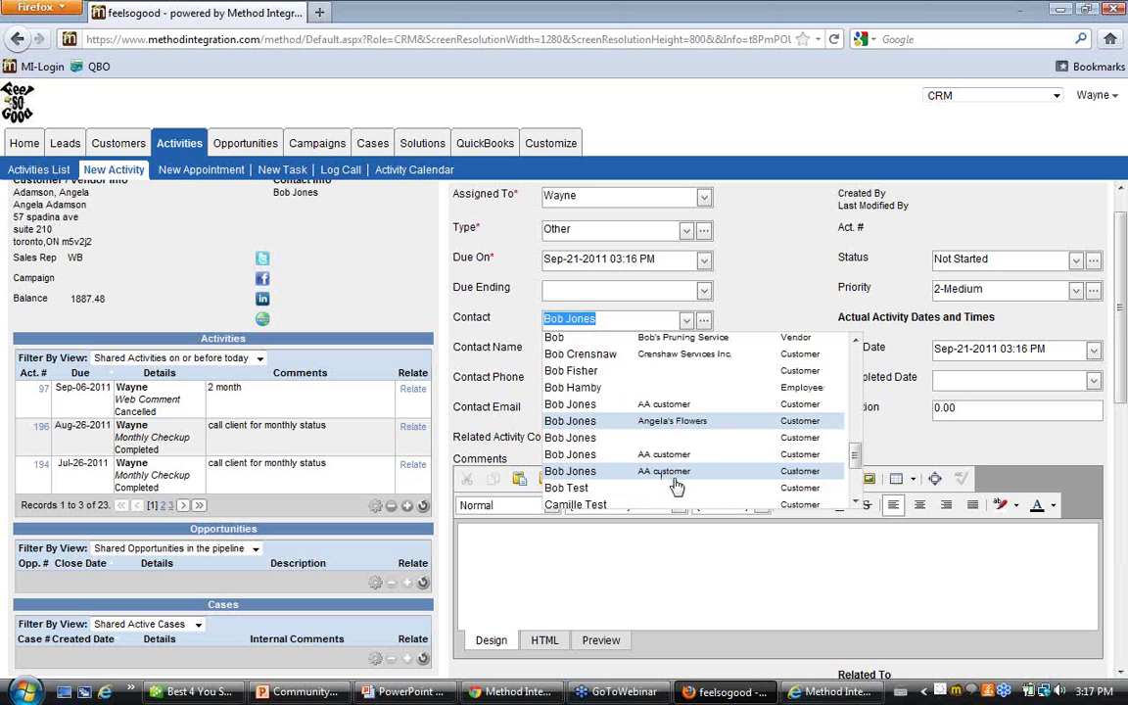
scroll(675, 486, "down", 1)
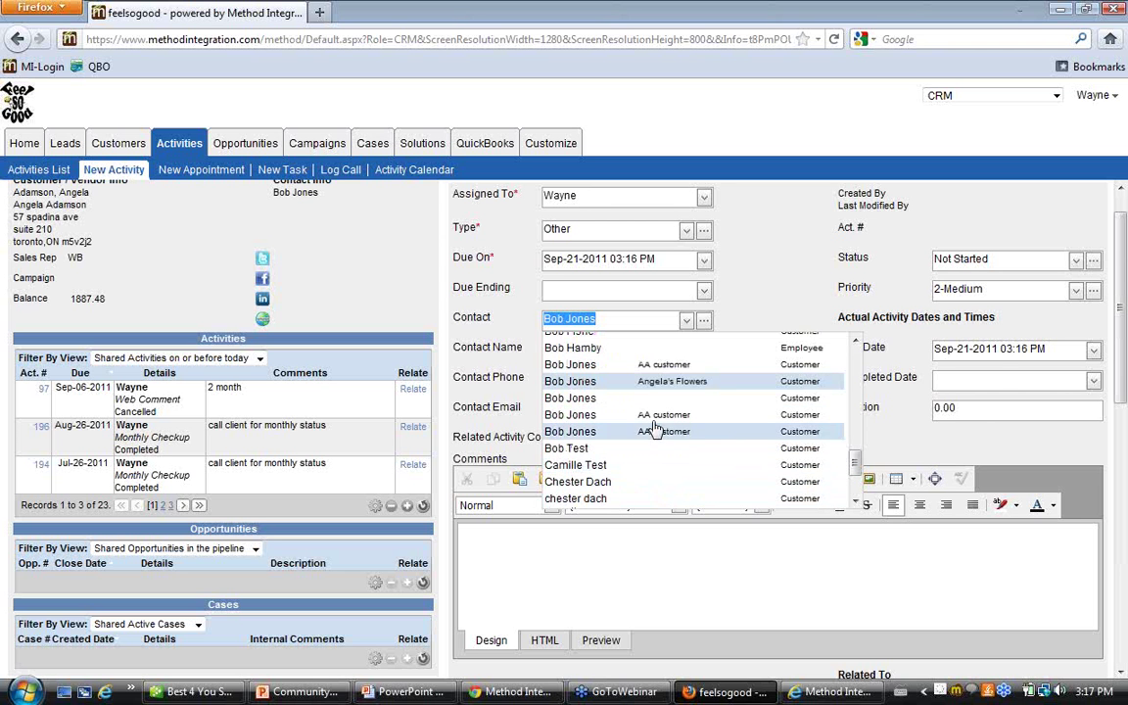
scroll(653, 431, "down", 3)
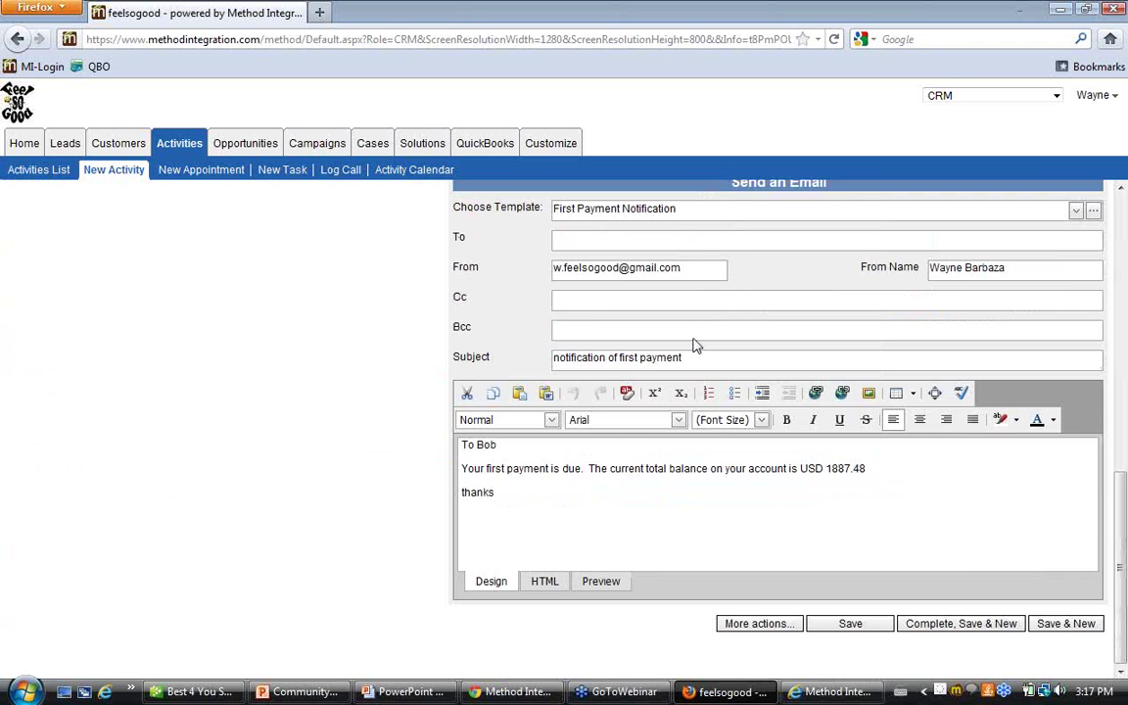
scroll(695, 344, "up", 3)
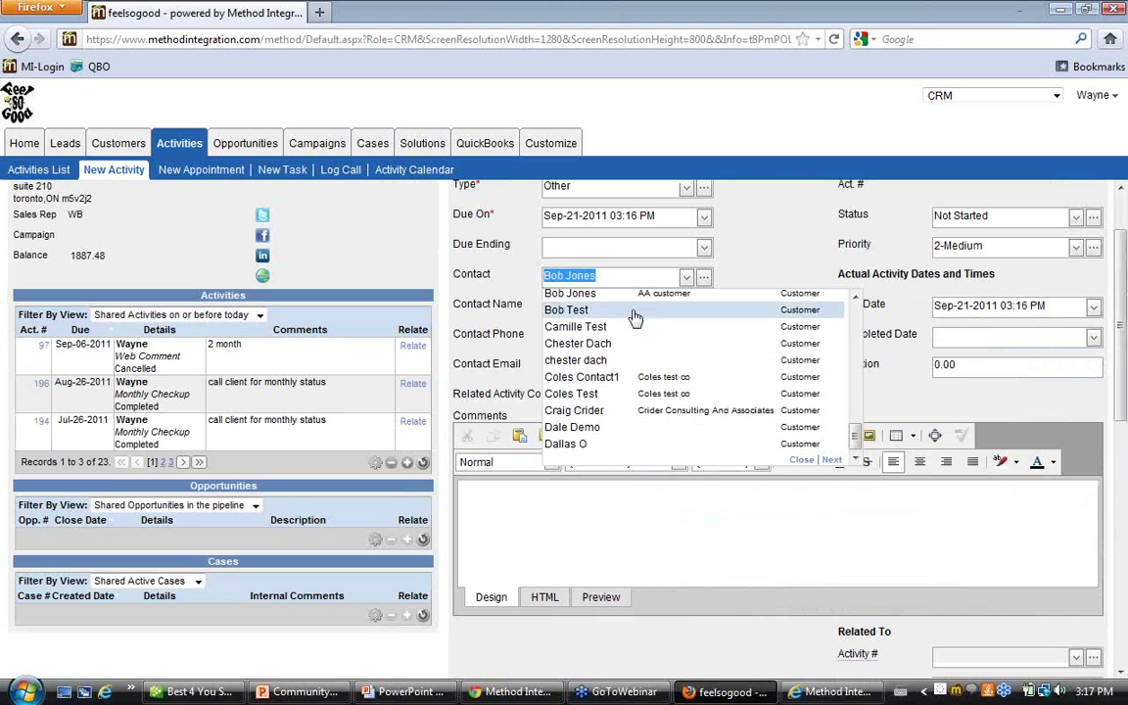
type("ange")
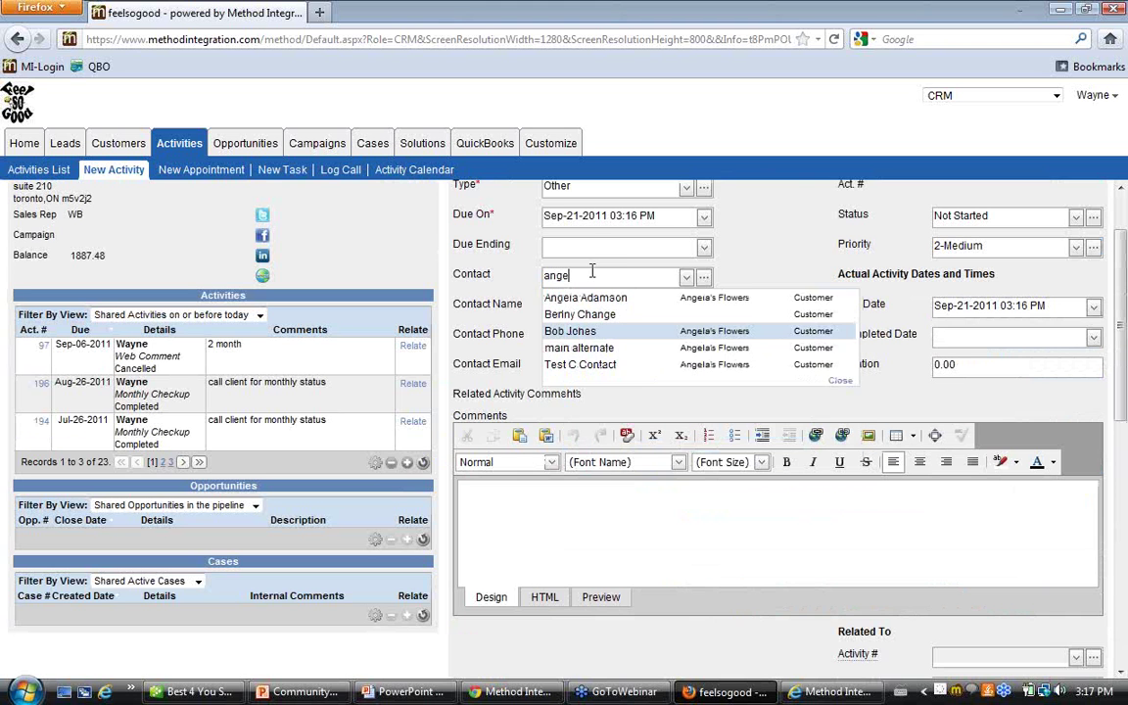
left_click(630, 364)
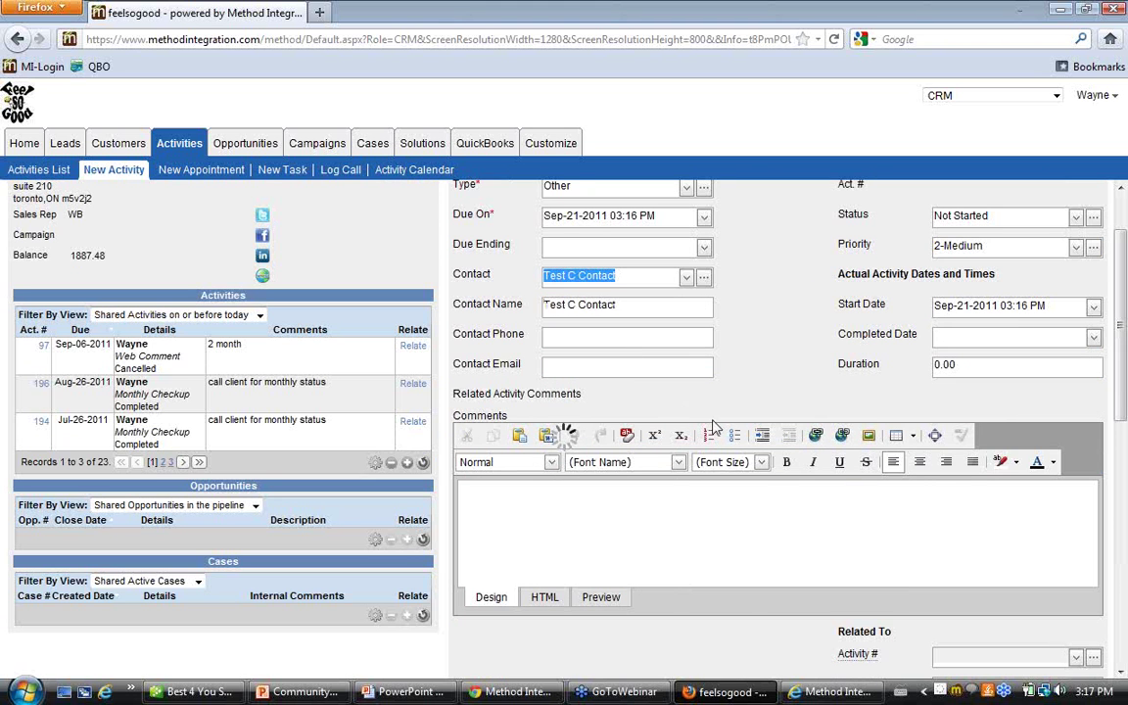
scroll(779, 452, "down", 5)
left_click(1077, 412)
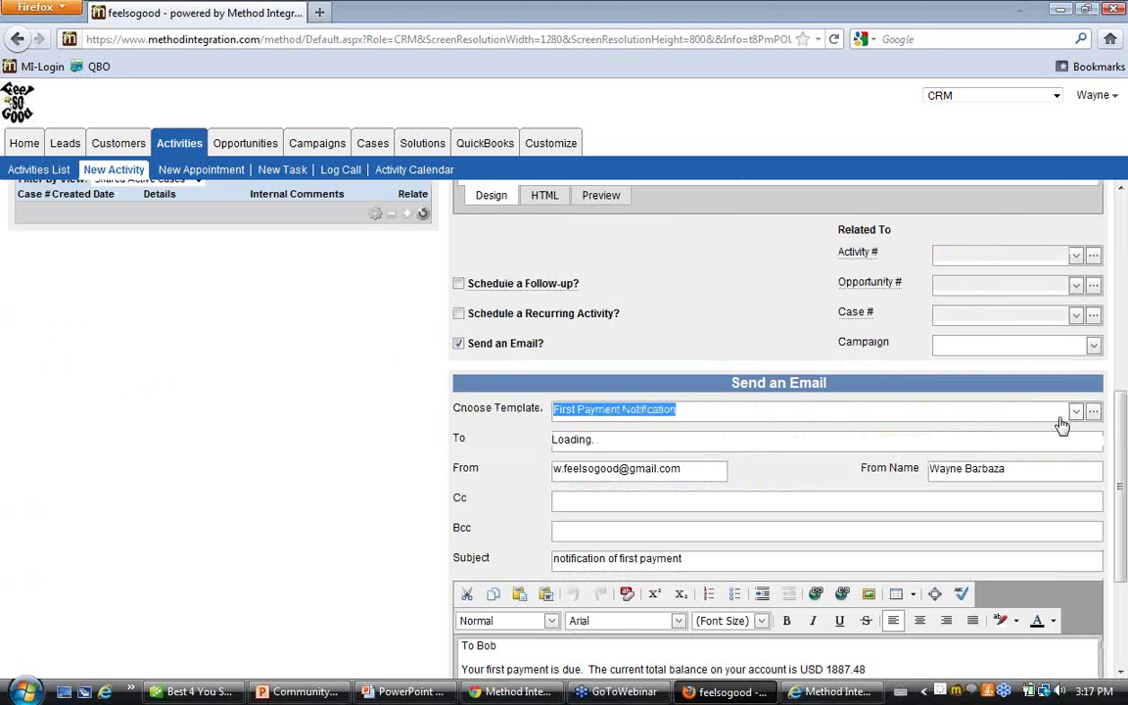
scroll(728, 539, "down", 1)
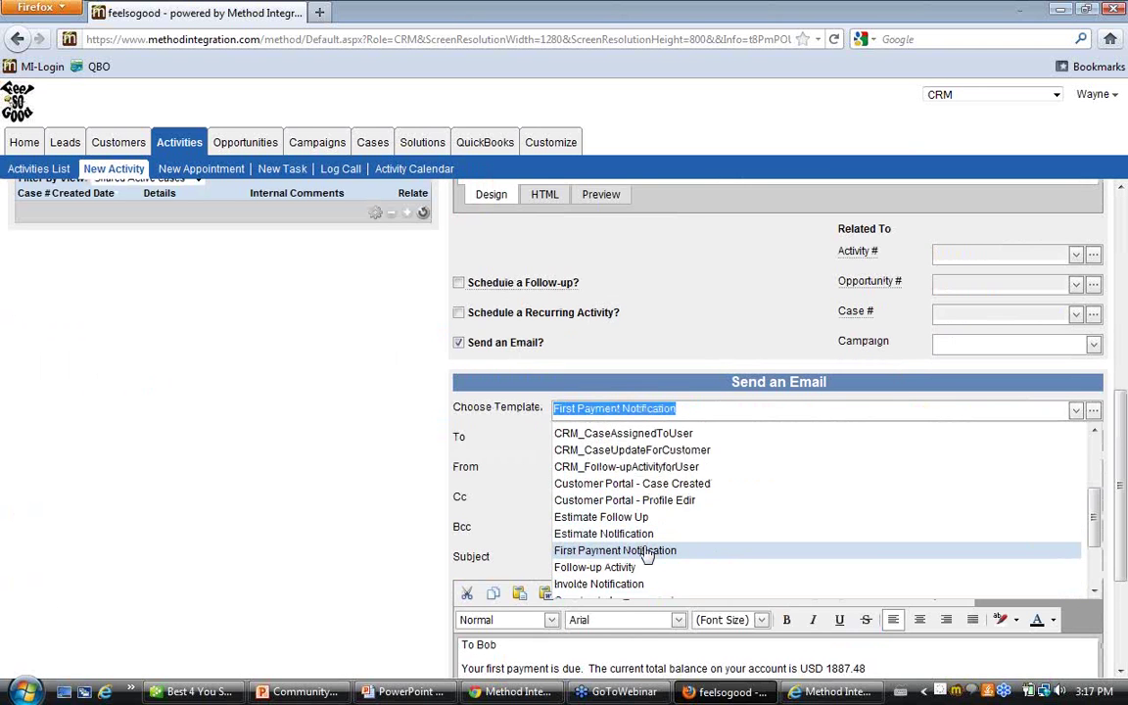
left_click(646, 551)
scroll(340, 516, "down", 1)
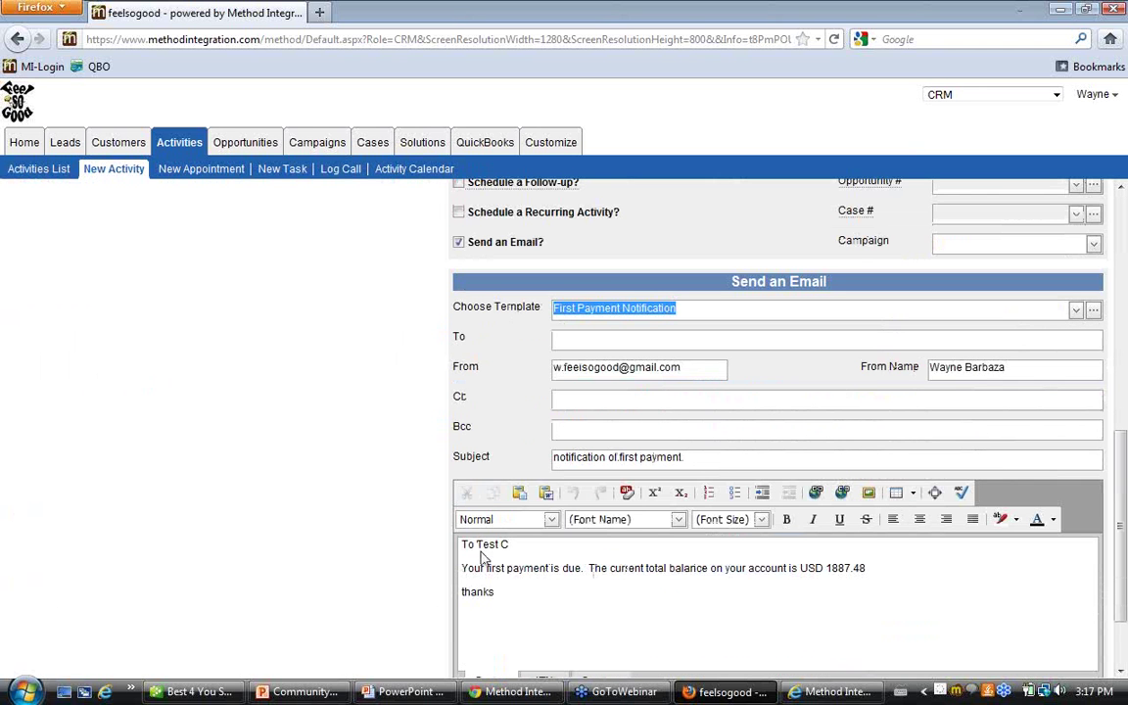
left_click_drag(460, 544, 509, 547)
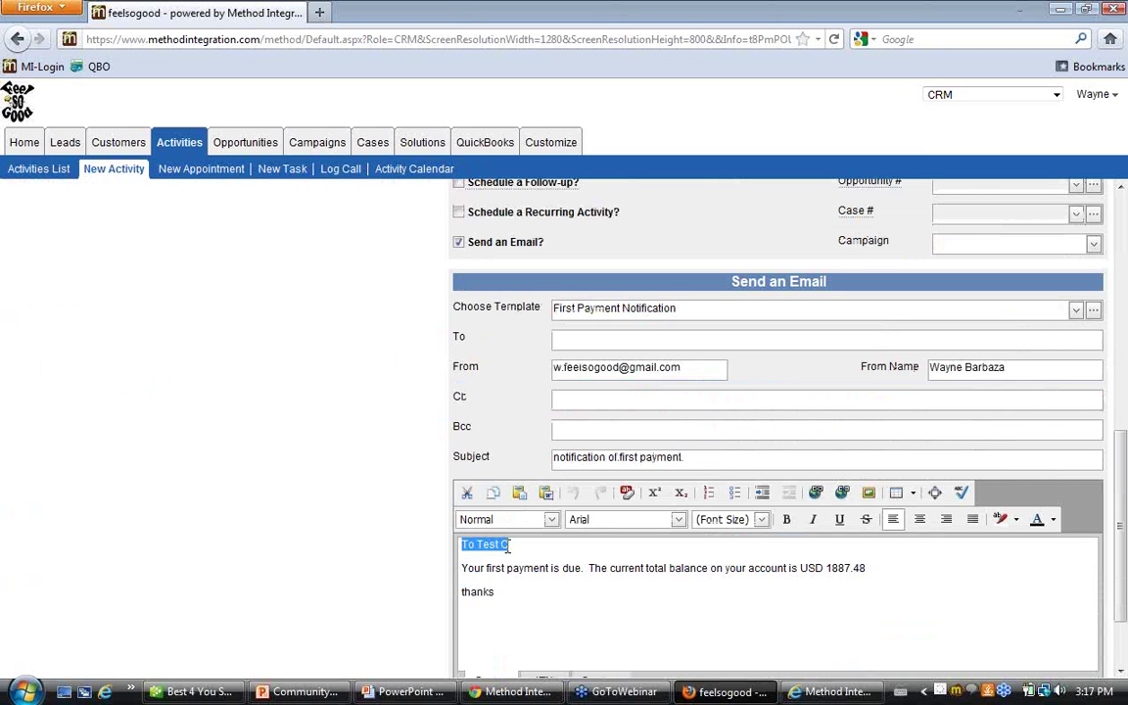
left_click(510, 554)
left_click_drag(866, 568, 826, 569)
left_click(526, 608)
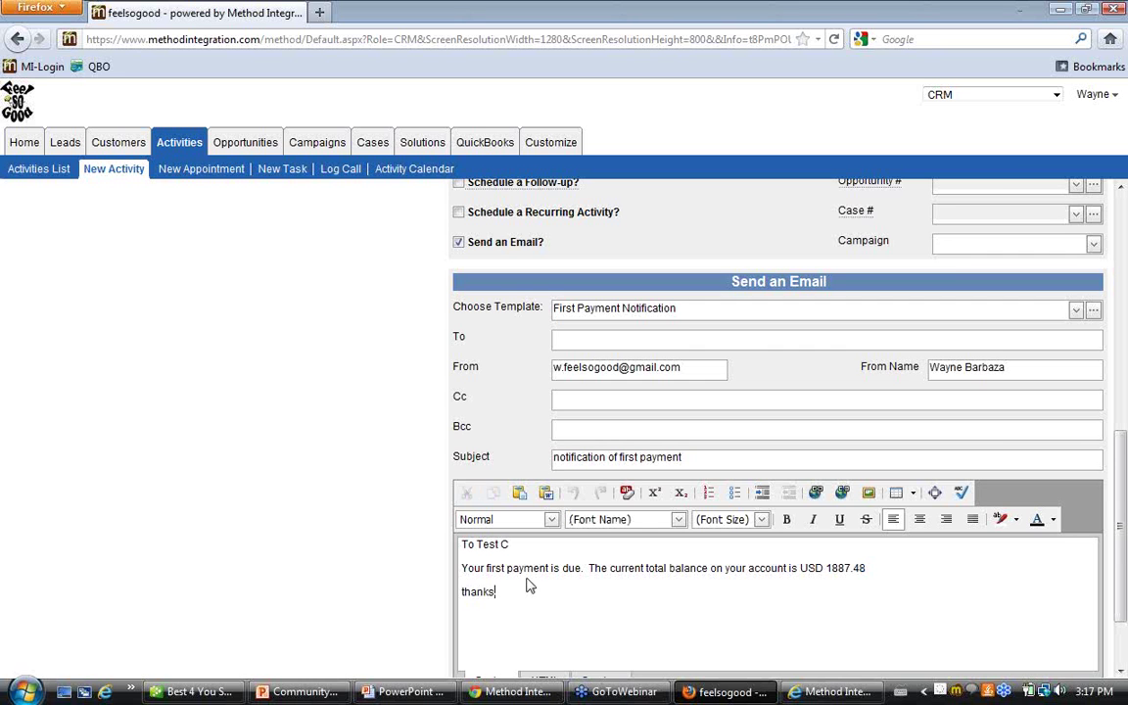
left_click(505, 545)
left_click_drag(508, 544, 477, 546)
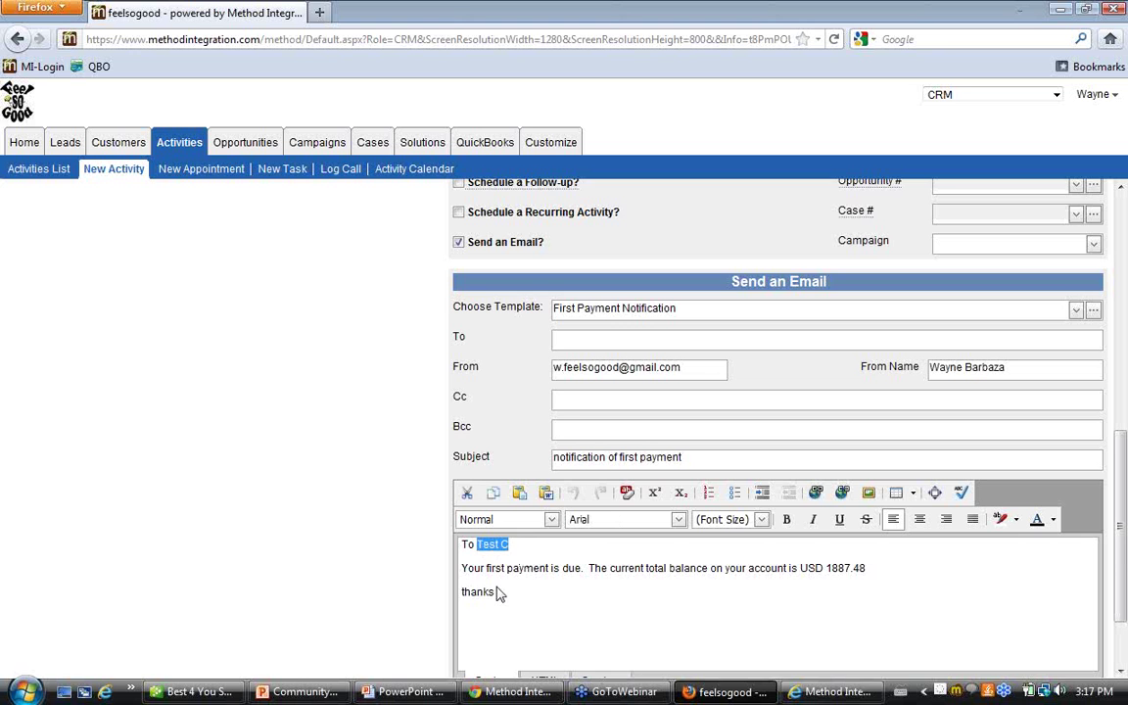
scroll(499, 594, "down", 2)
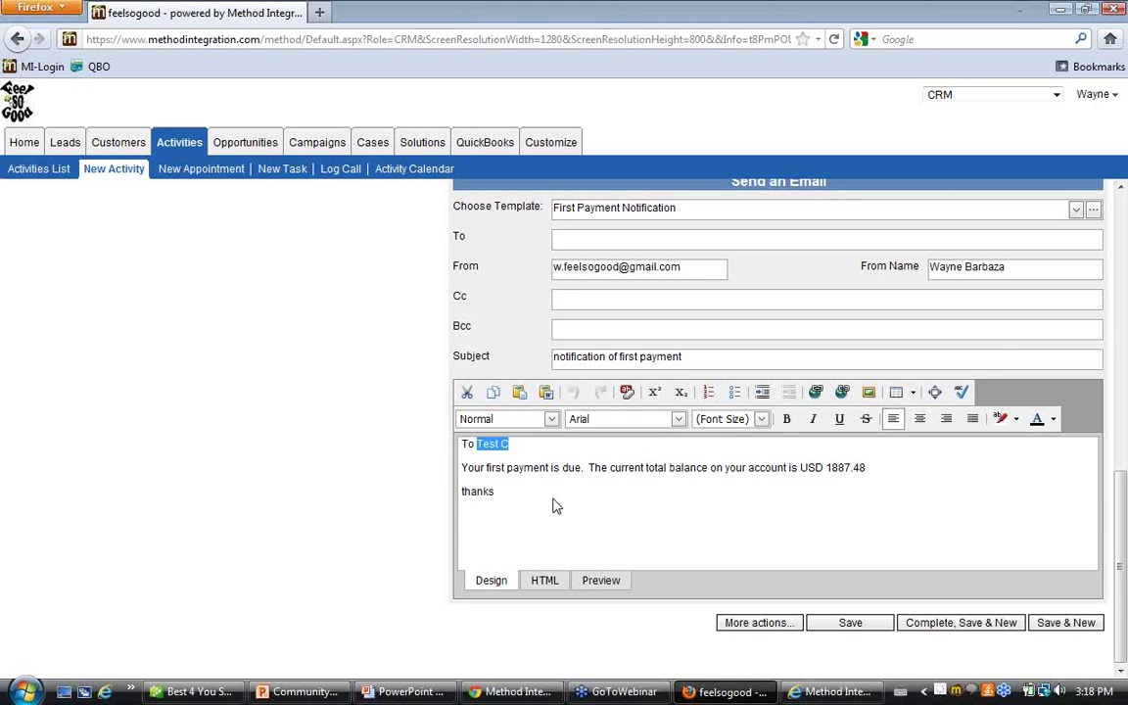
left_click(548, 505)
scroll(546, 501, "up", 2)
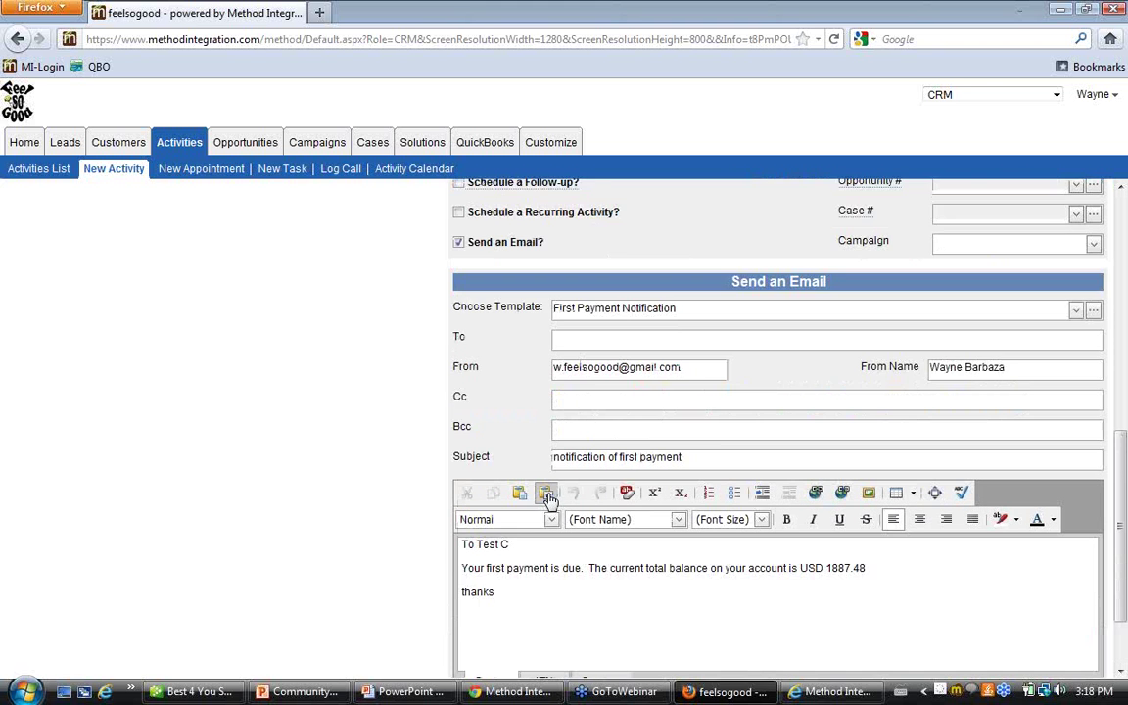
scroll(554, 498, "up", 2)
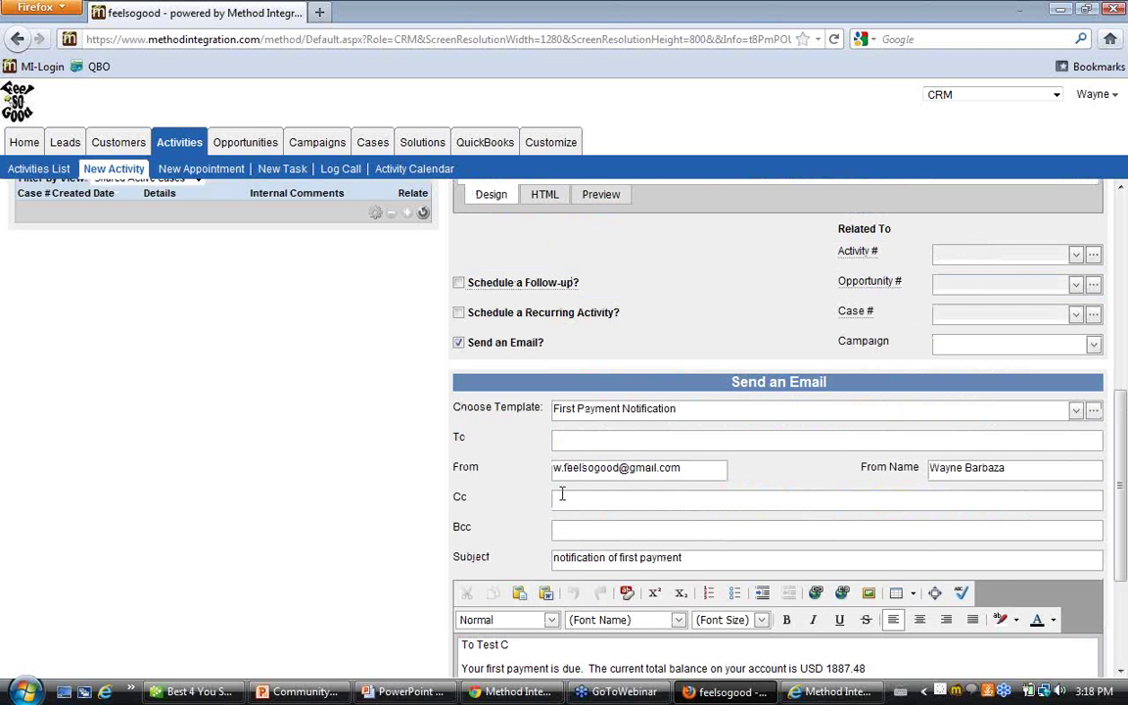
scroll(561, 495, "up", 2)
scroll(566, 496, "up", 6)
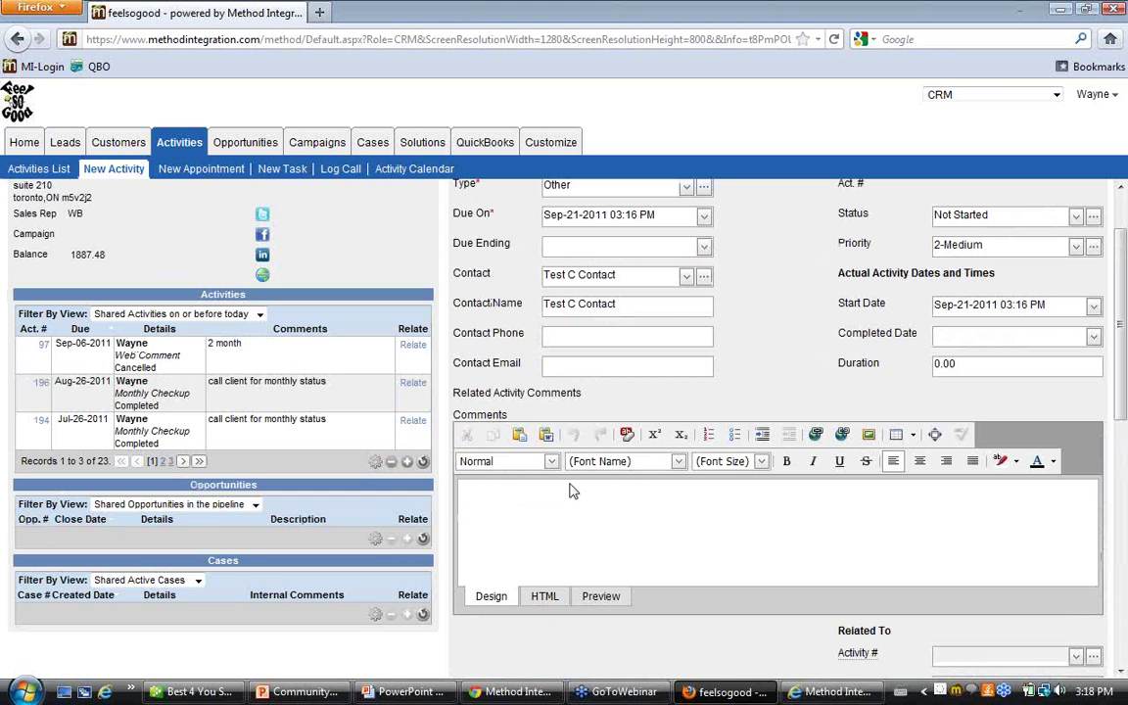
scroll(573, 493, "up", 2)
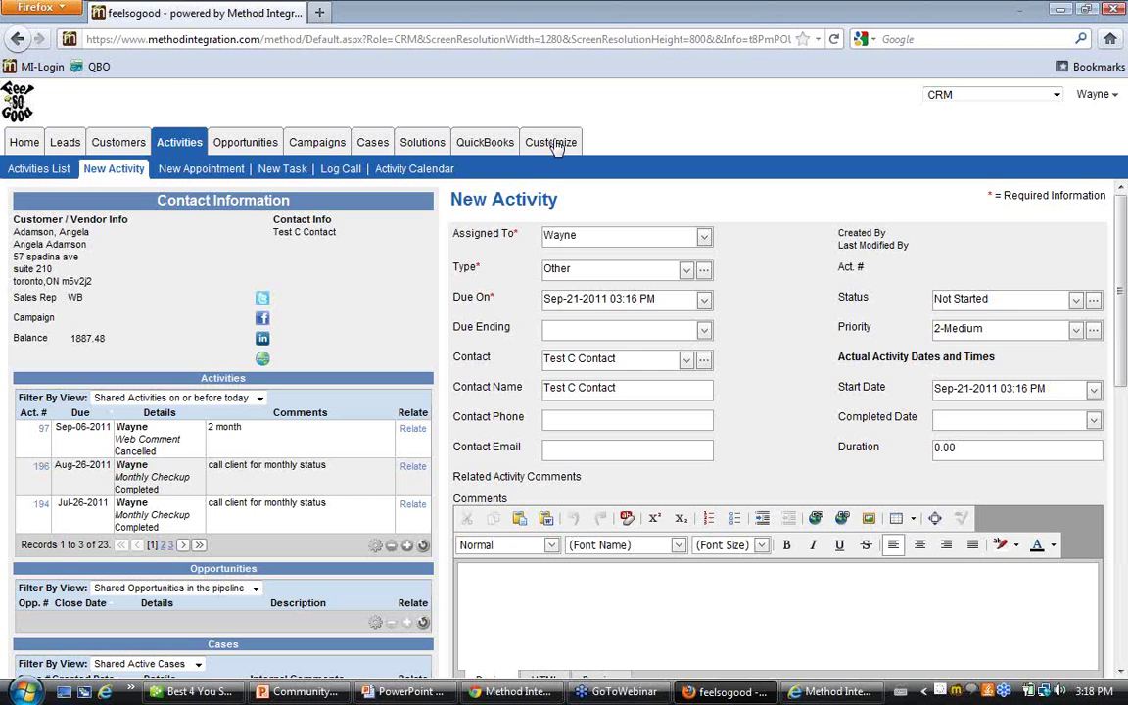
Go to Customize > Users to see the nine existing users
left_click(551, 143)
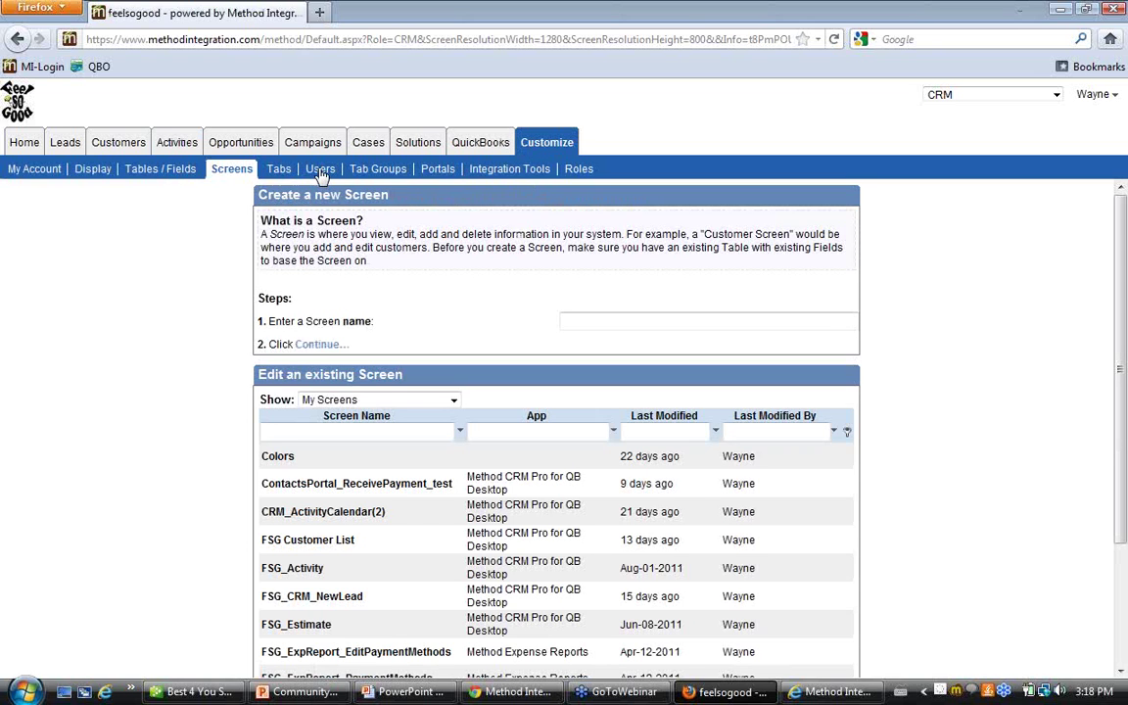
left_click(319, 171)
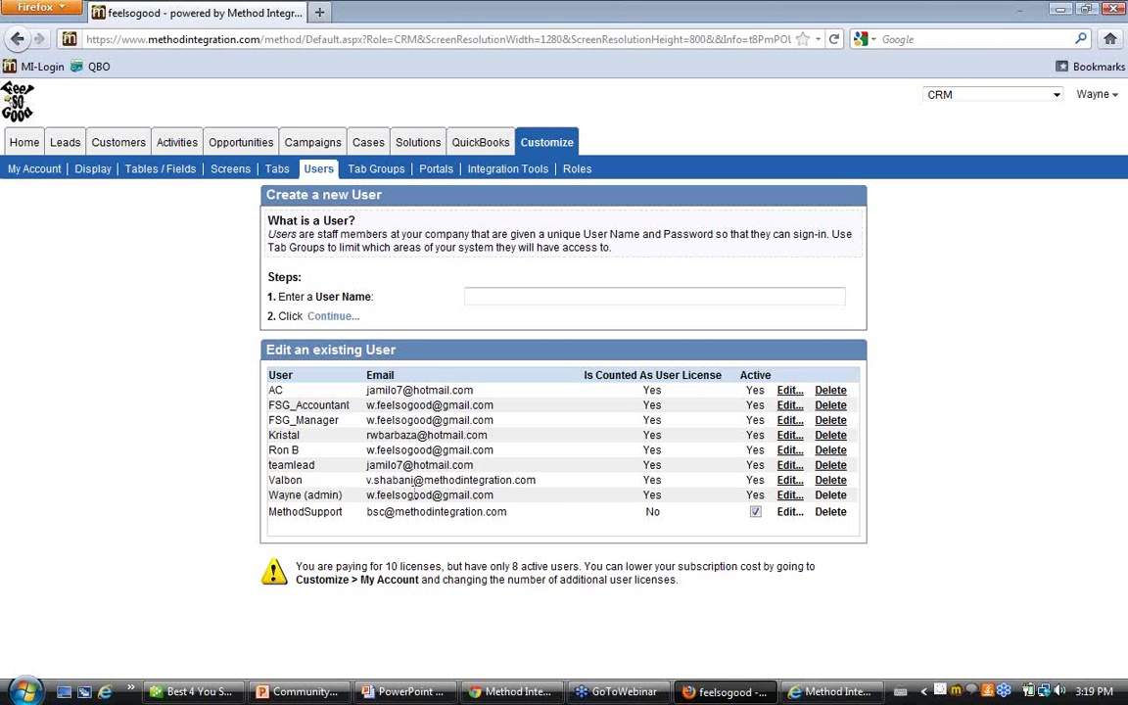
Edit the admin user, advance to Step 6 Access to Shared Records, and uncheck Share All Records
left_click(789, 495)
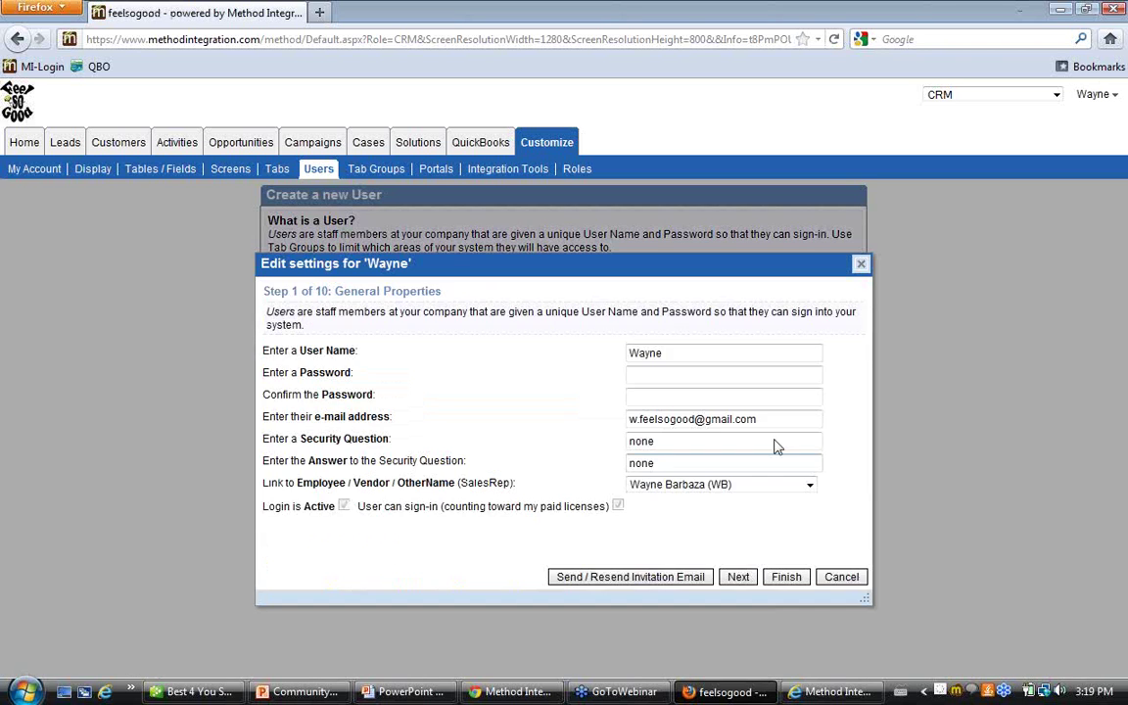
left_click(739, 577)
left_click(739, 578)
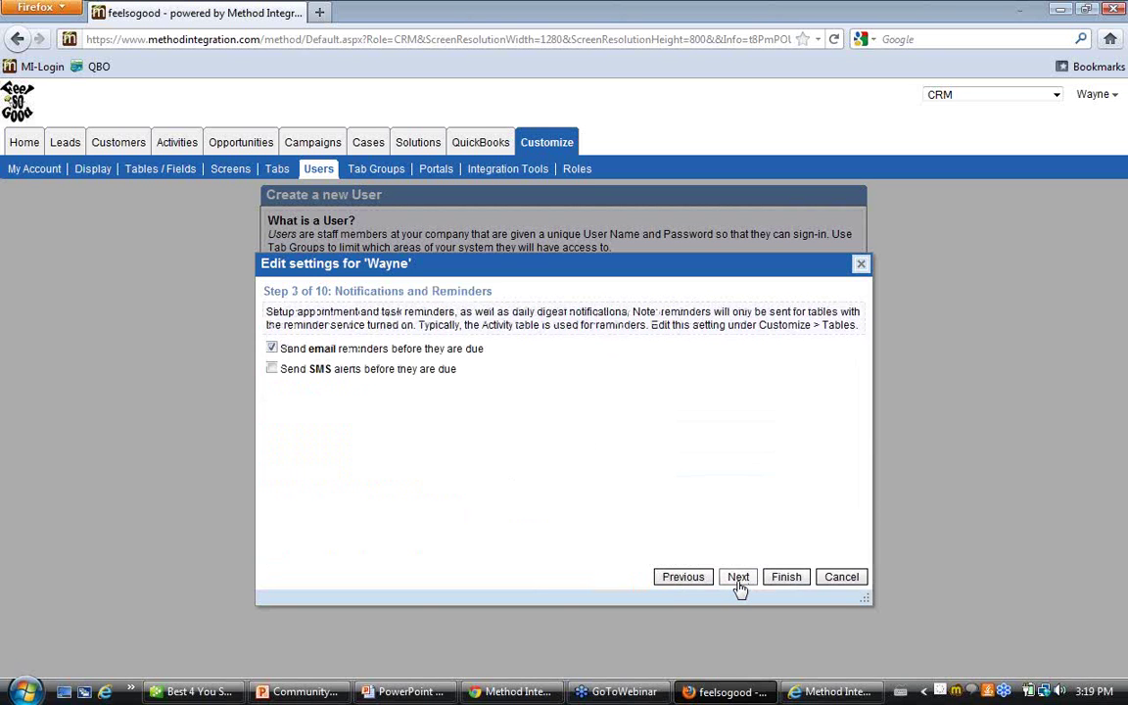
left_click(738, 579)
left_click(736, 576)
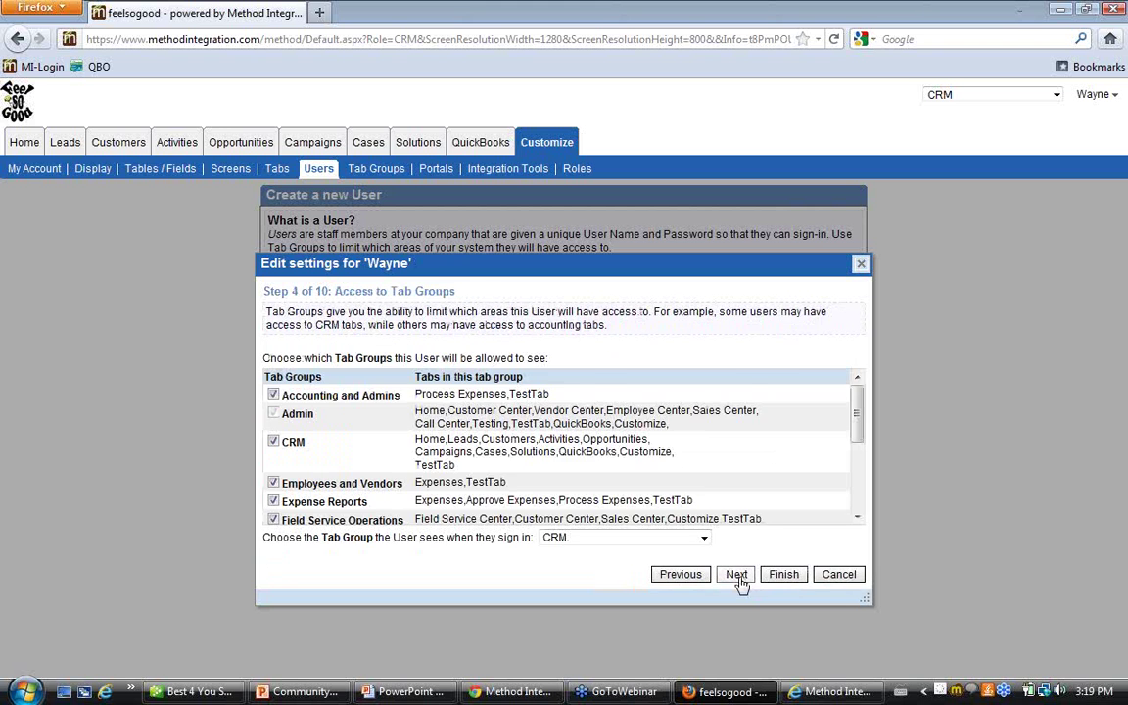
left_click(738, 577)
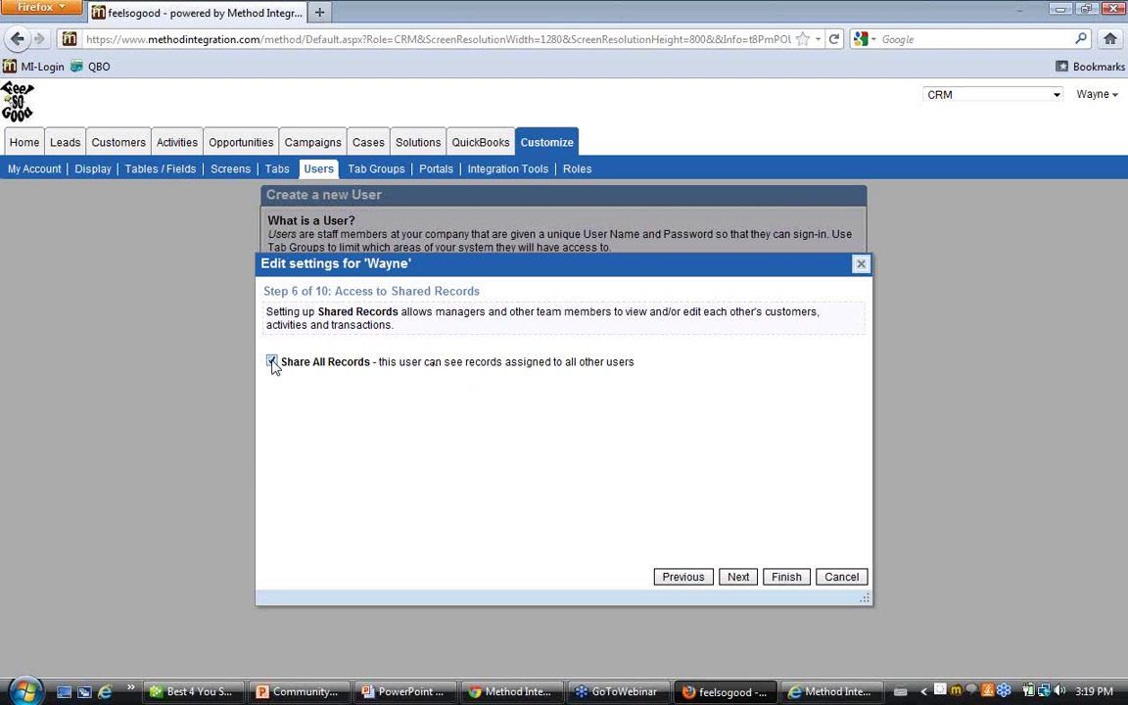
left_click(272, 362)
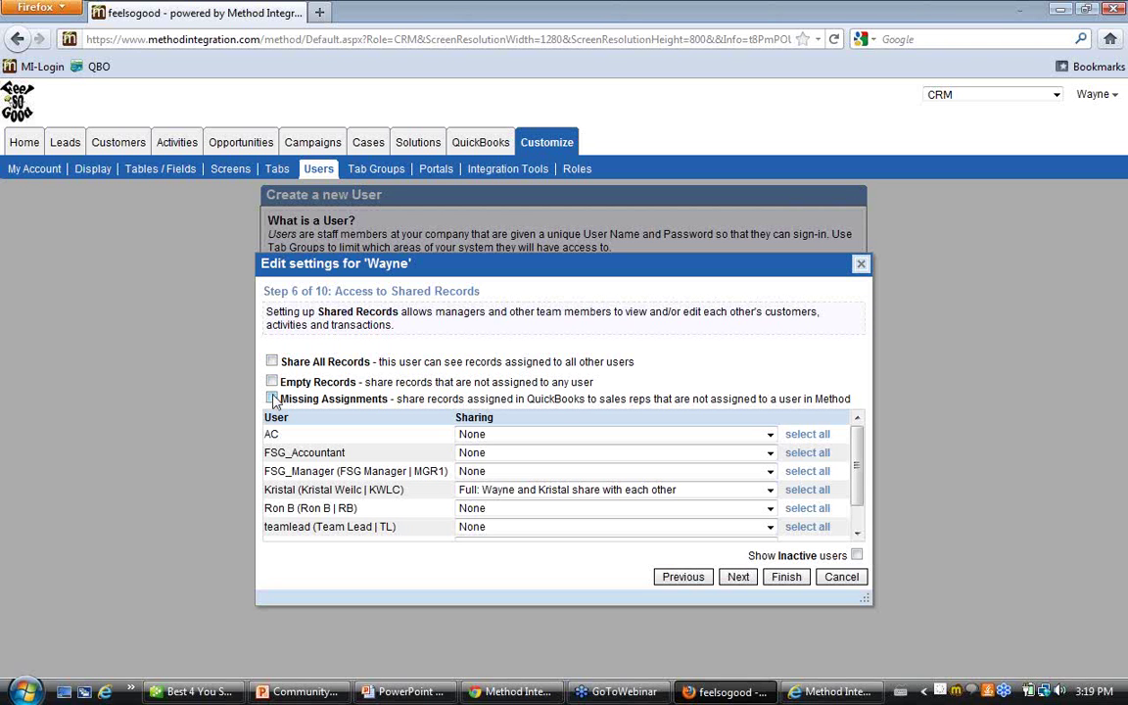
scroll(345, 526, "down", 1)
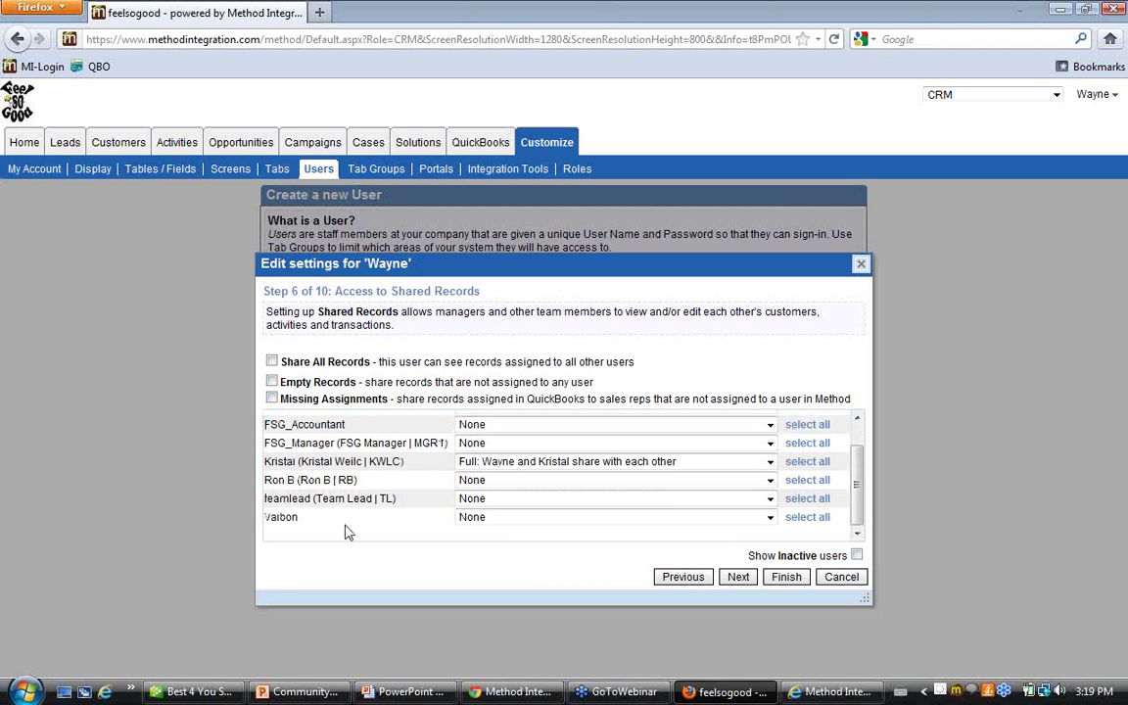
scroll(345, 531, "up", 1)
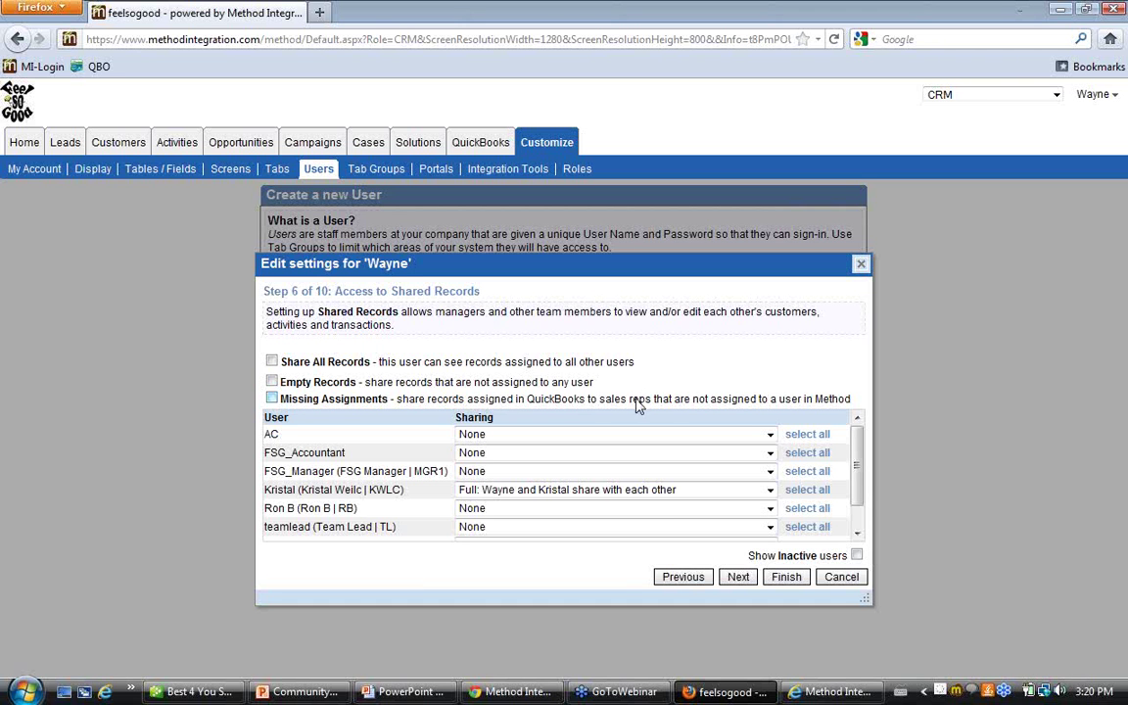
Step the admin's settings wizard back to Step 1, General Properties
left_click(685, 578)
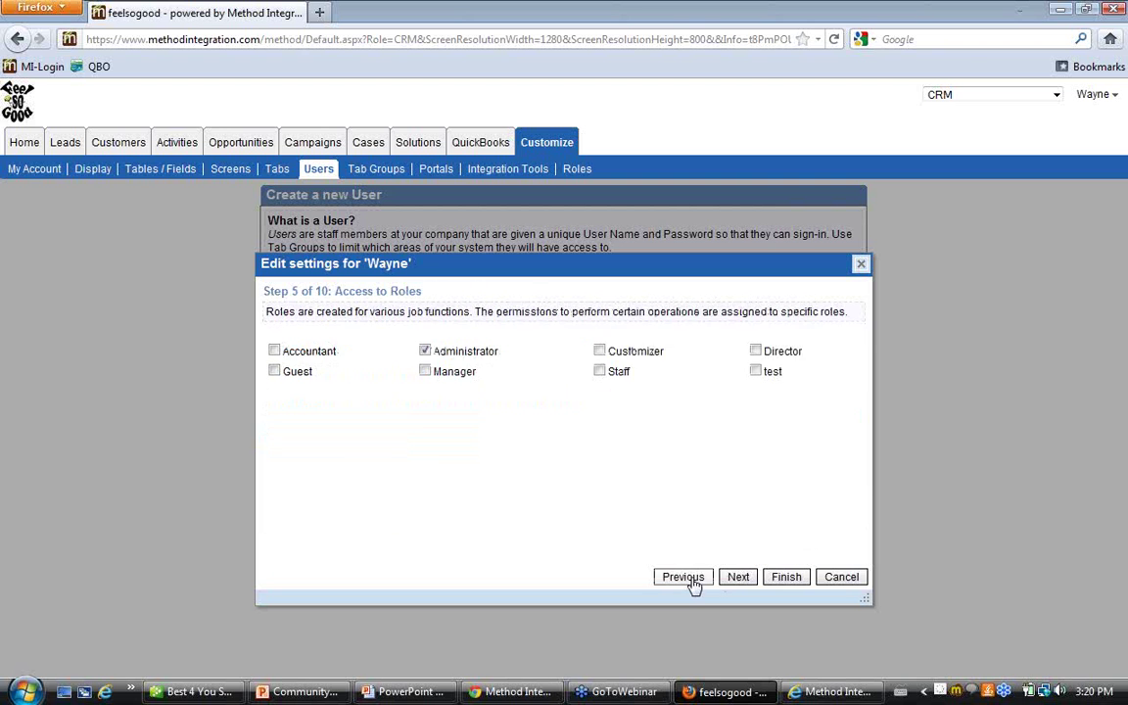
left_click(689, 580)
left_click(689, 581)
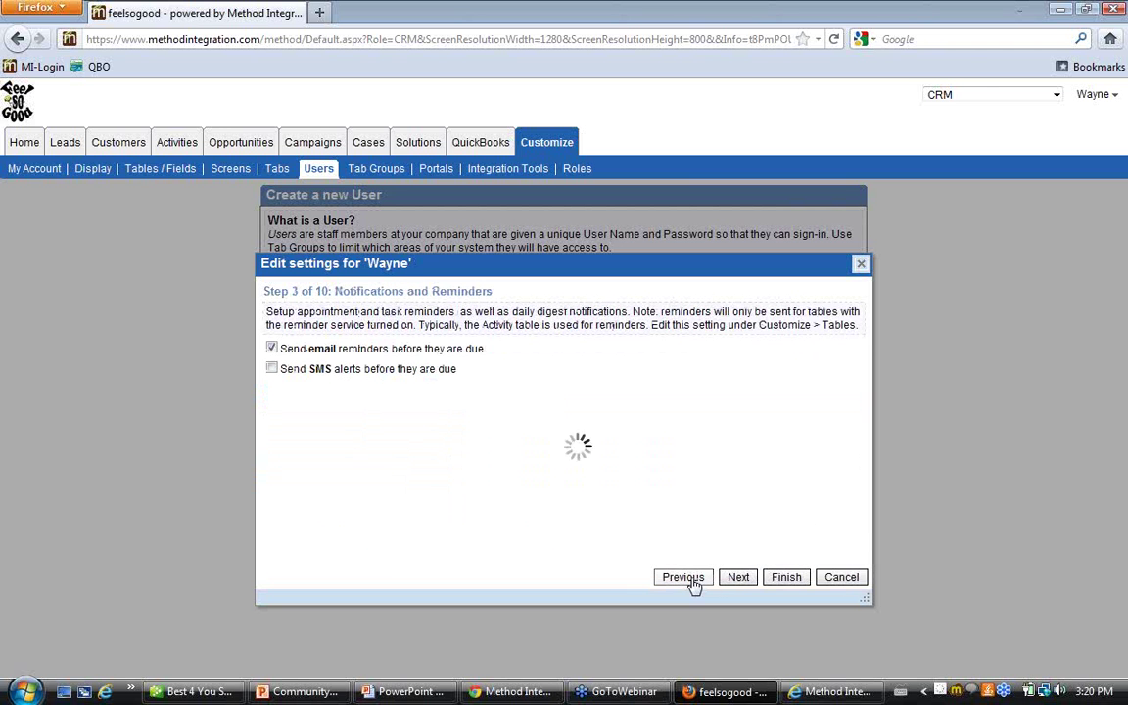
left_click(682, 582)
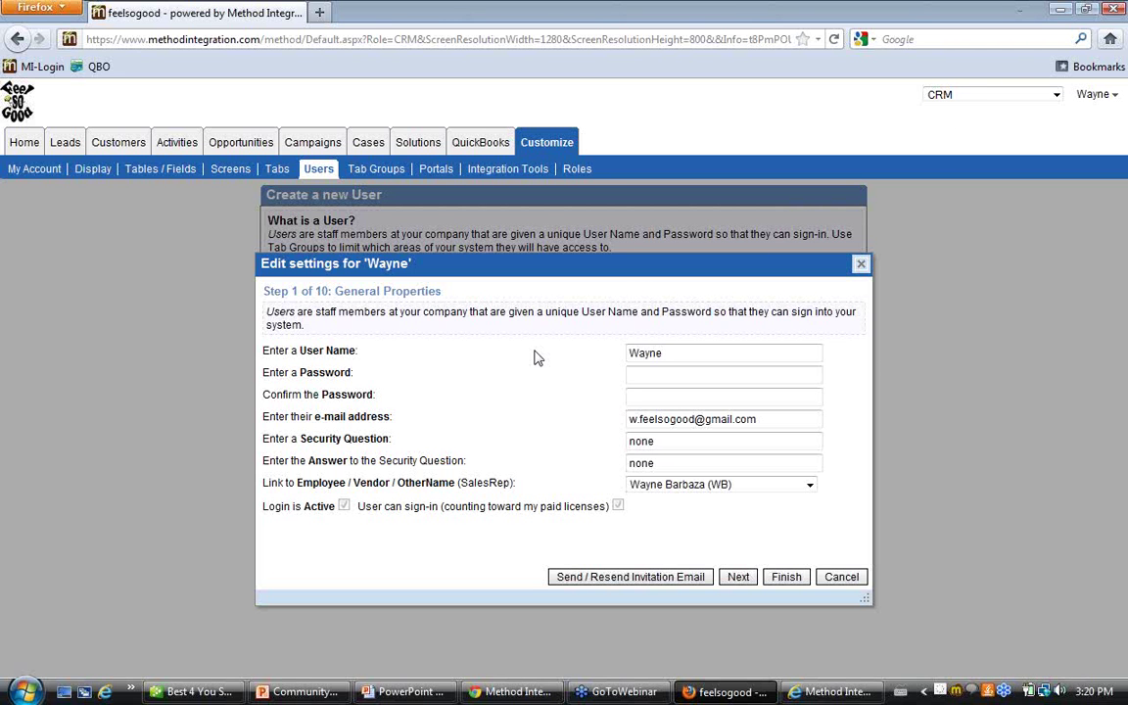
Reselect the admin's own employee record in the Link to Employee/SalesRep dropdown
left_click_drag(667, 352, 593, 350)
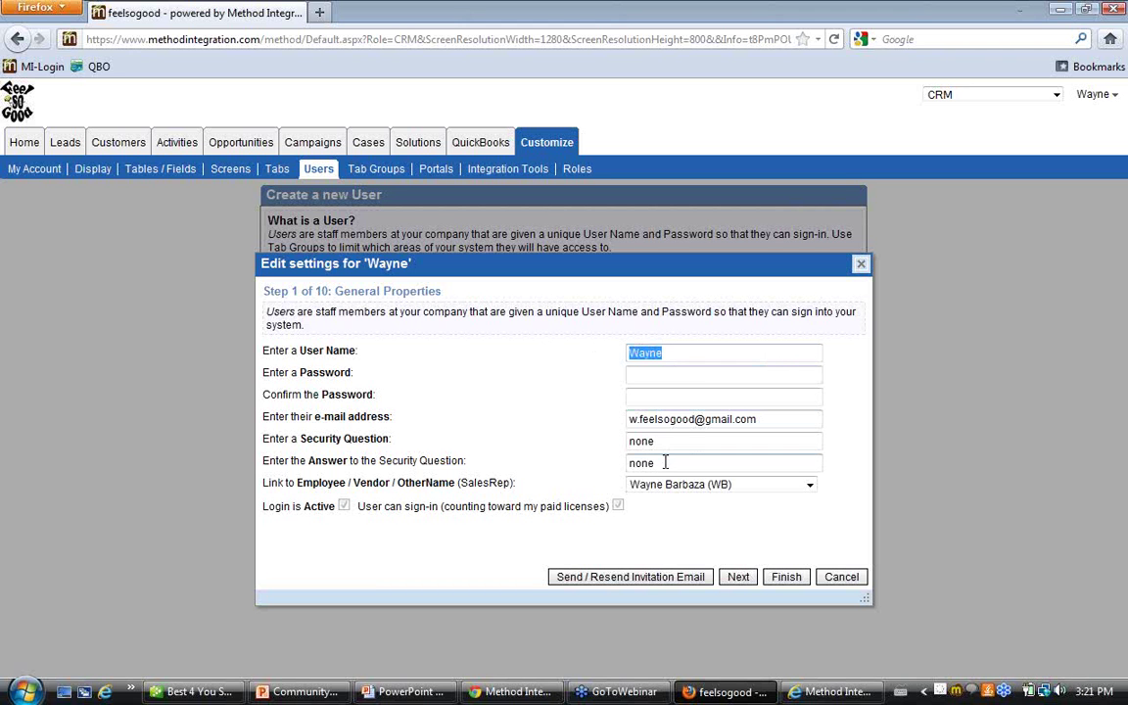
left_click_drag(277, 482, 516, 481)
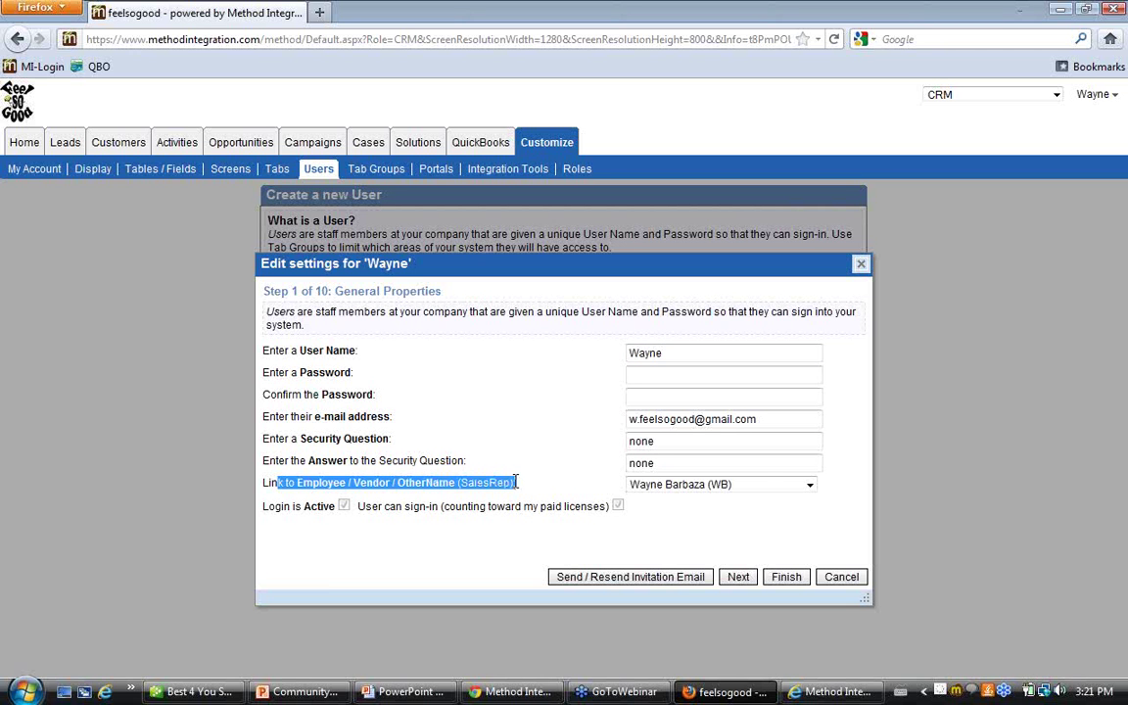
left_click(810, 486)
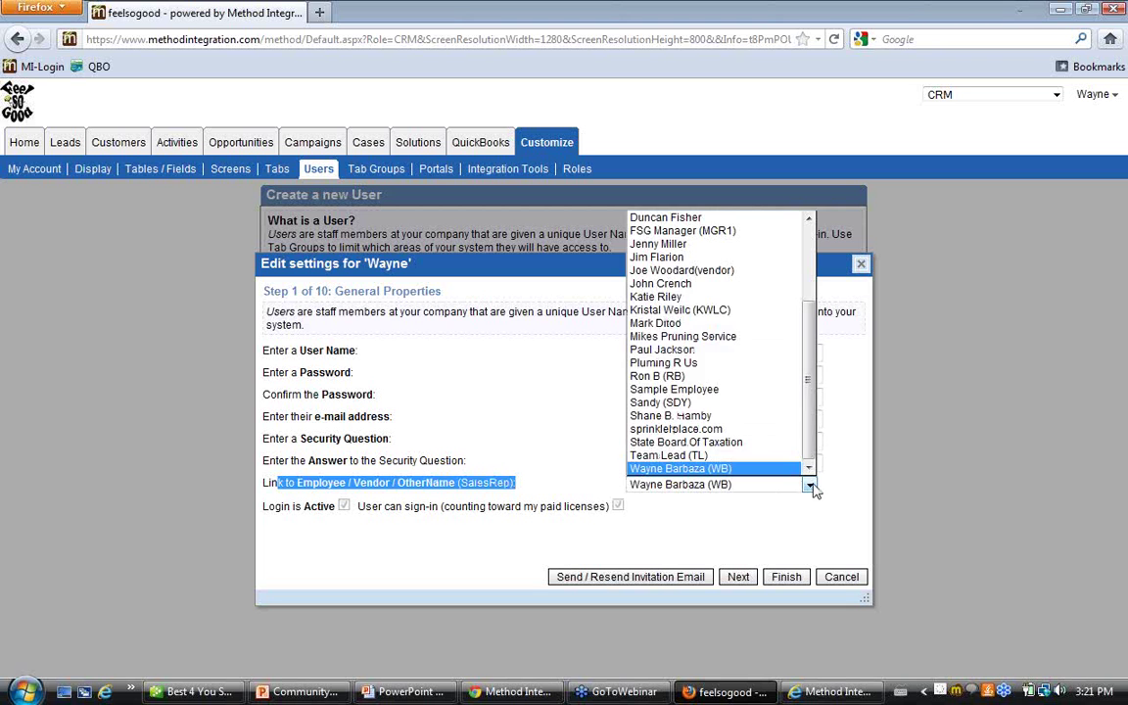
left_click_drag(811, 420, 810, 298)
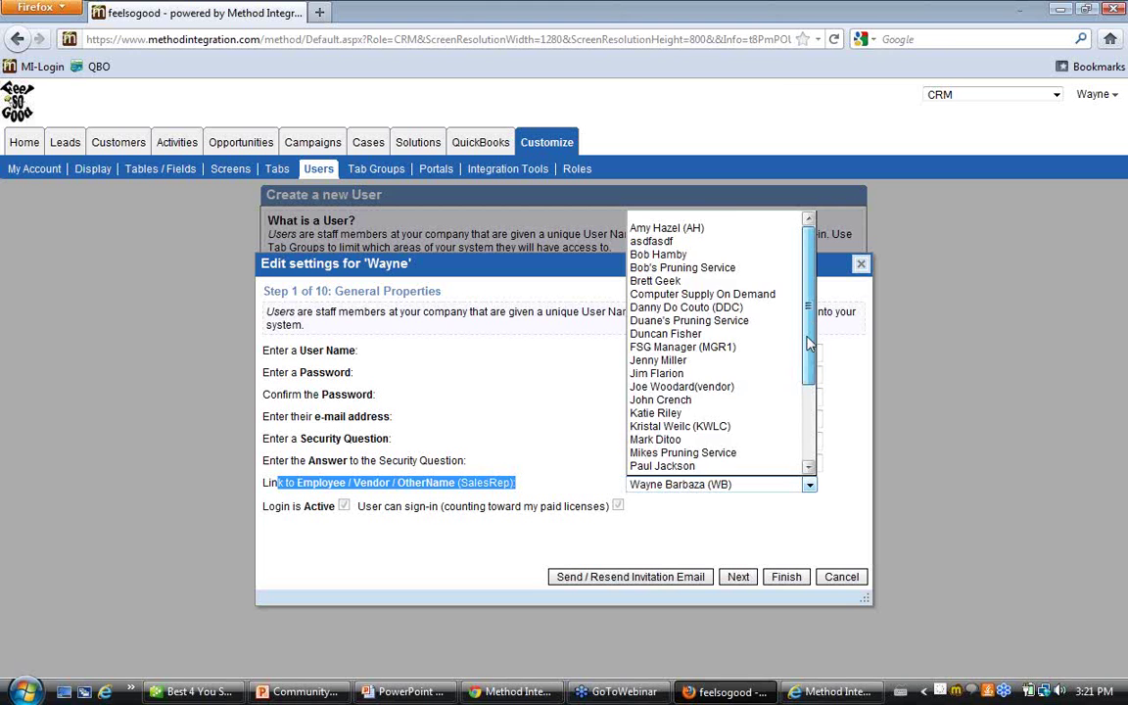
scroll(798, 389, "down", 3)
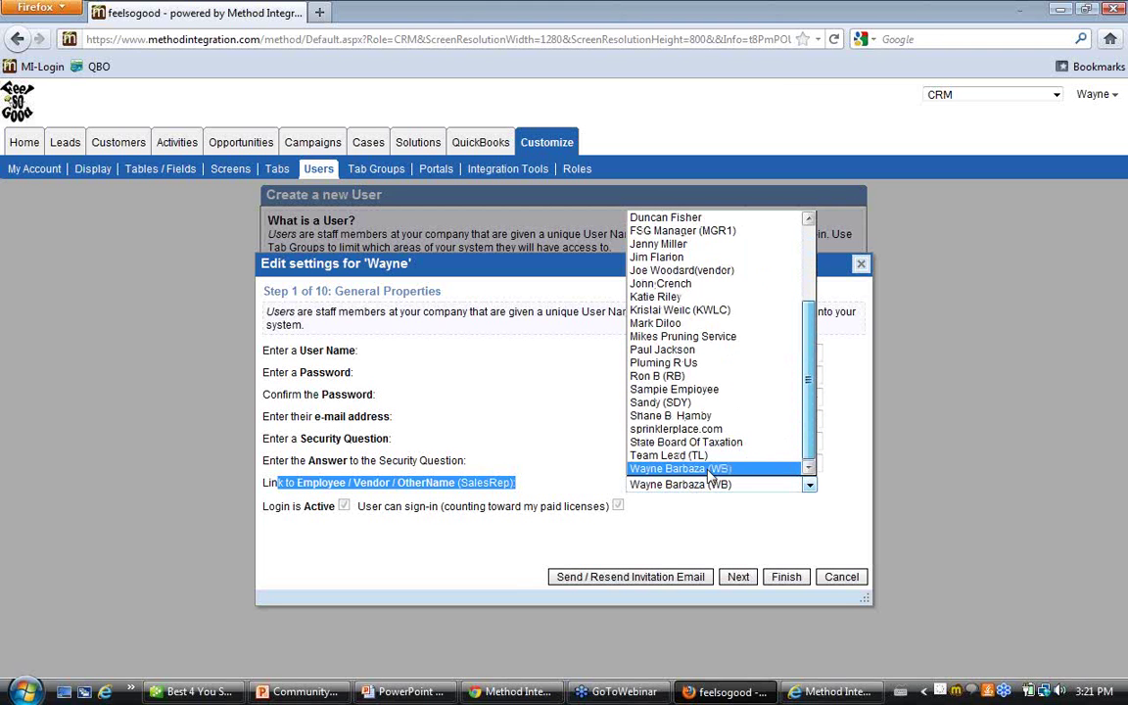
left_click(697, 469)
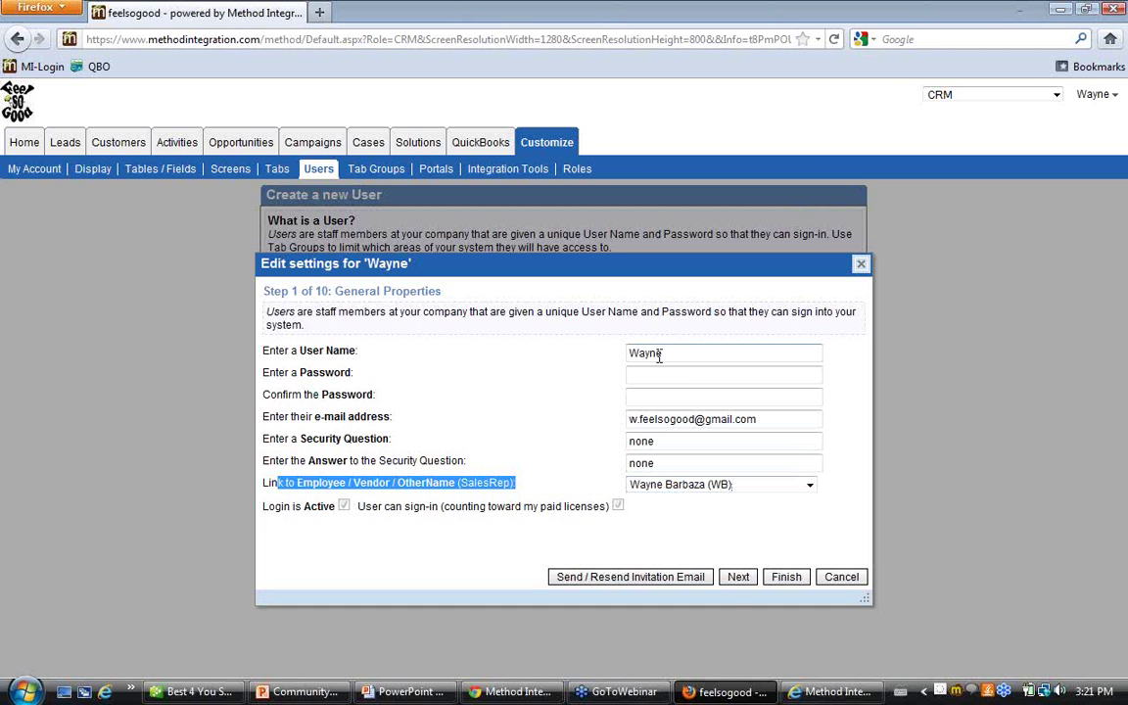
Advance the admin's settings wizard forward again to Step 6, Access to Shared Records
left_click(739, 578)
left_click(739, 578)
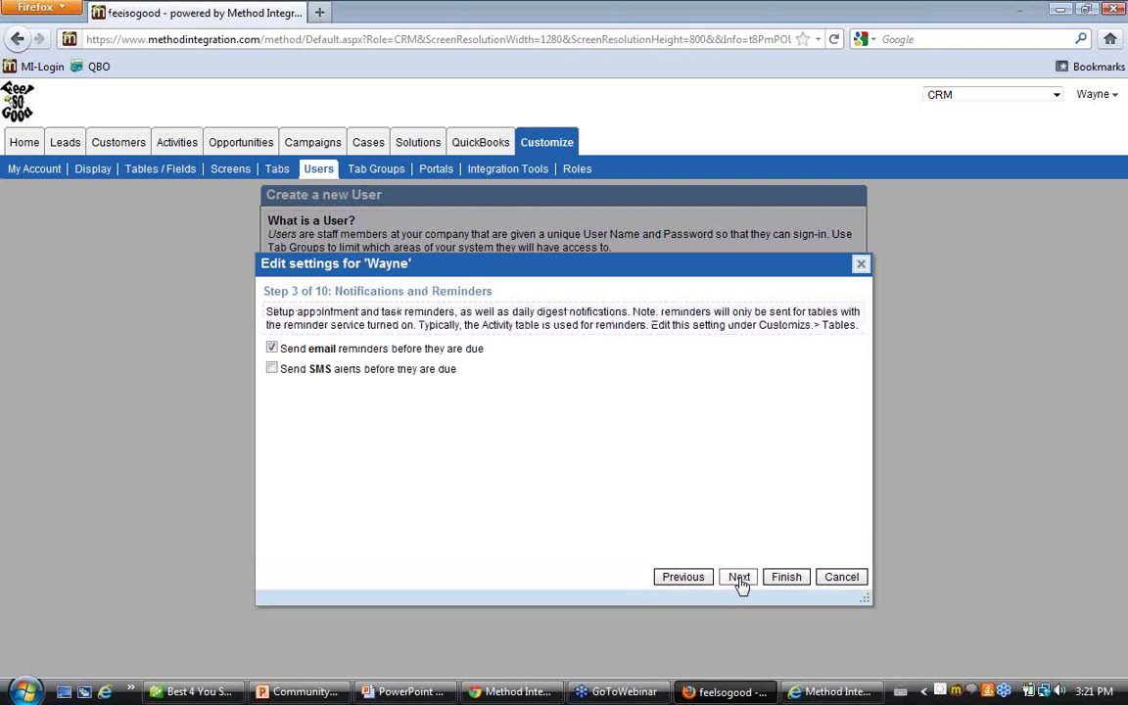
left_click(739, 577)
left_click(738, 578)
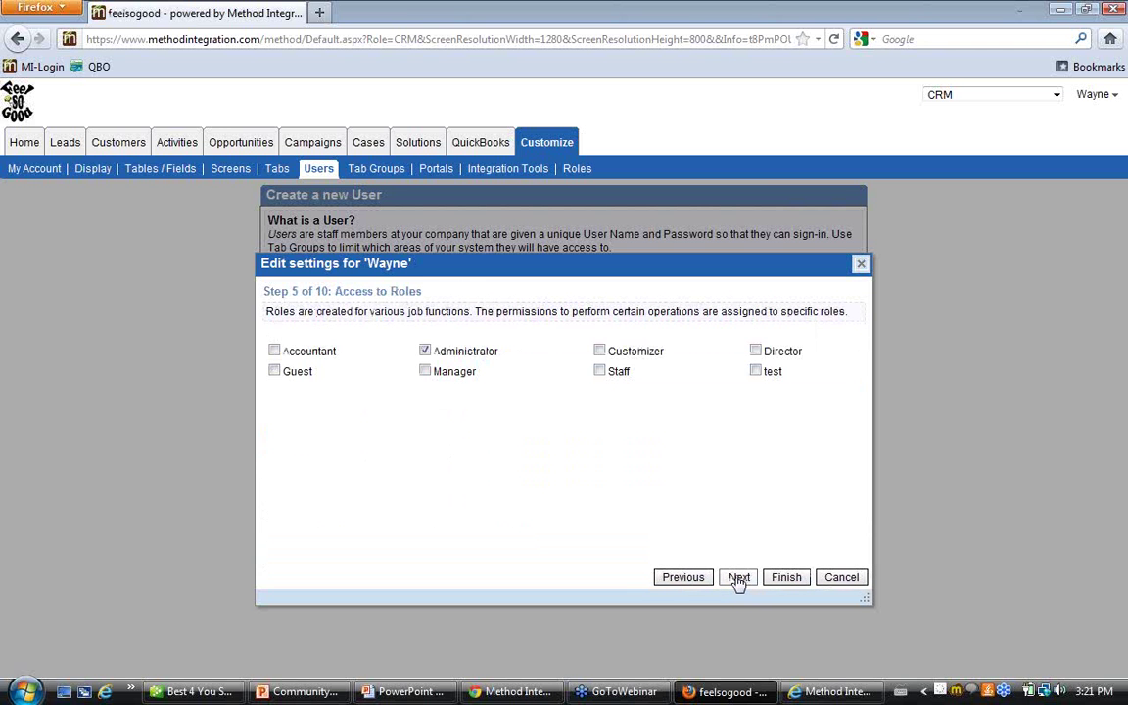
left_click(738, 577)
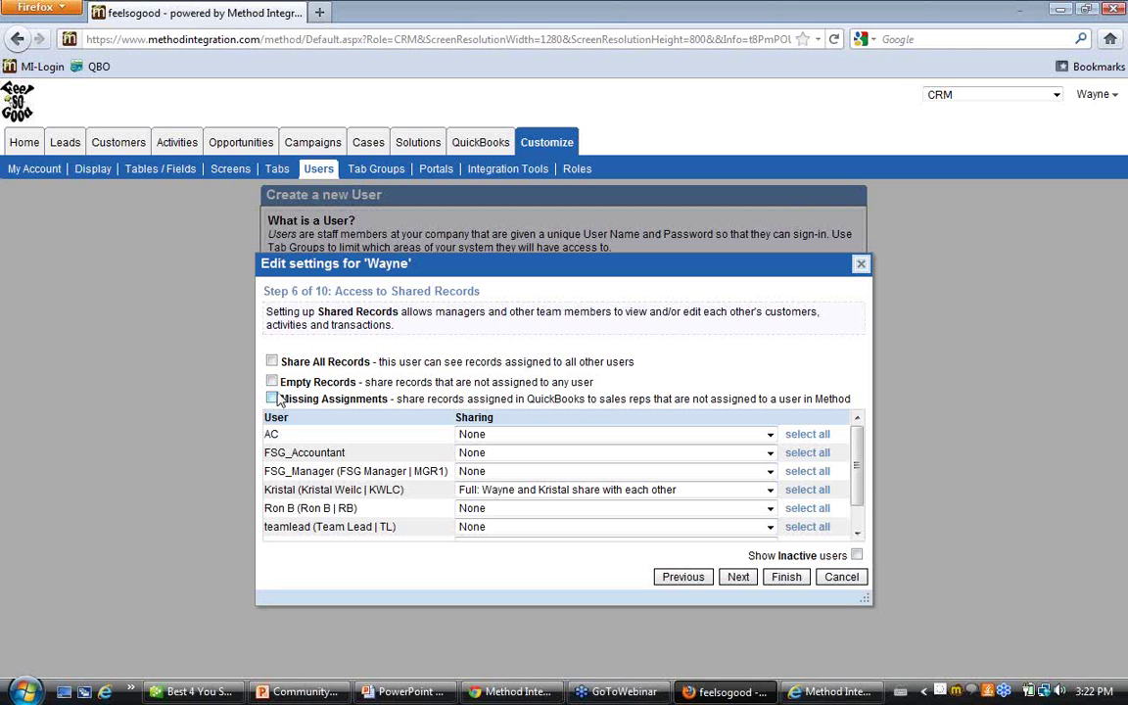
Try each Sharing option for the KWLC row, restore Full sharing, and finish the wizard
left_click(771, 493)
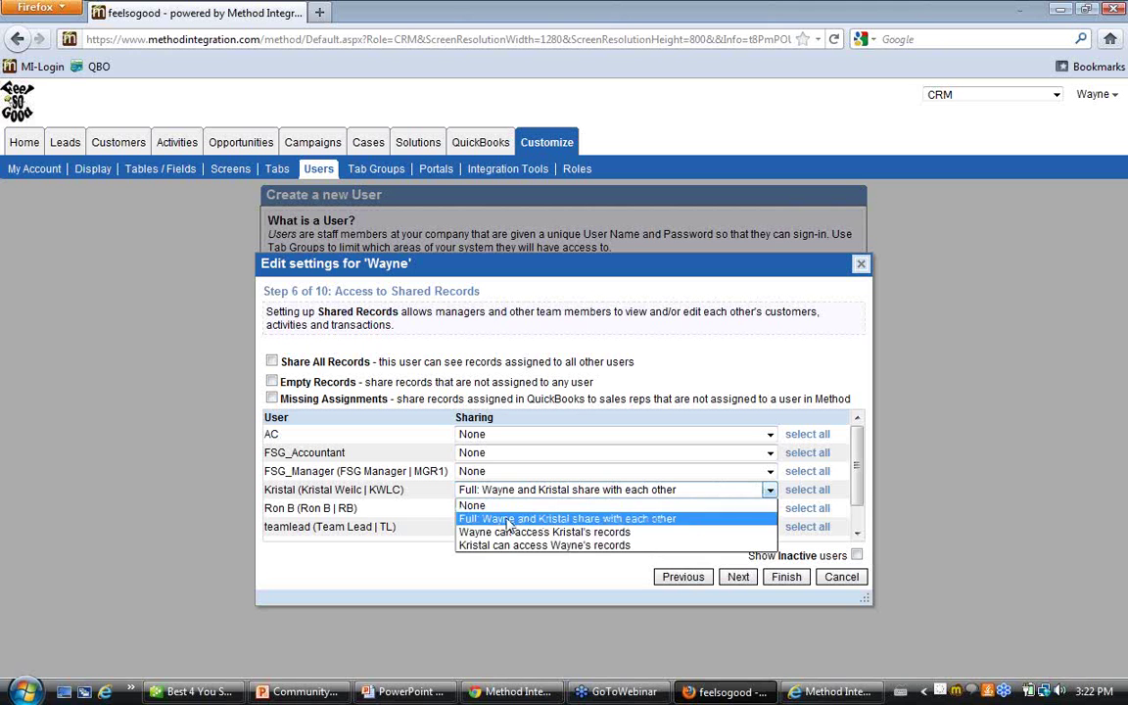
left_click(508, 519)
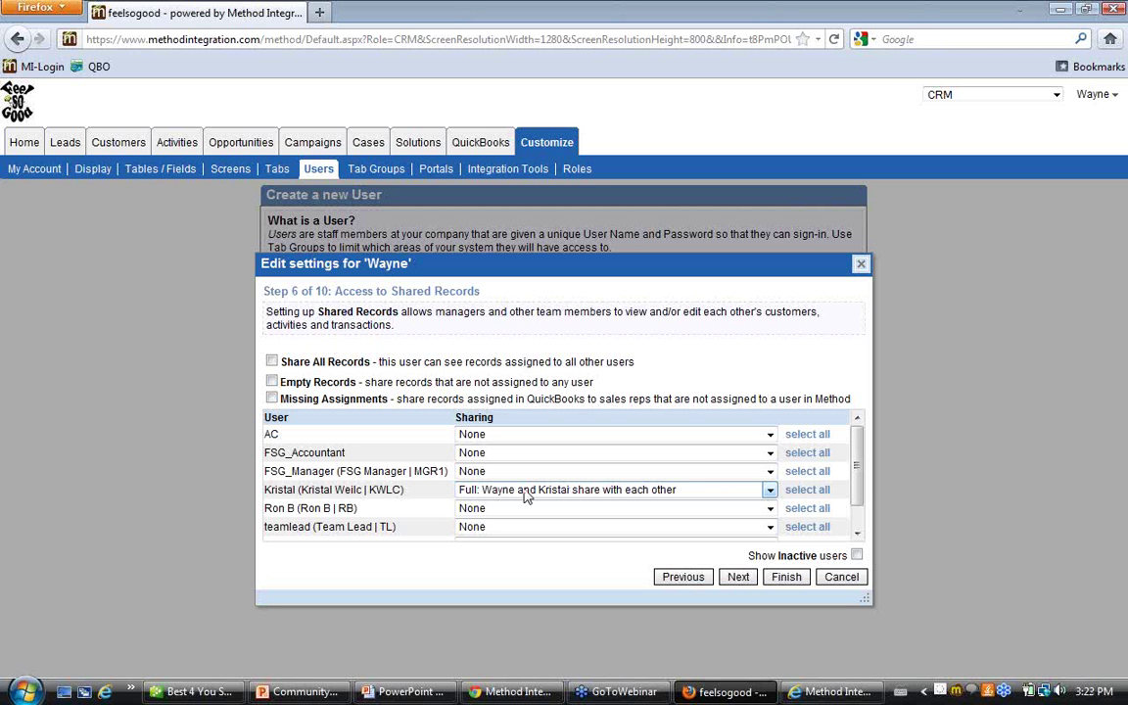
left_click(770, 491)
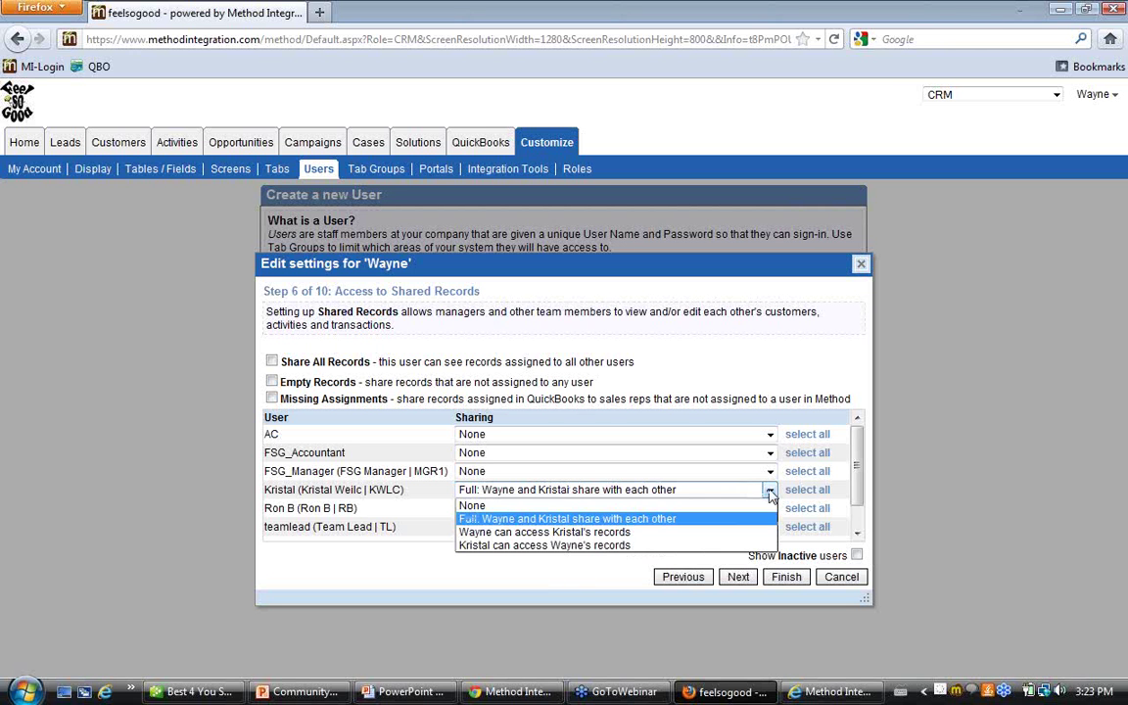
left_click(550, 533)
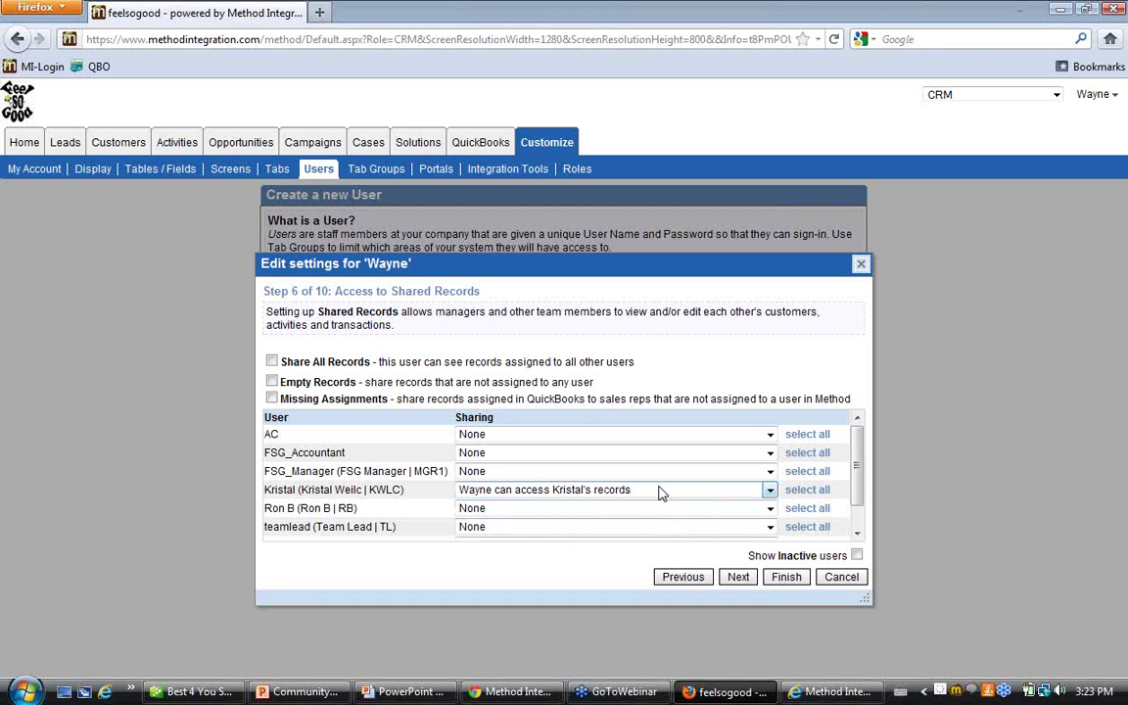
left_click(744, 491)
left_click(638, 546)
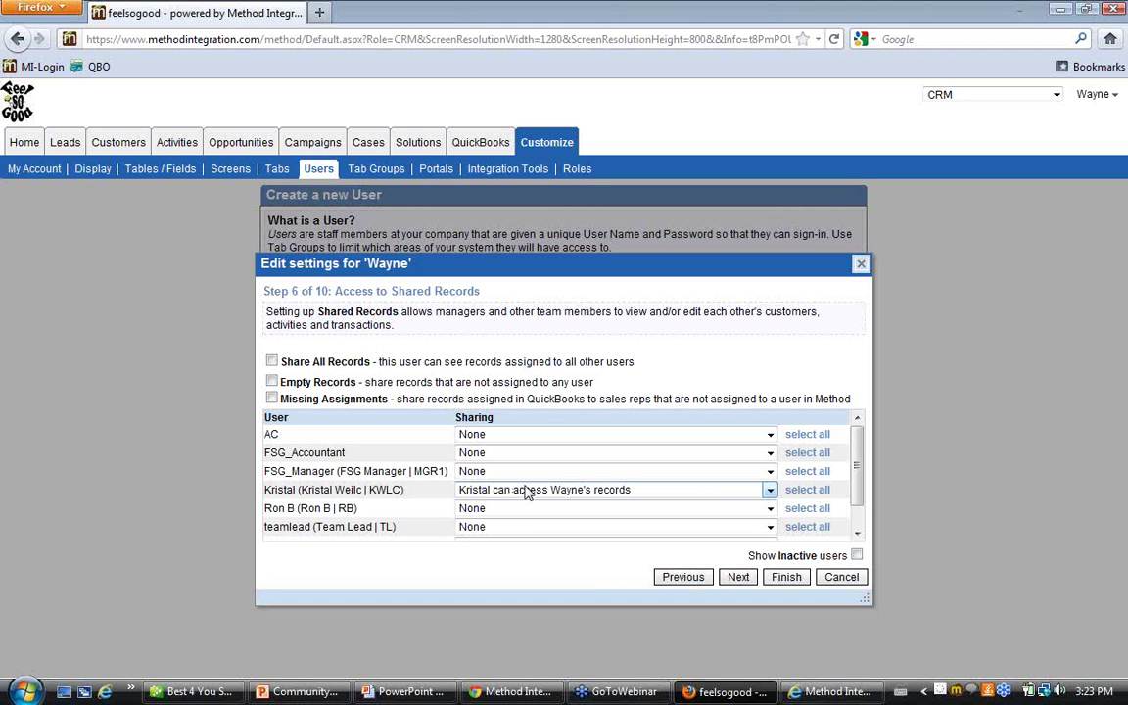
left_click(770, 491)
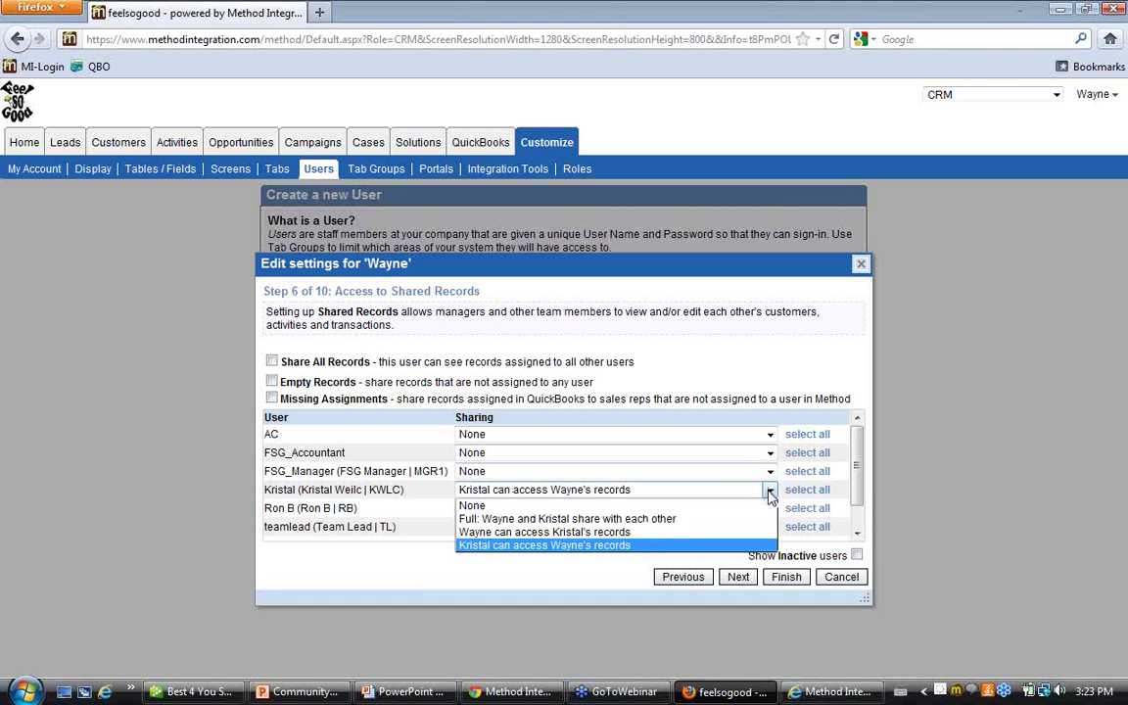
left_click(711, 520)
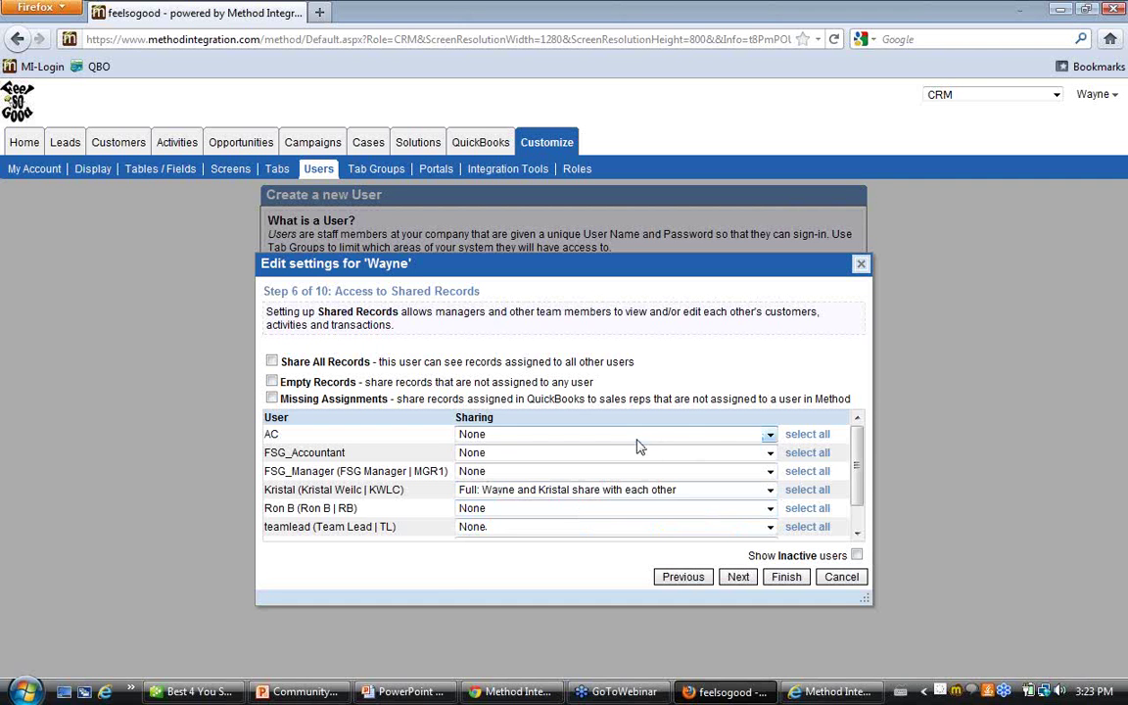
left_click(789, 578)
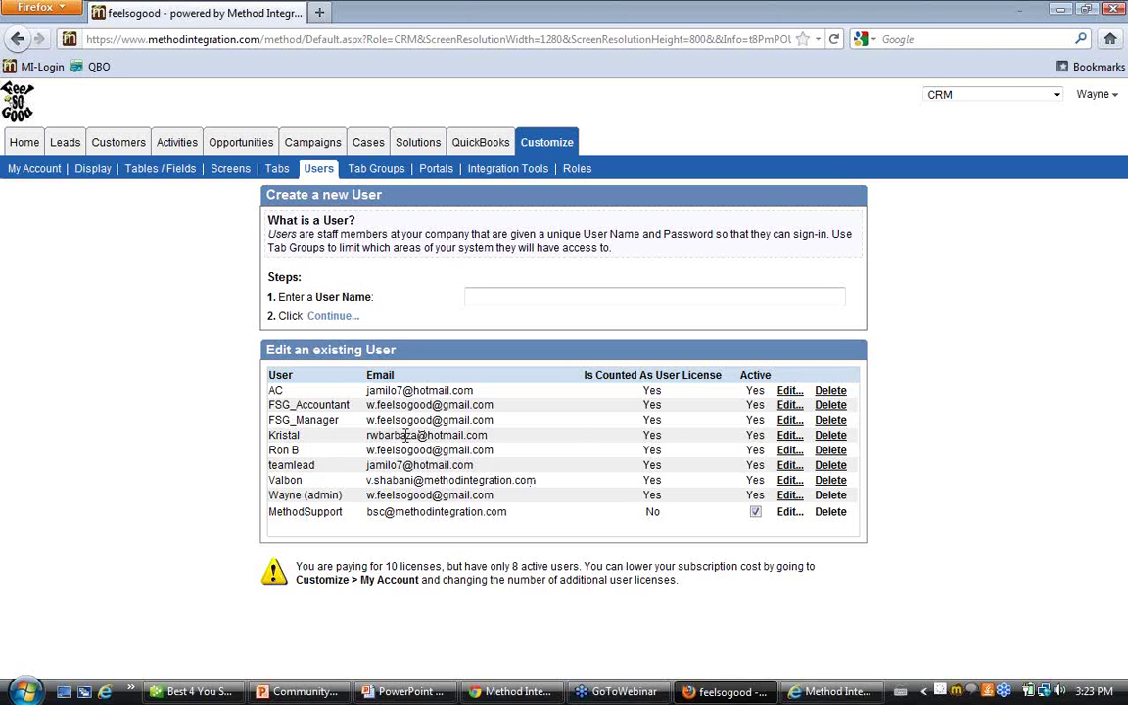
Edit the KWLC user, advance to Access to Shared Records, and uncheck Share All Records
left_click(785, 438)
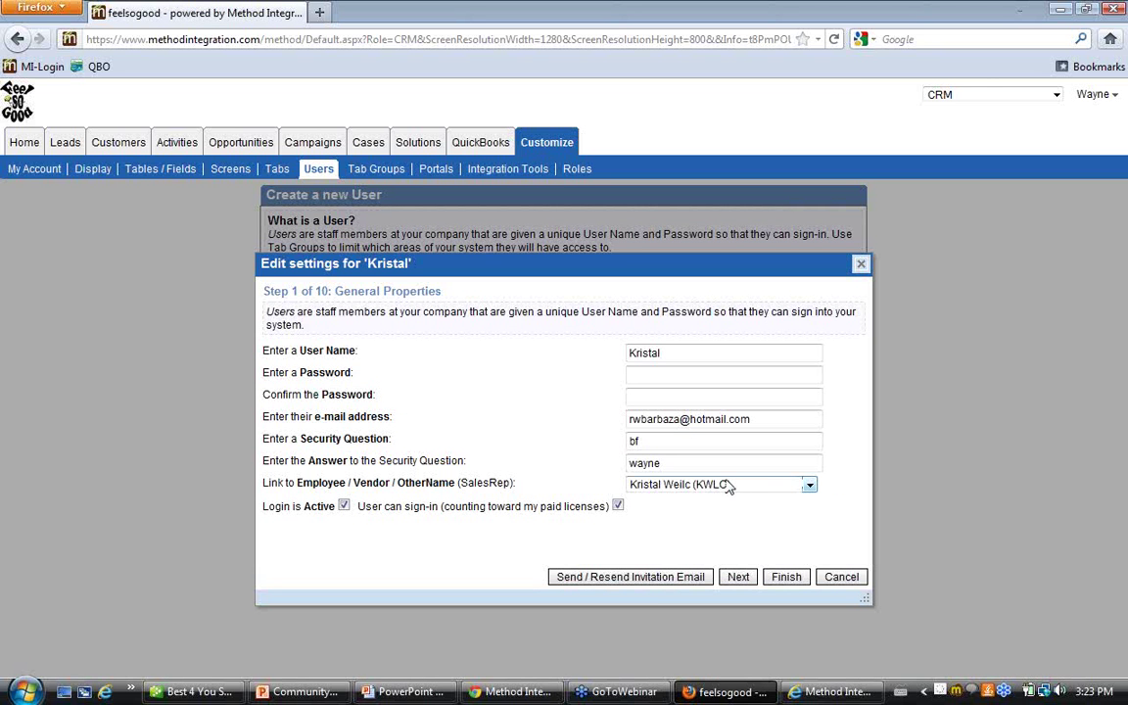
left_click(737, 580)
left_click(737, 579)
left_click(737, 578)
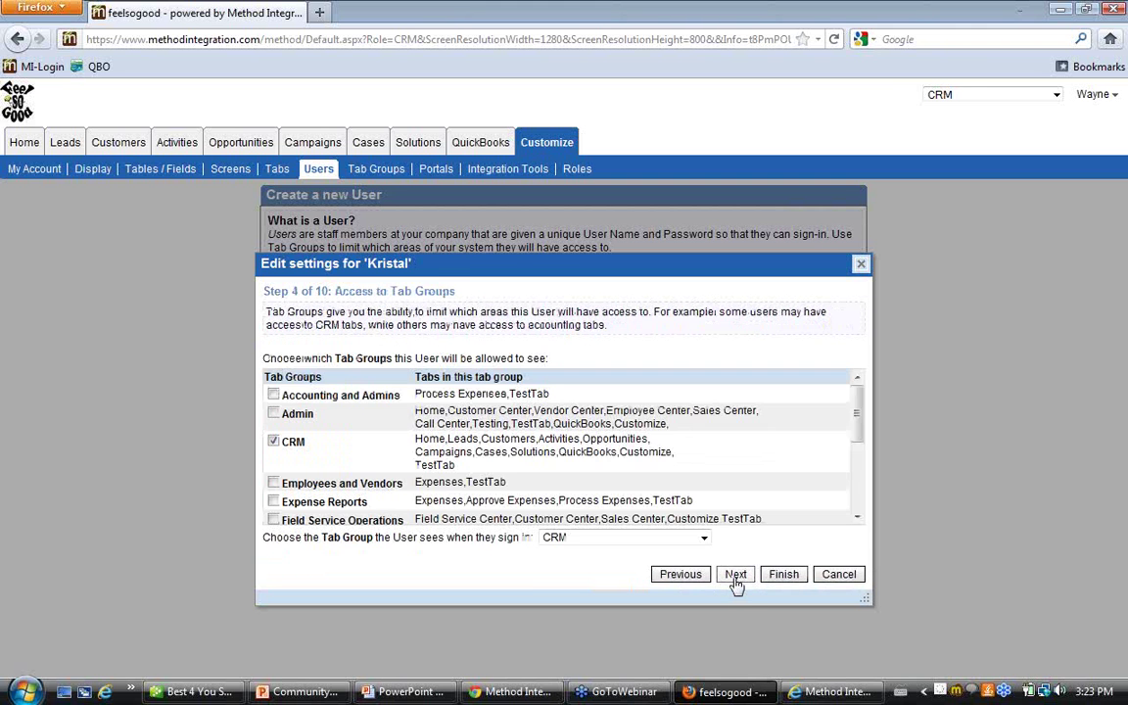
left_click(736, 576)
left_click(737, 577)
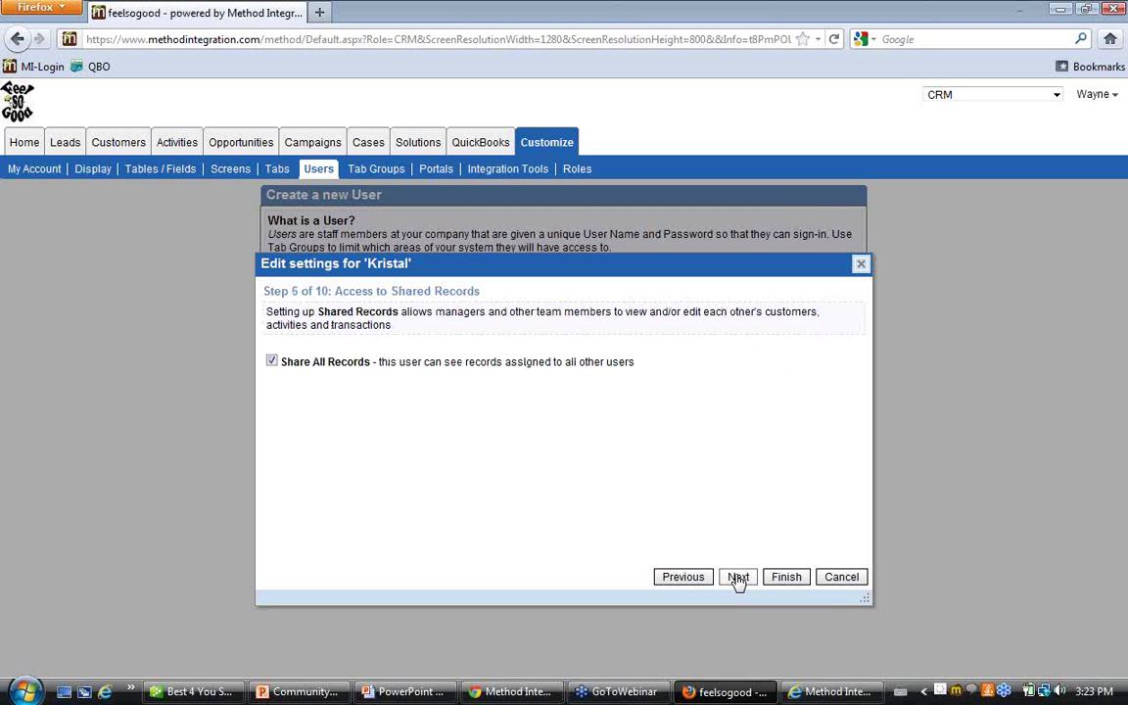
left_click(273, 361)
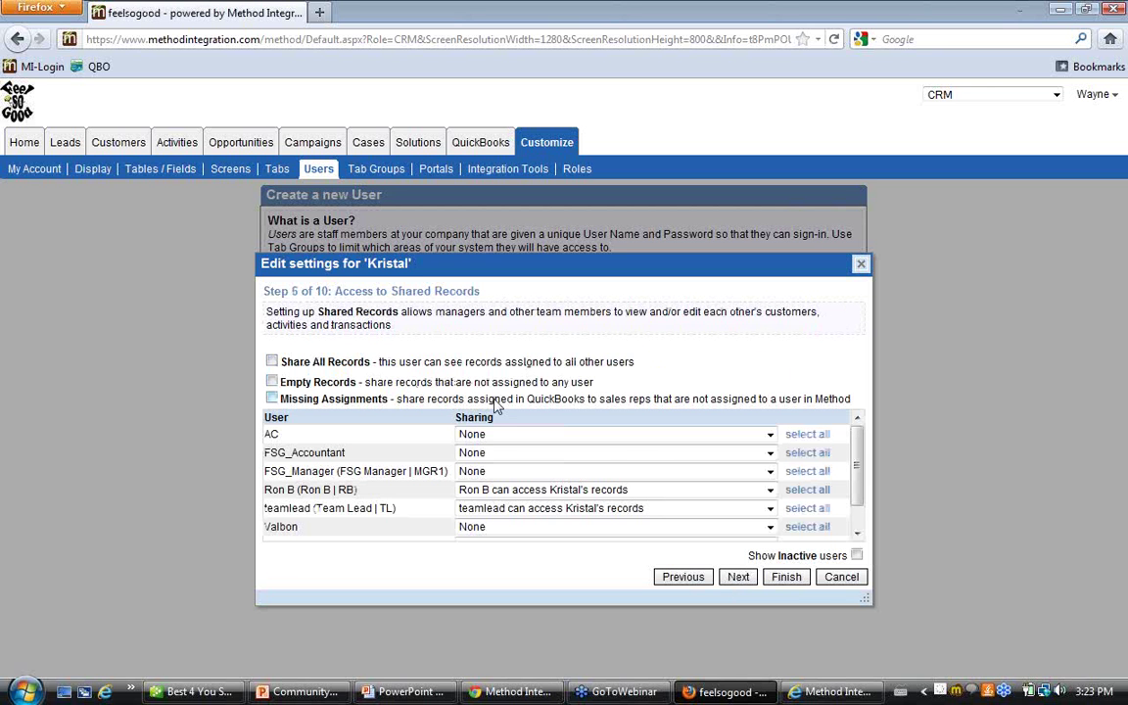
scroll(511, 441, "down", 1)
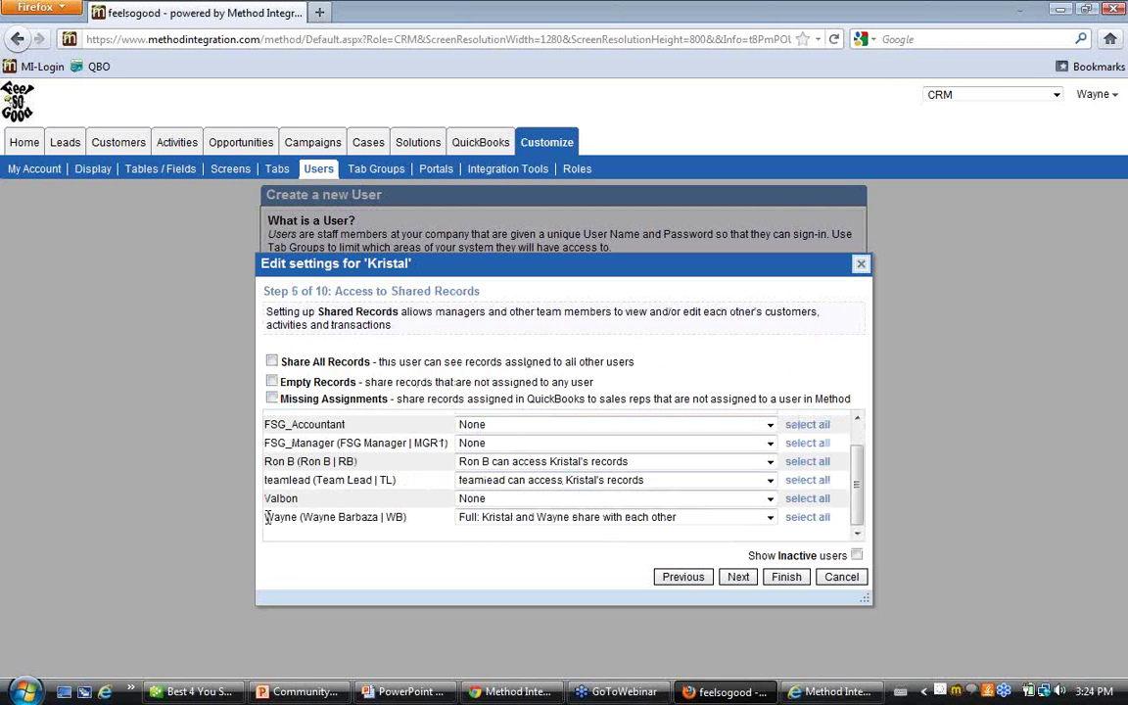
left_click_drag(265, 517, 413, 518)
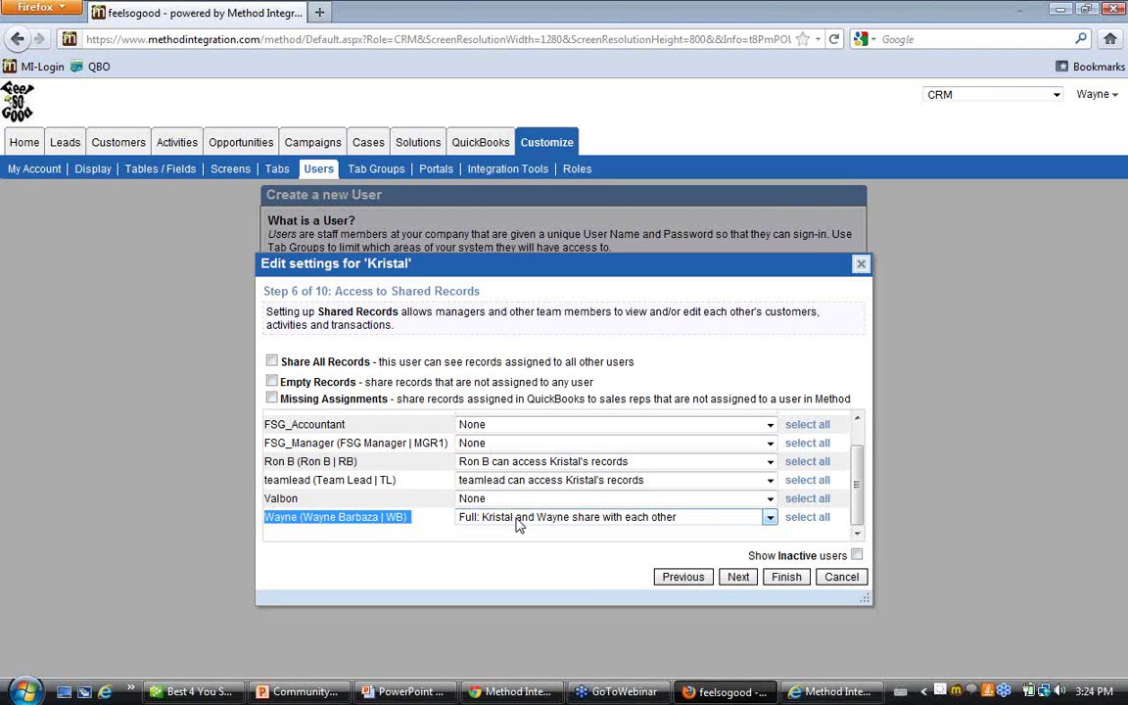
left_click(438, 523)
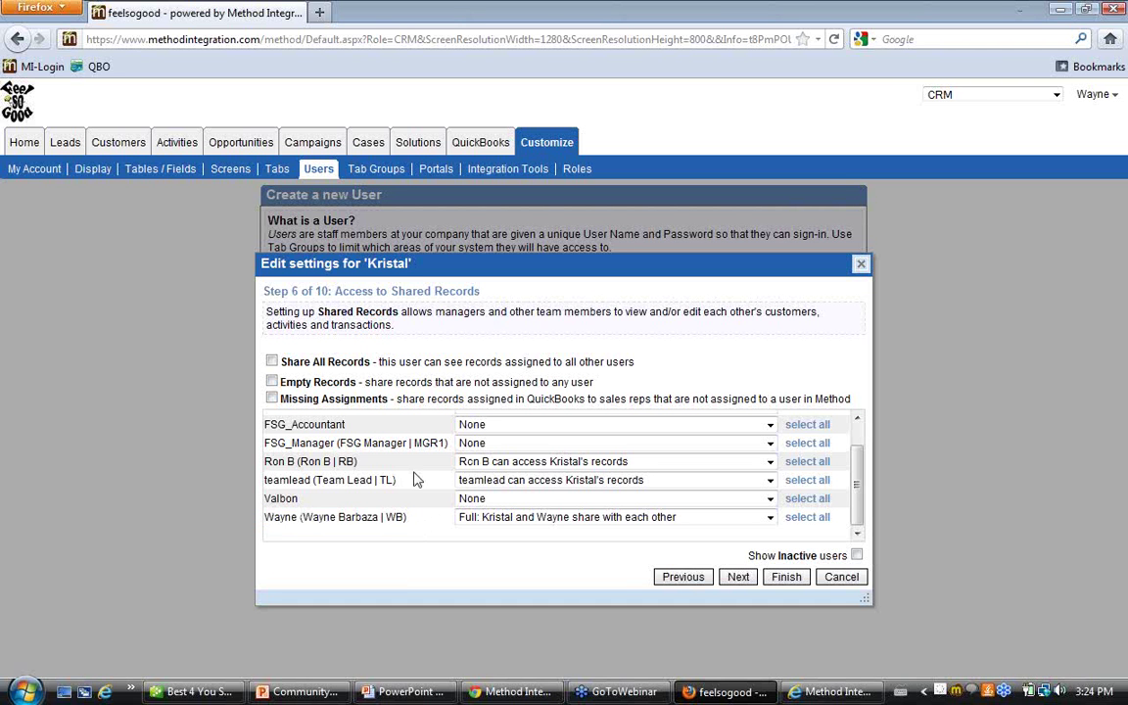
Keep teamlead and the other colleague able to access the KWLC user's records
left_click(771, 482)
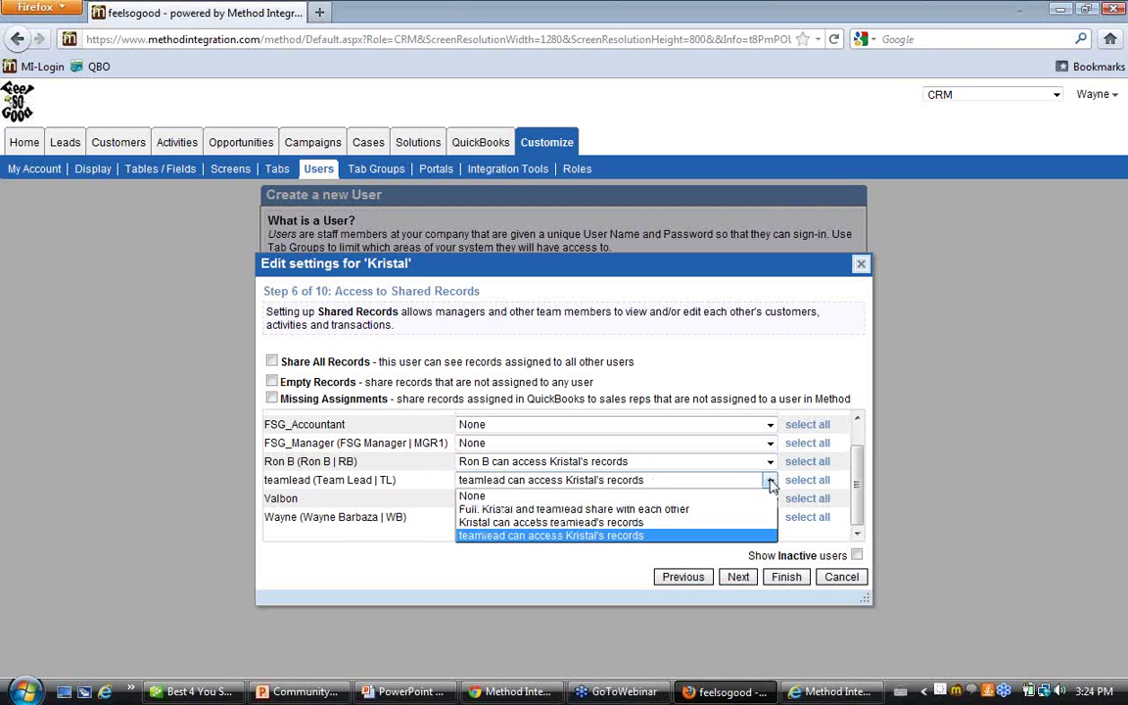
left_click(563, 536)
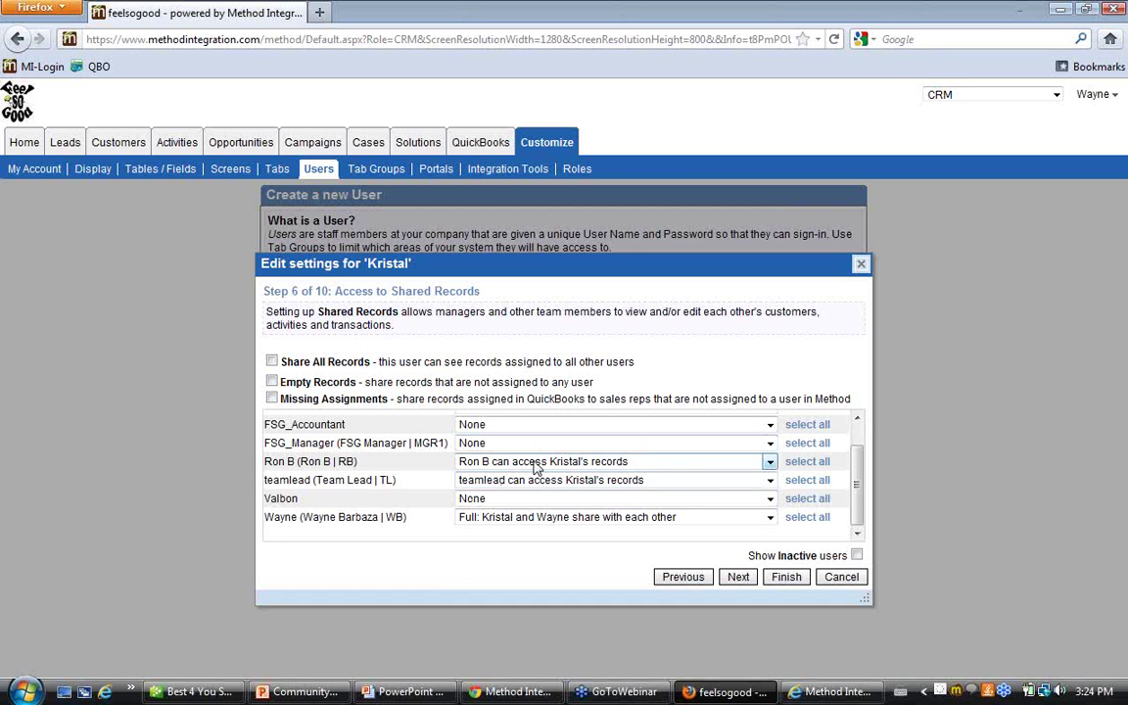
left_click(770, 464)
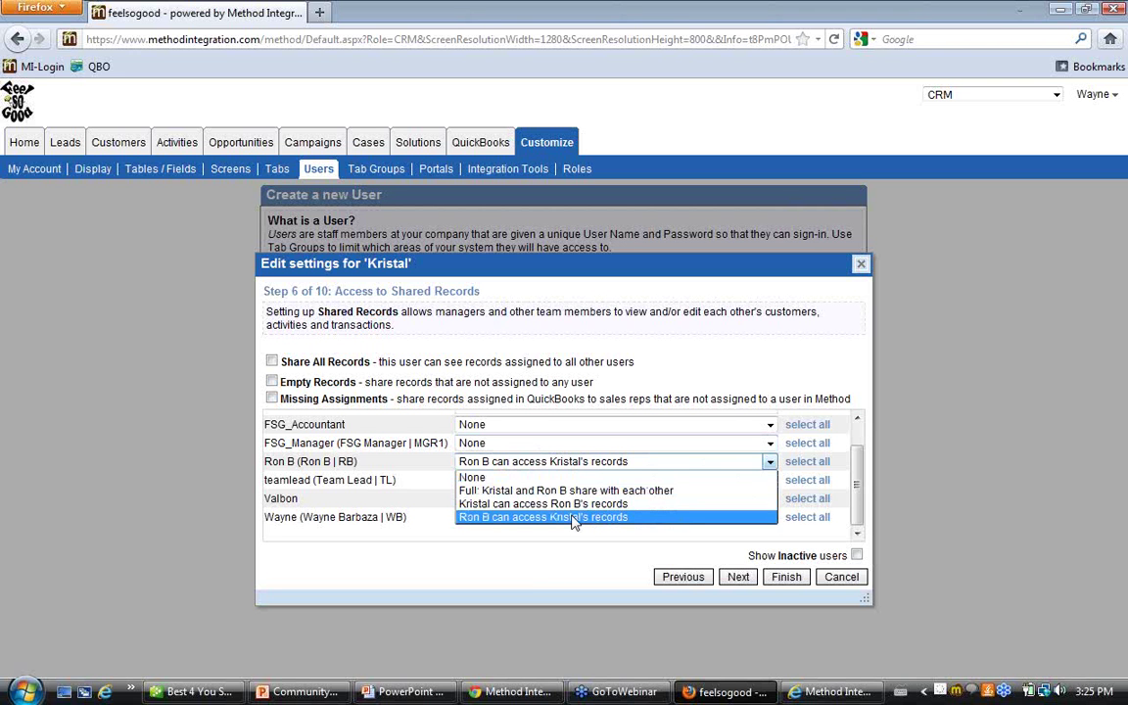
left_click(575, 517)
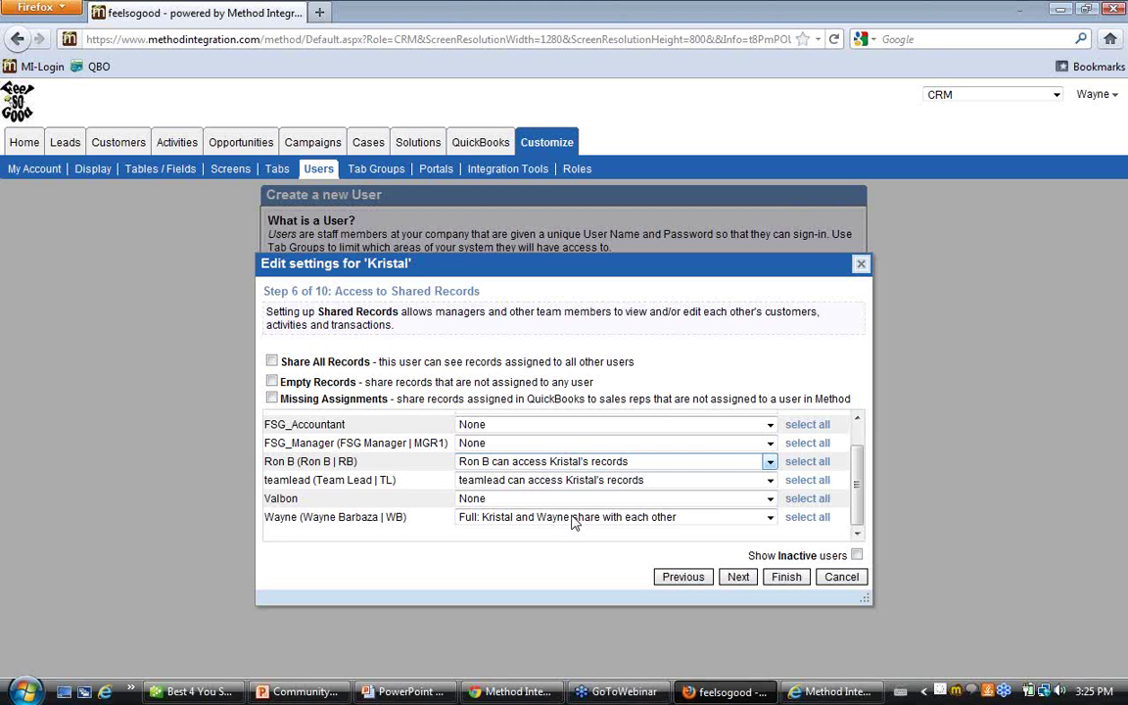
Save the KWLC user's settings and switch to the Method login page in Chrome
left_click(787, 576)
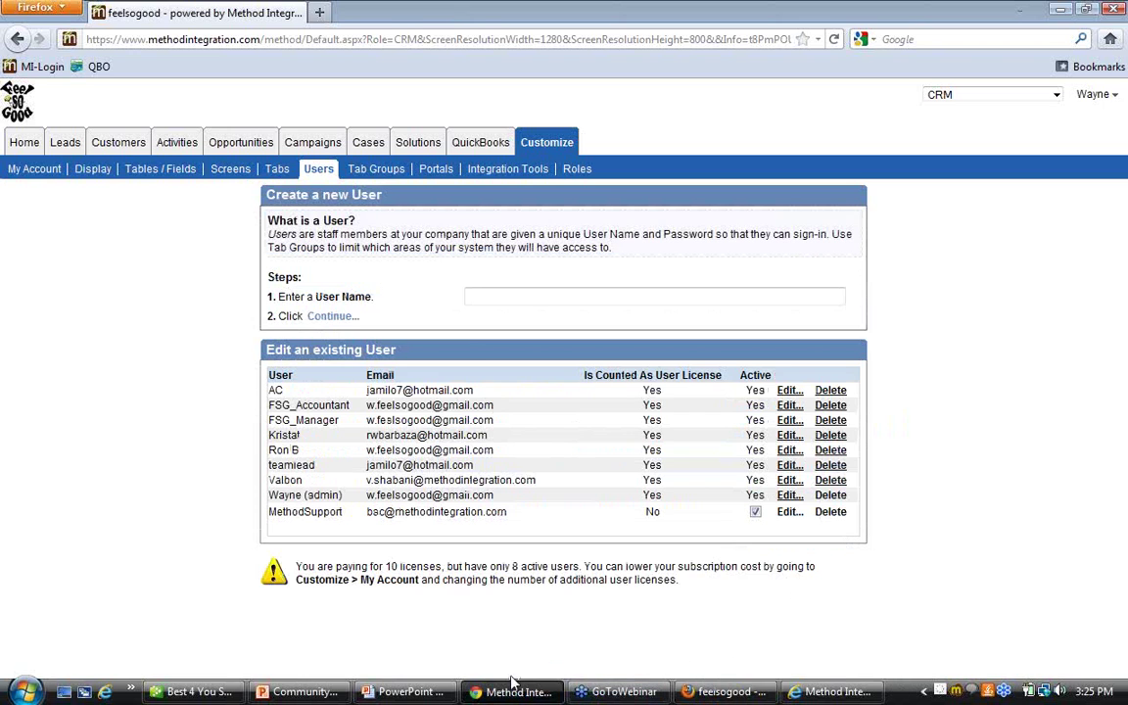
left_click(511, 692)
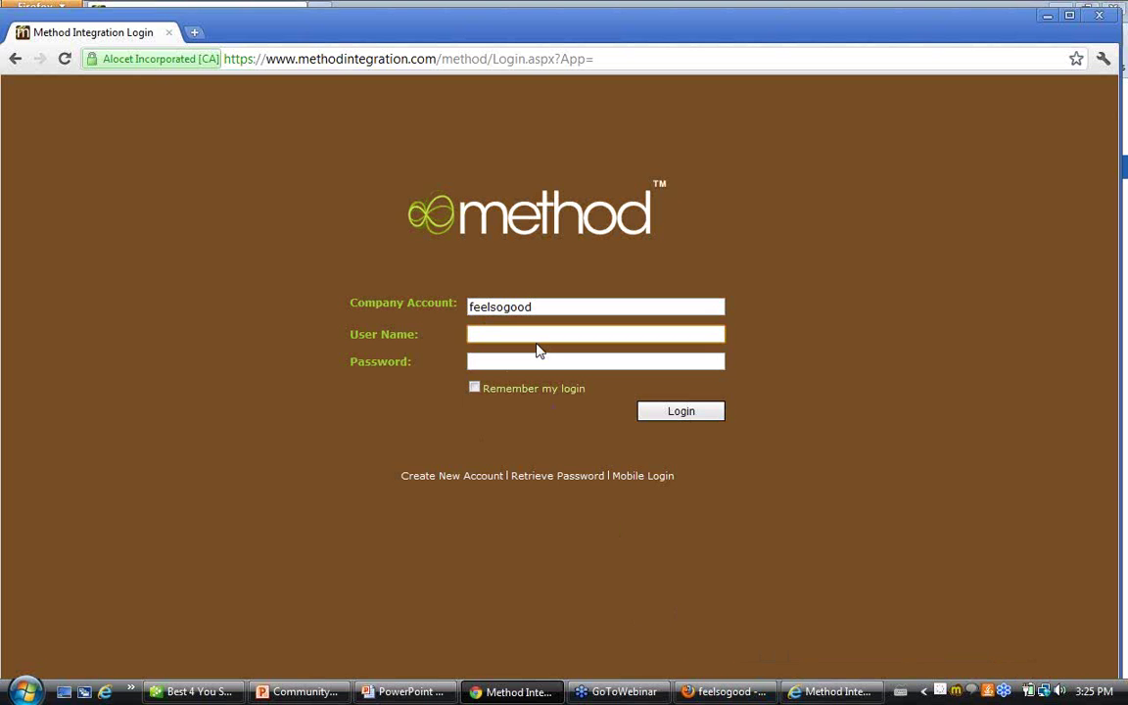
Log in to Method CRM with the KWLC user's user name and password
type("kristal")
key("Tab")
type("•••••••")
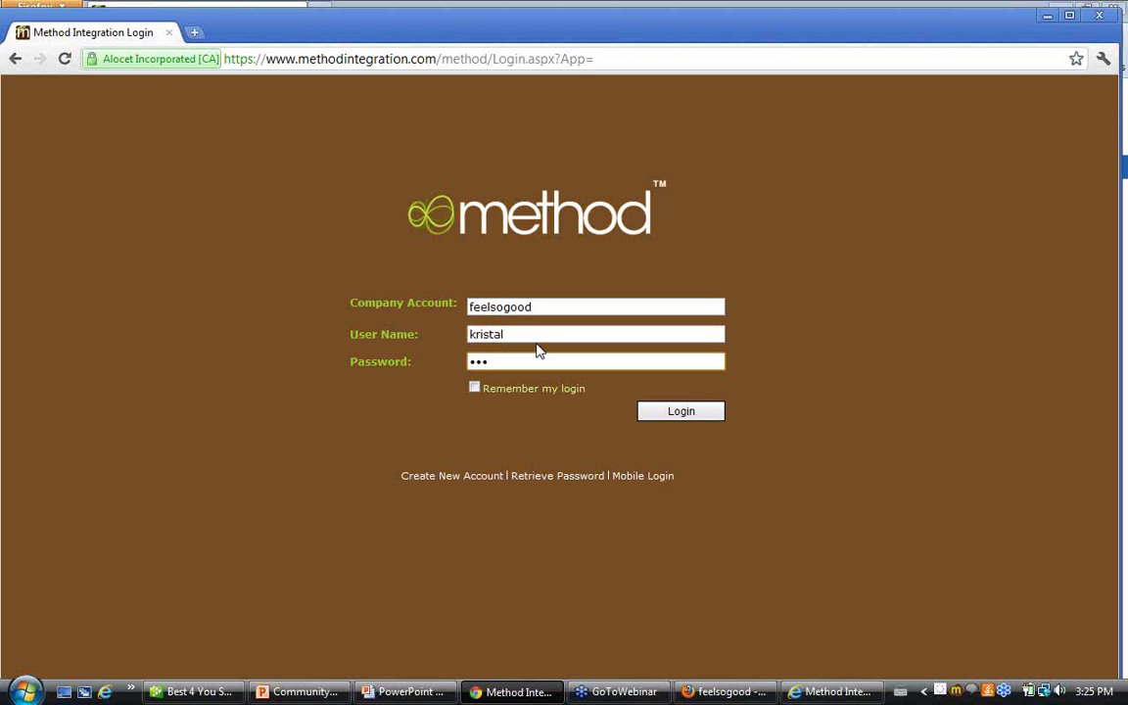
key("Return")
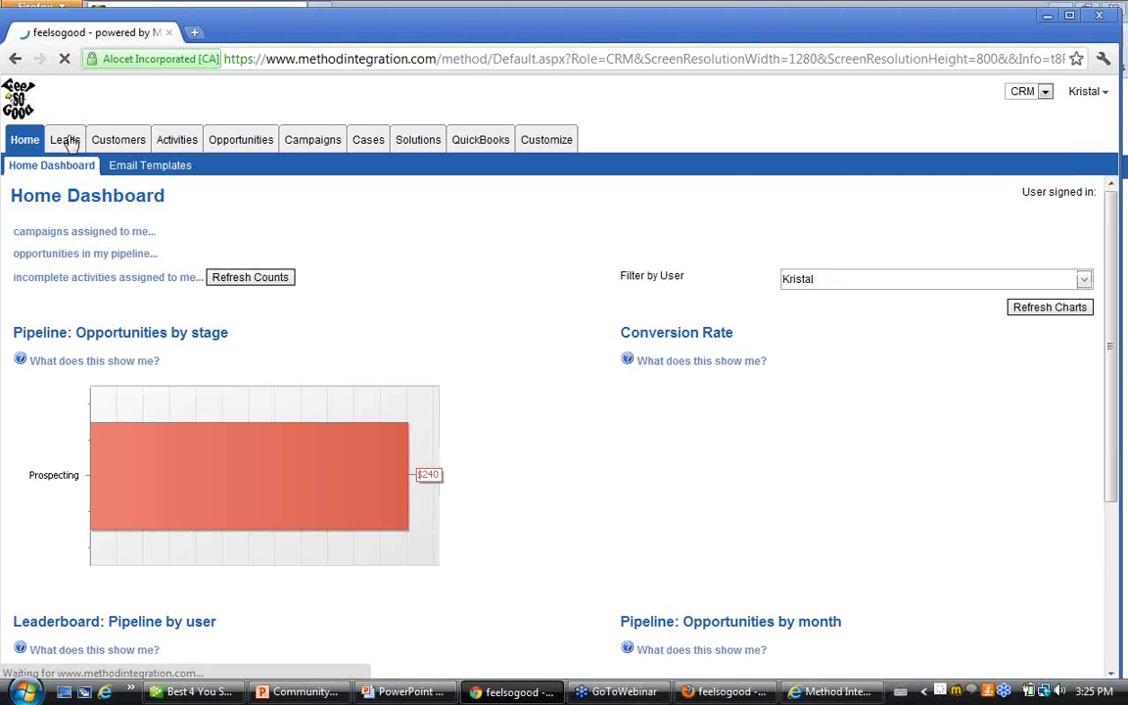
Review the leads list, confirming the shared WB and KWLC leads, expanded to all 12
left_click(67, 142)
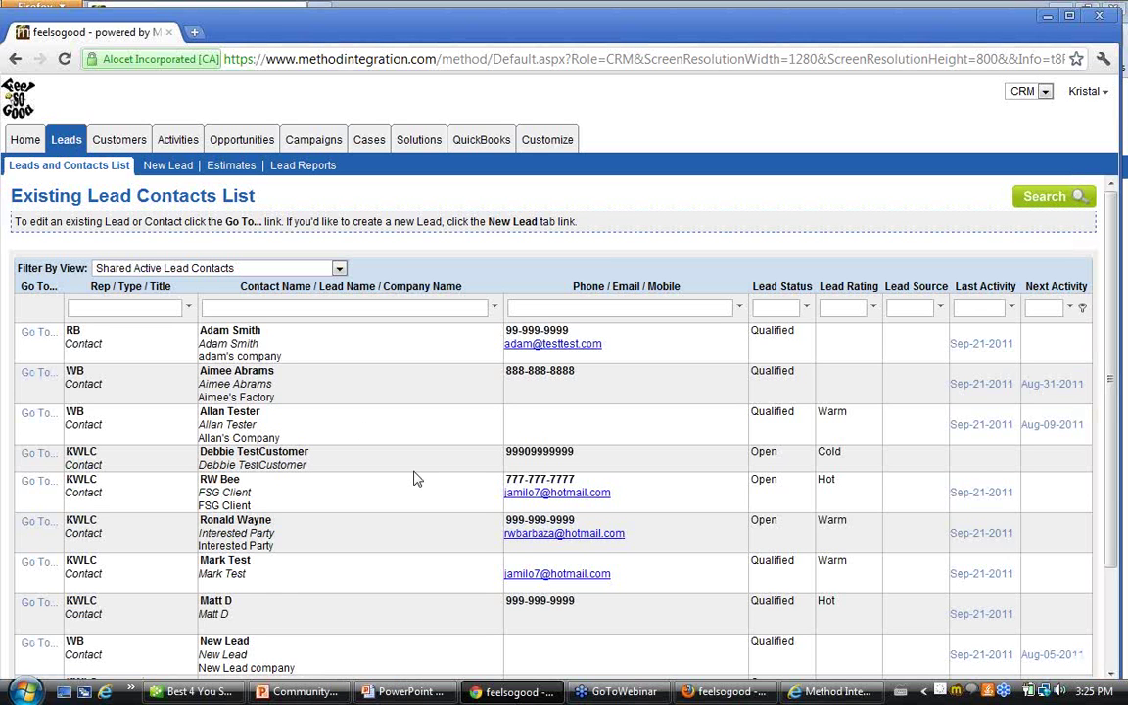
scroll(413, 478, "down", 3)
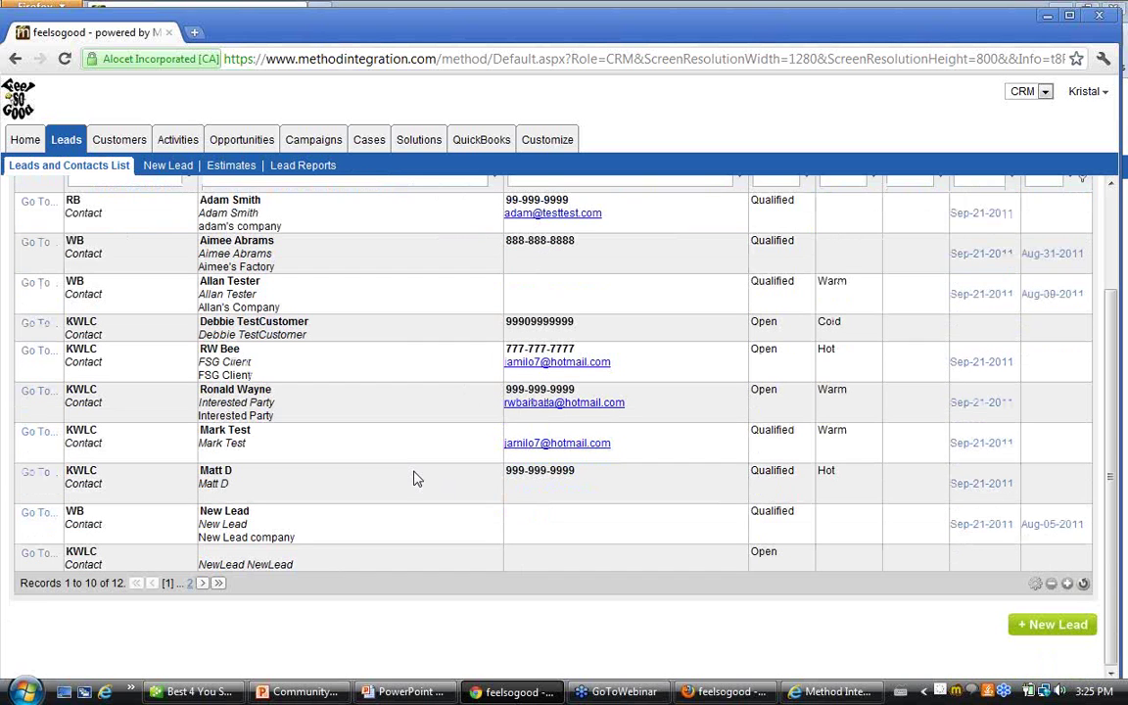
left_click(1084, 585)
scroll(323, 397, "up", 3)
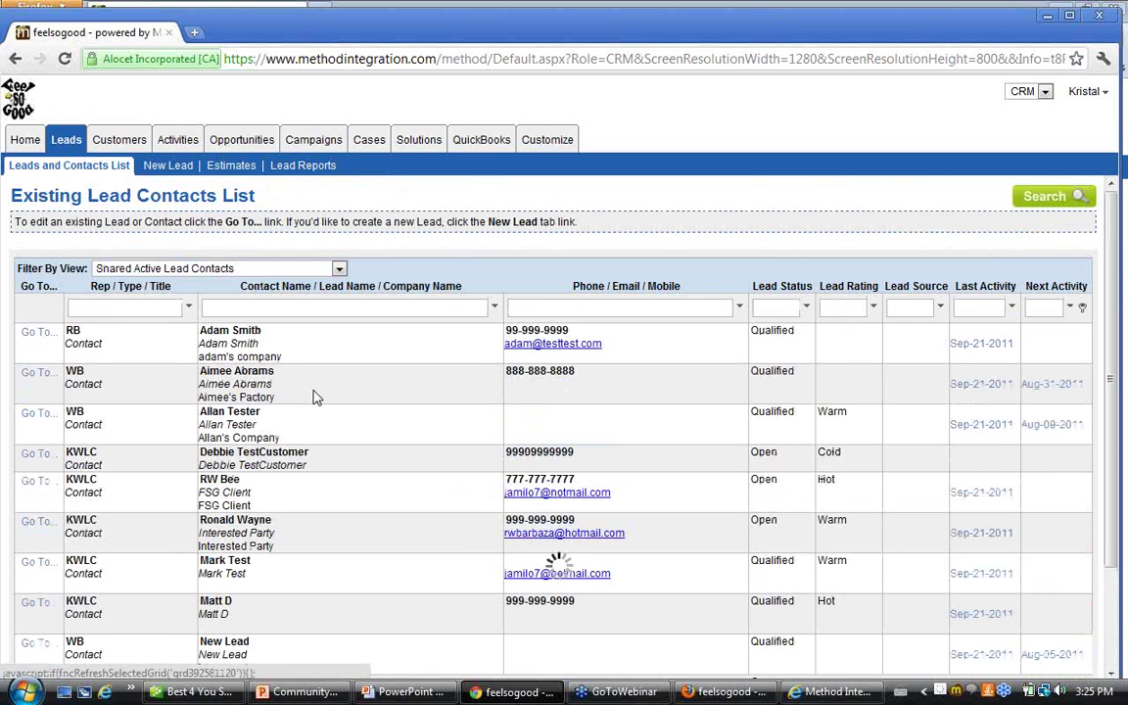
scroll(315, 396, "down", 2)
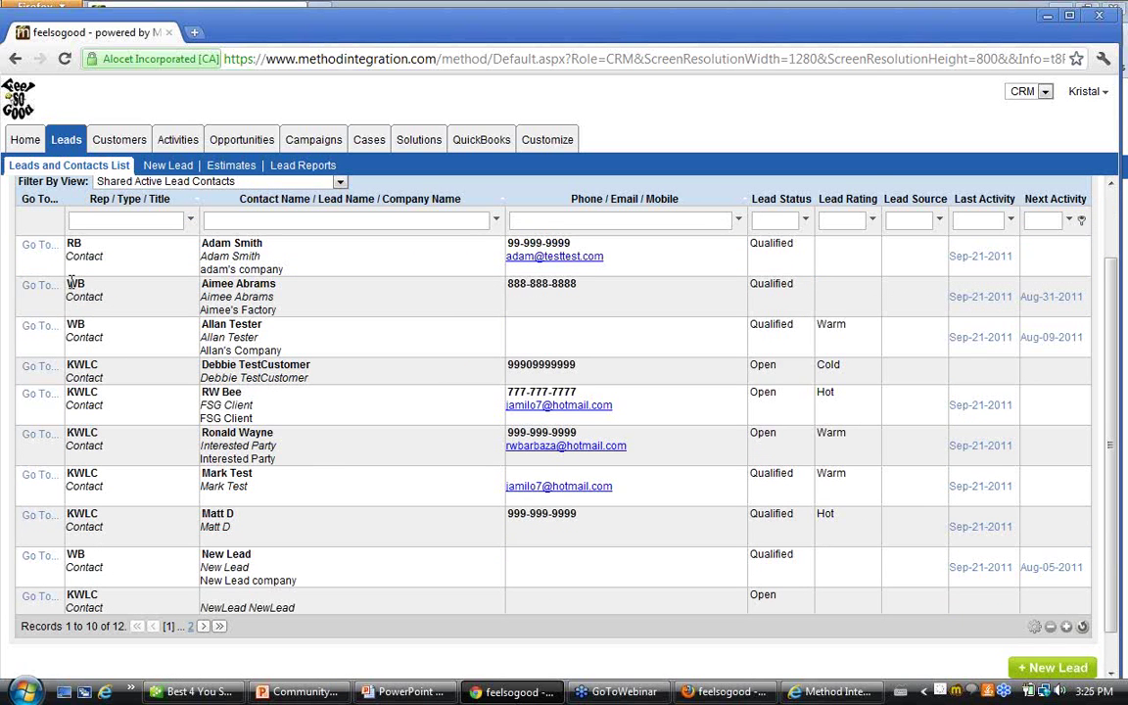
left_click_drag(67, 275, 102, 342)
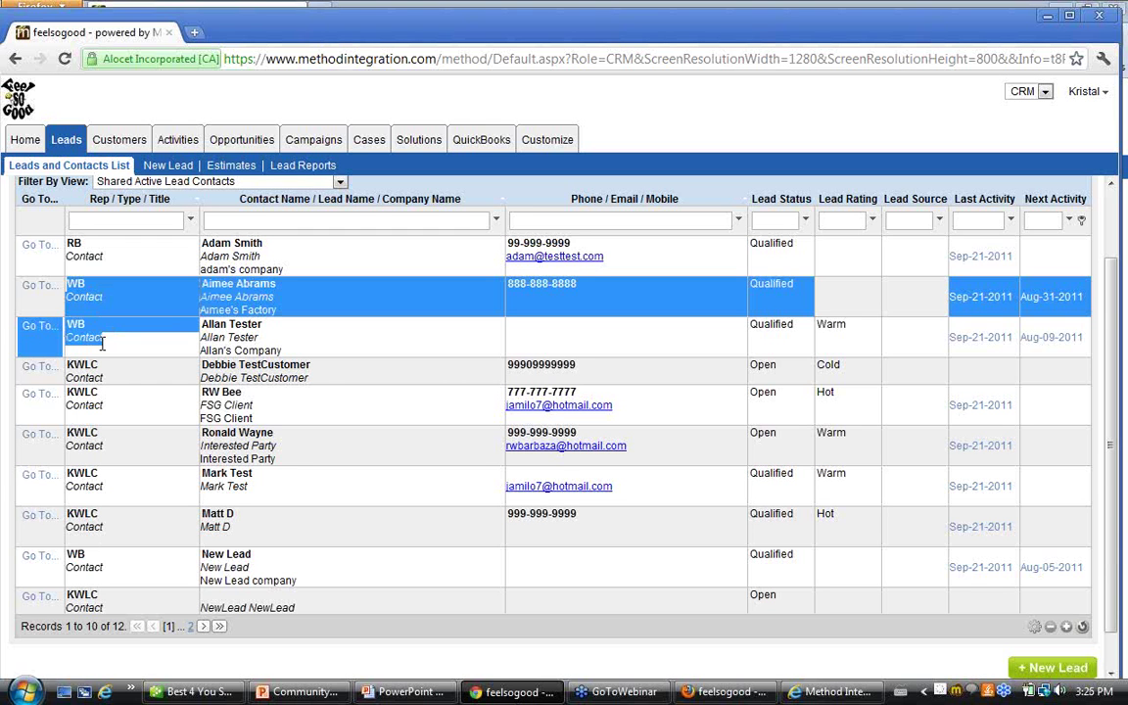
left_click_drag(102, 341, 119, 507)
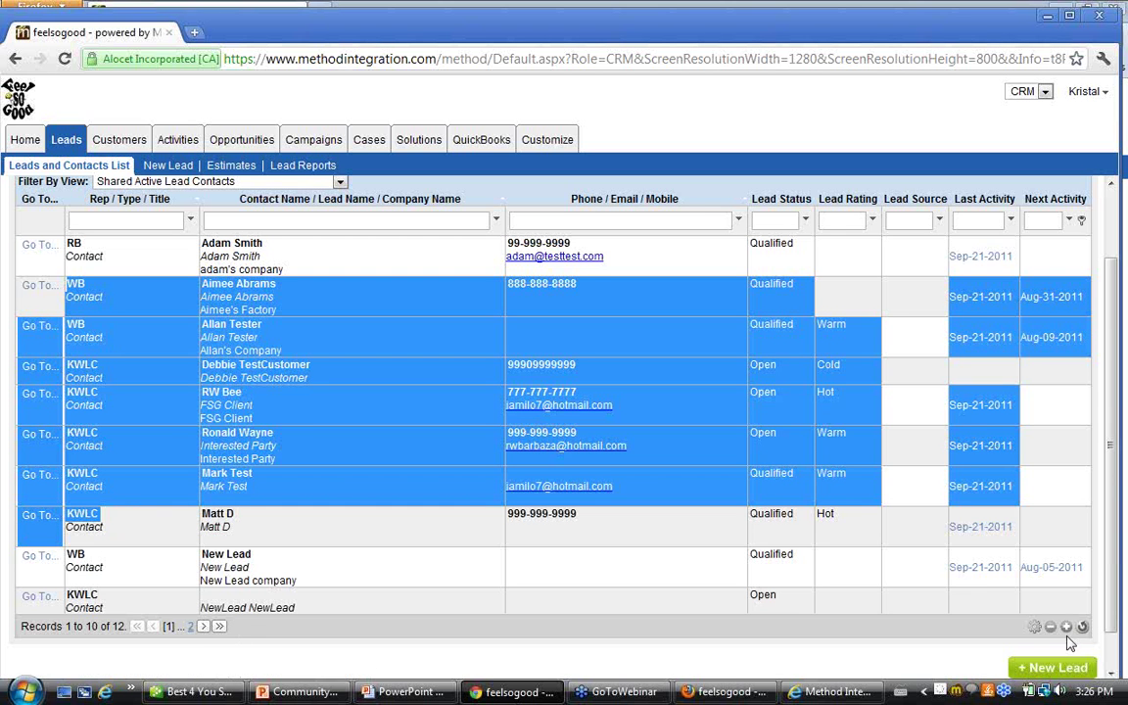
left_click(86, 431)
scroll(85, 431, "down", 3)
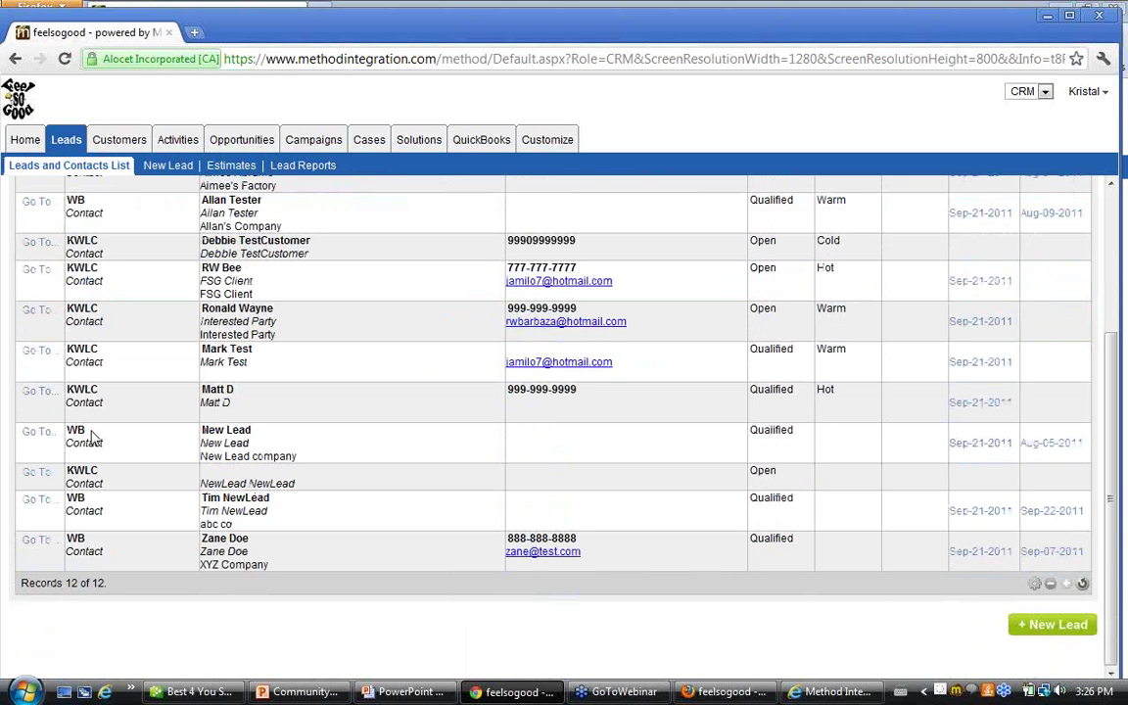
Sign out of the session and switch to the admin's Customize Users window
left_click(1084, 91)
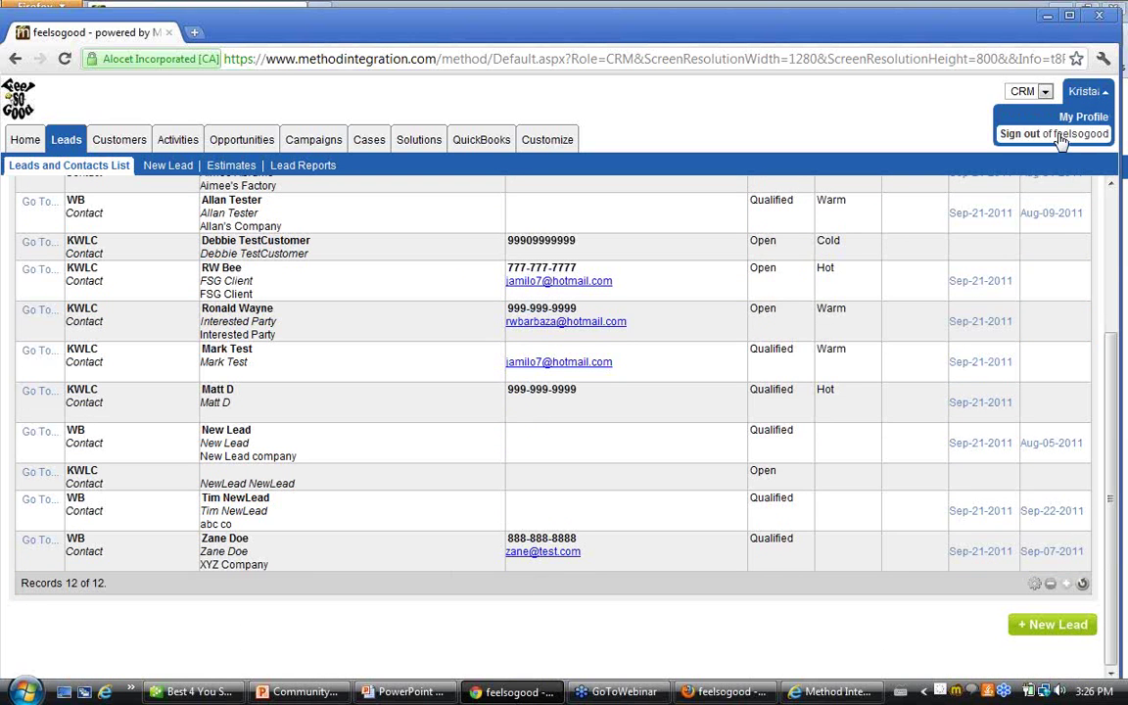
left_click(1059, 137)
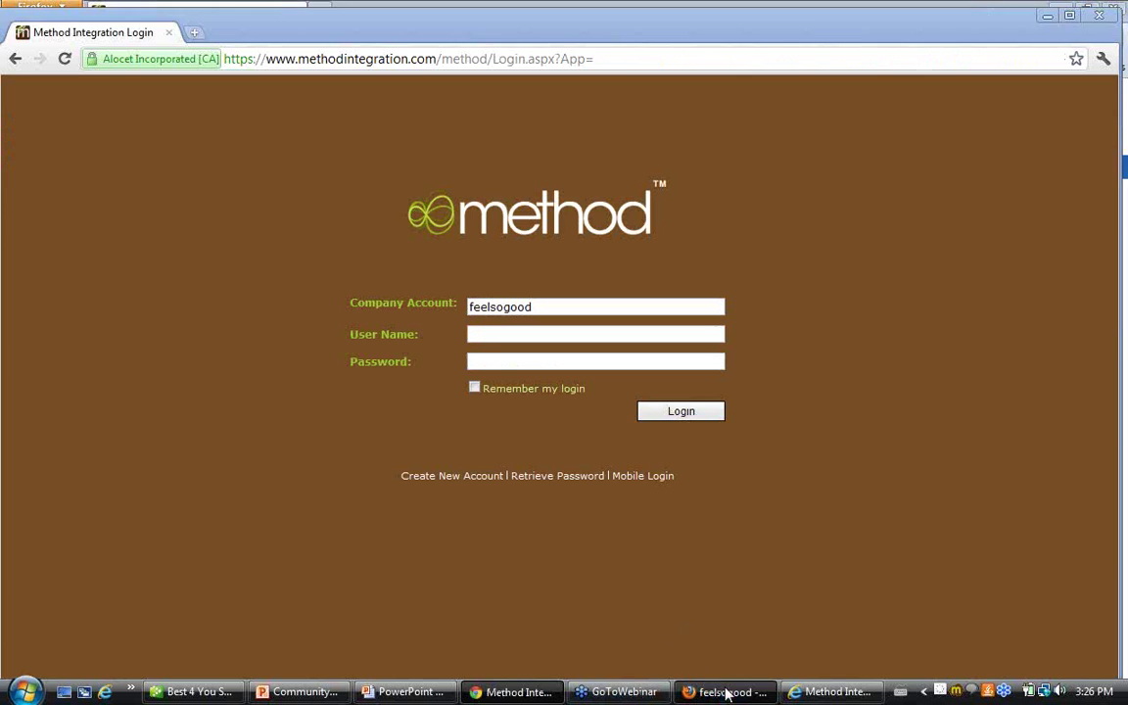
left_click(726, 690)
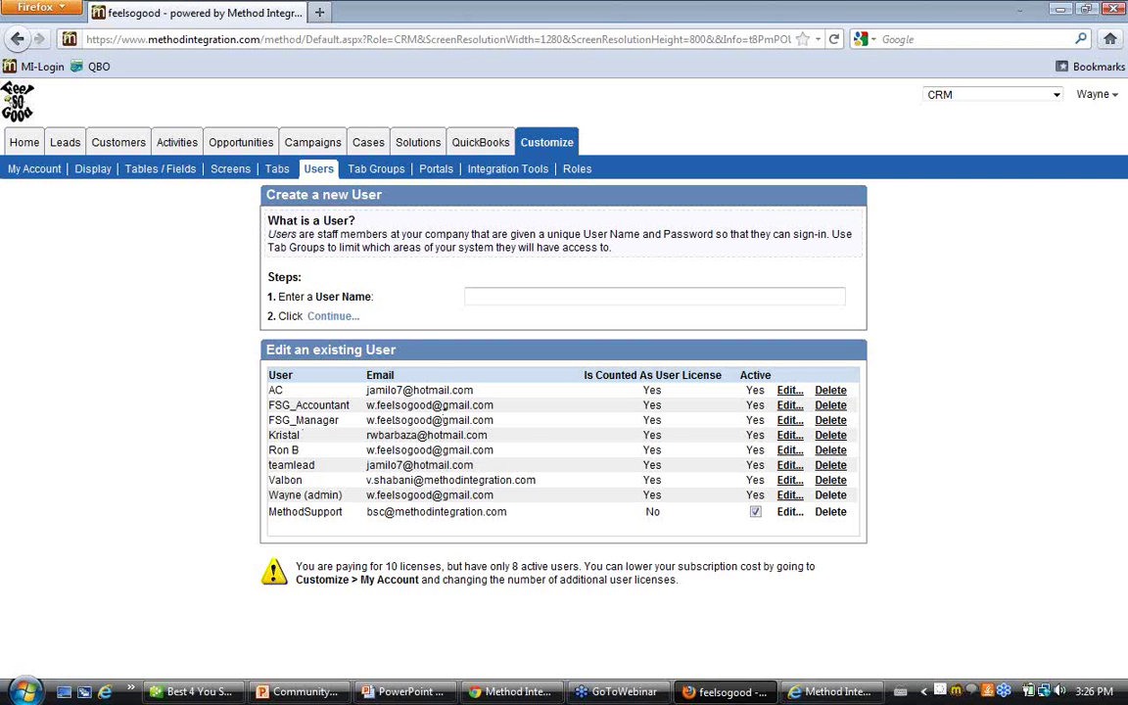
Save FSG_Manager's settings with Share All Records on, then return to Chrome's login page
left_click(789, 420)
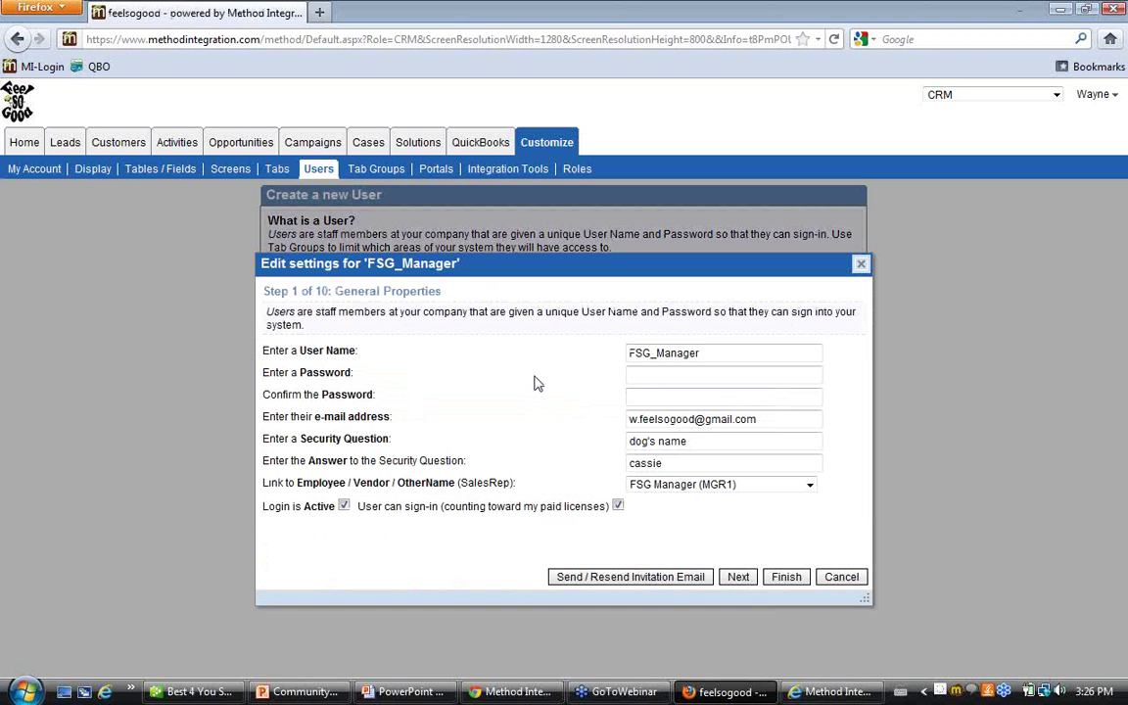
left_click(748, 577)
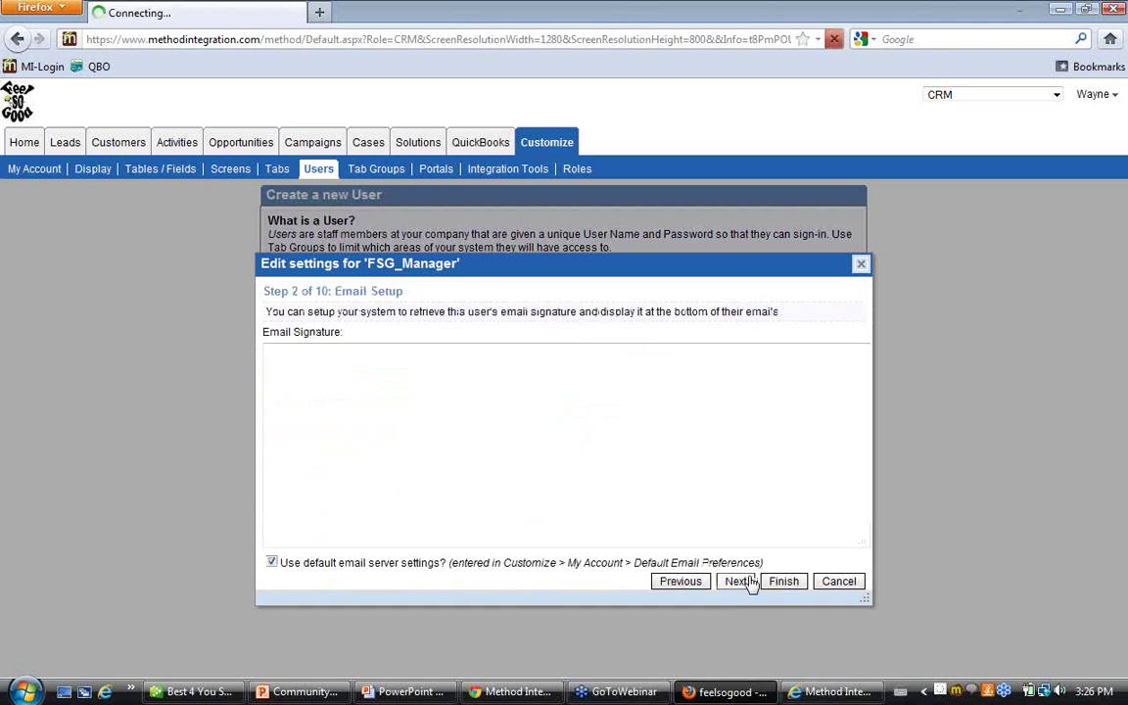
left_click(747, 578)
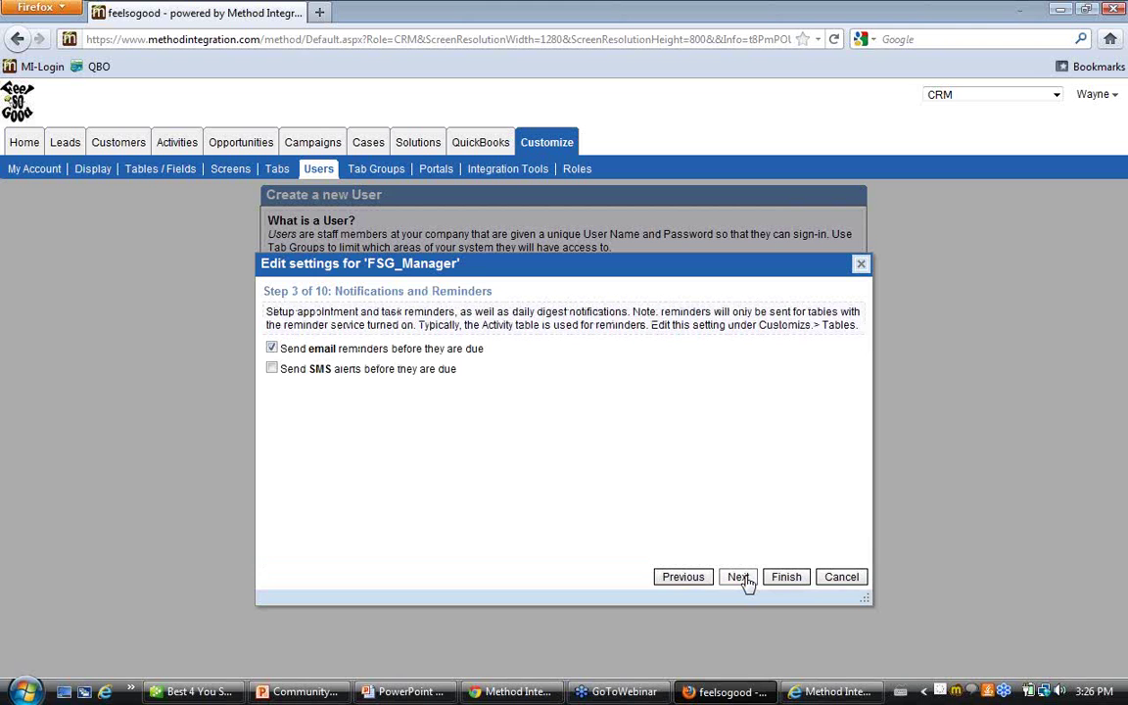
left_click(738, 576)
left_click(738, 577)
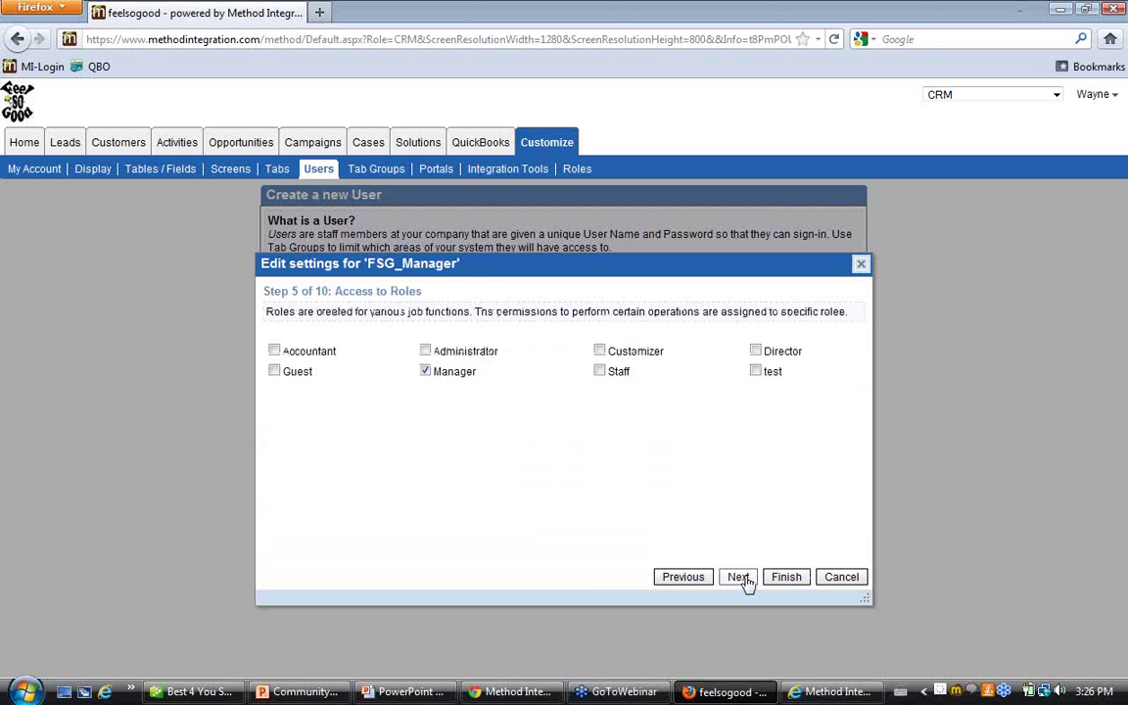
left_click(740, 578)
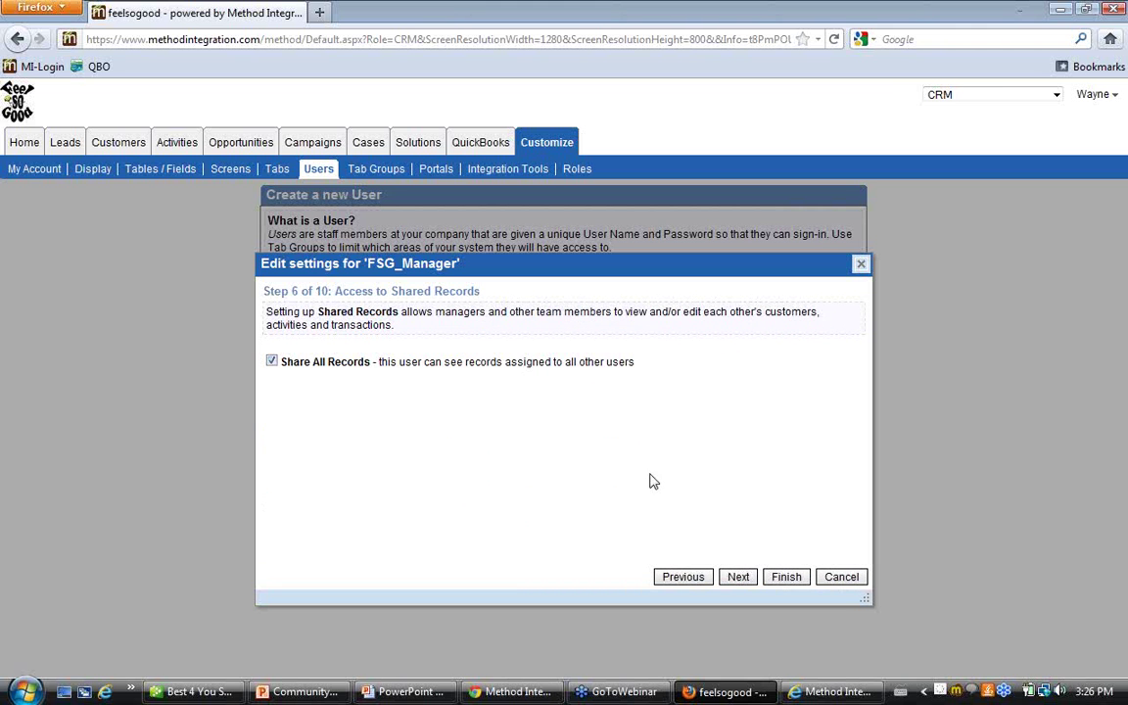
left_click(789, 578)
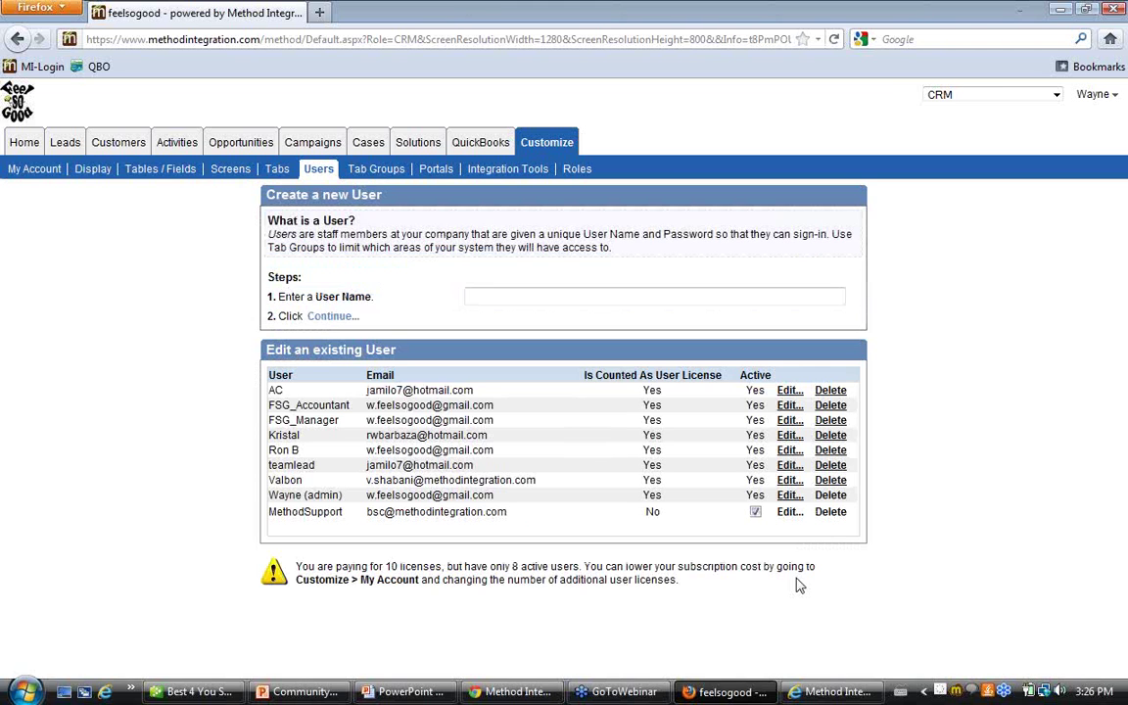
left_click(512, 691)
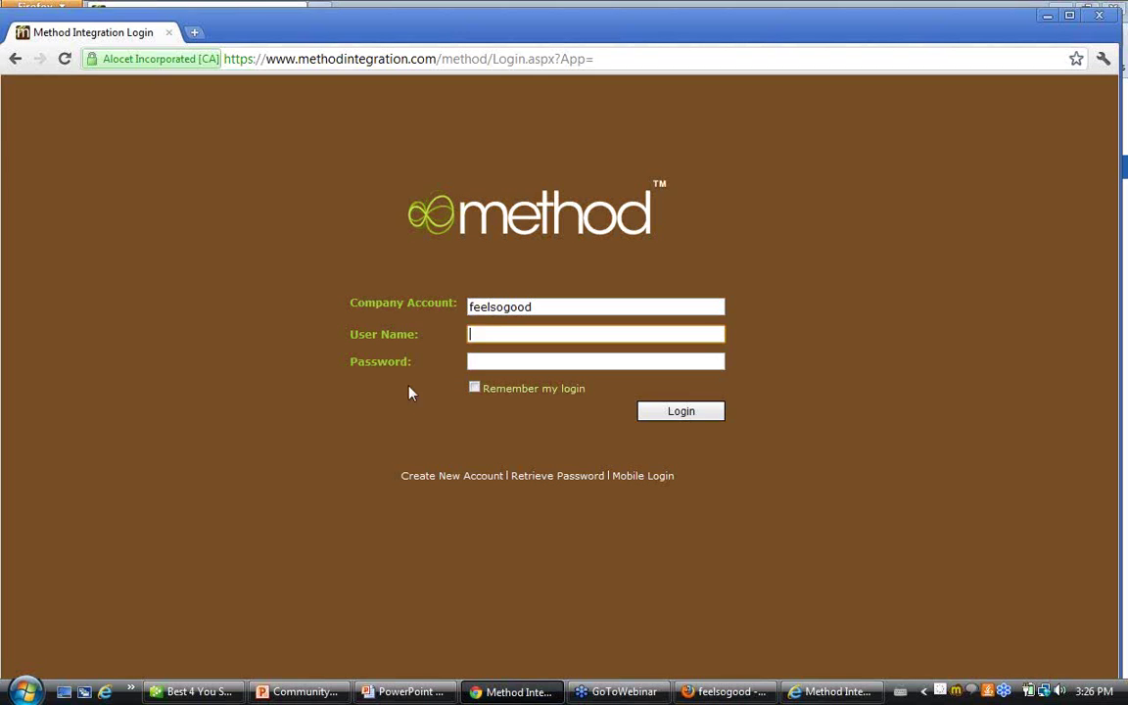
Sign in as fsg_manager with its password to reach the Home Dashboard
left_click(497, 334)
type("fsg_manager")
key("Tab")
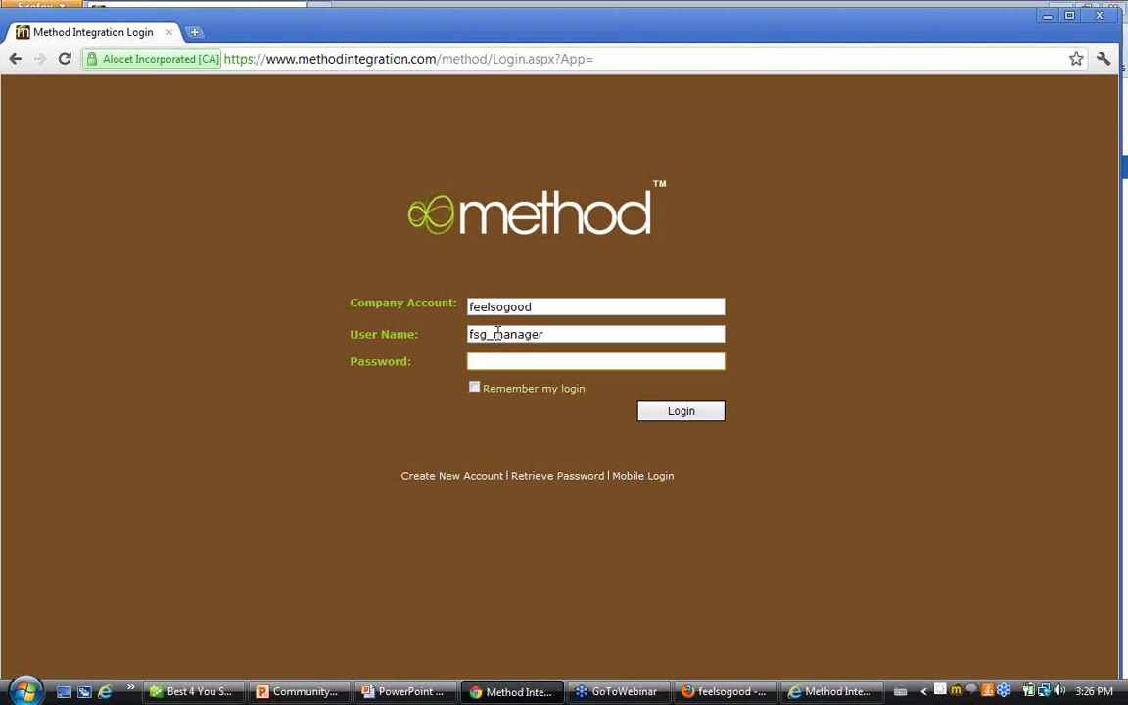
type("********")
key("Return")
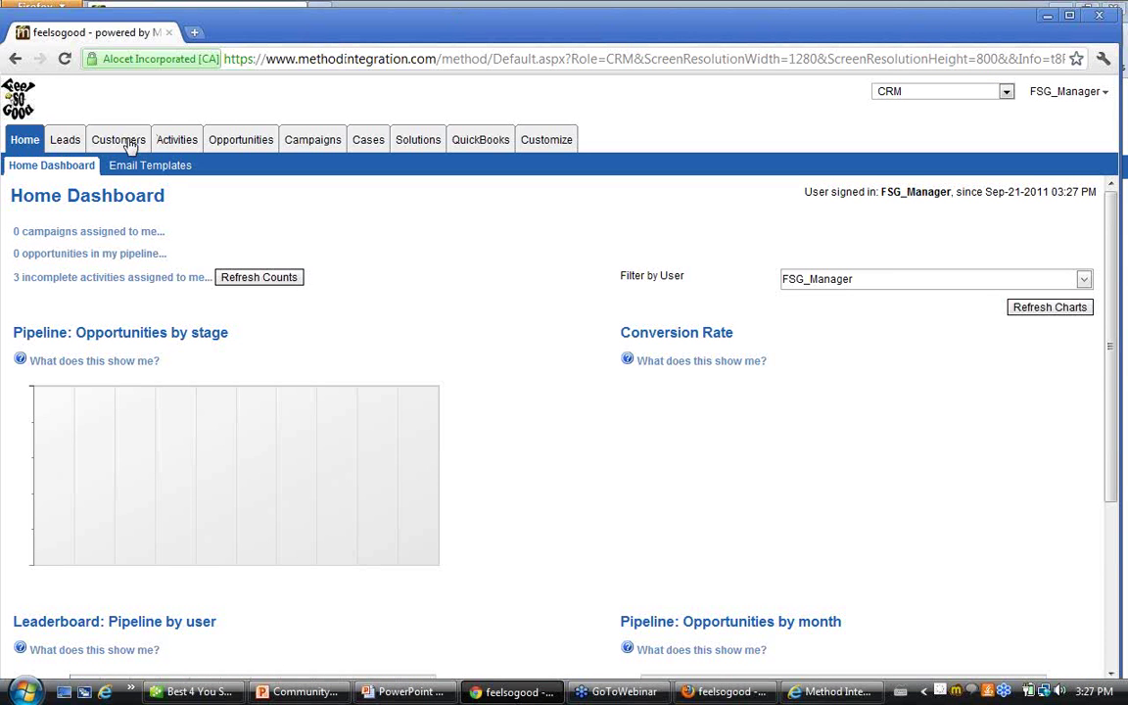
Bring up the manager's Shared Active Lead Contacts list on the Leads tab and scroll through it
left_click(76, 142)
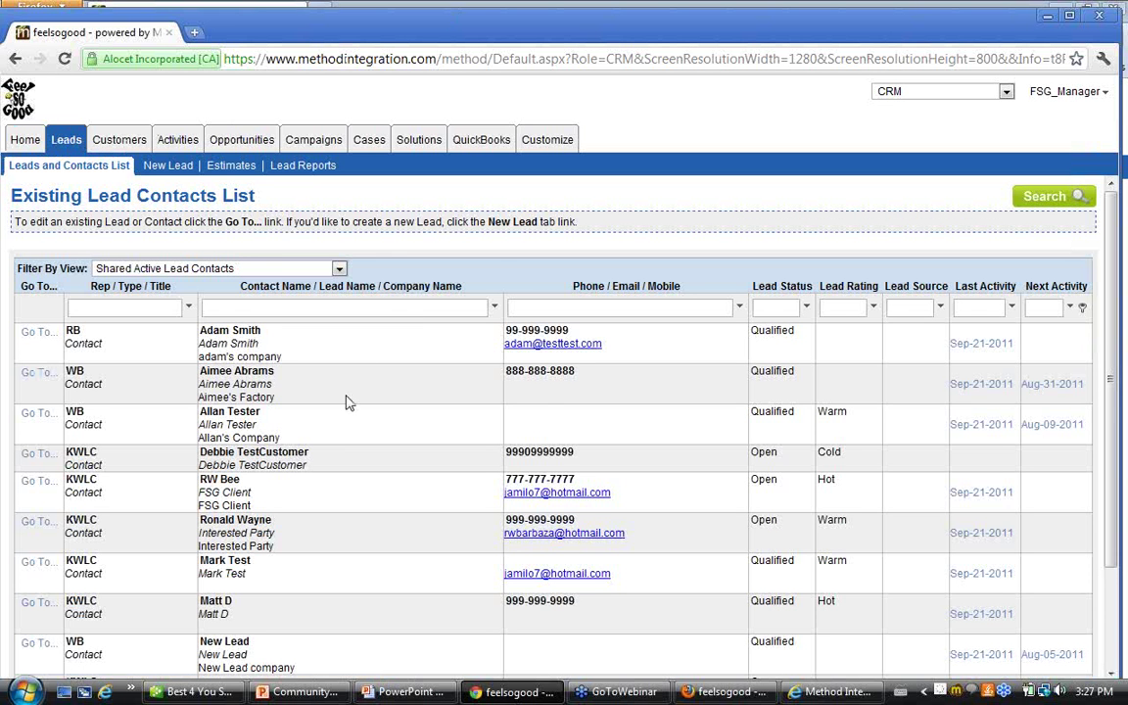
scroll(339, 395, "down", 3)
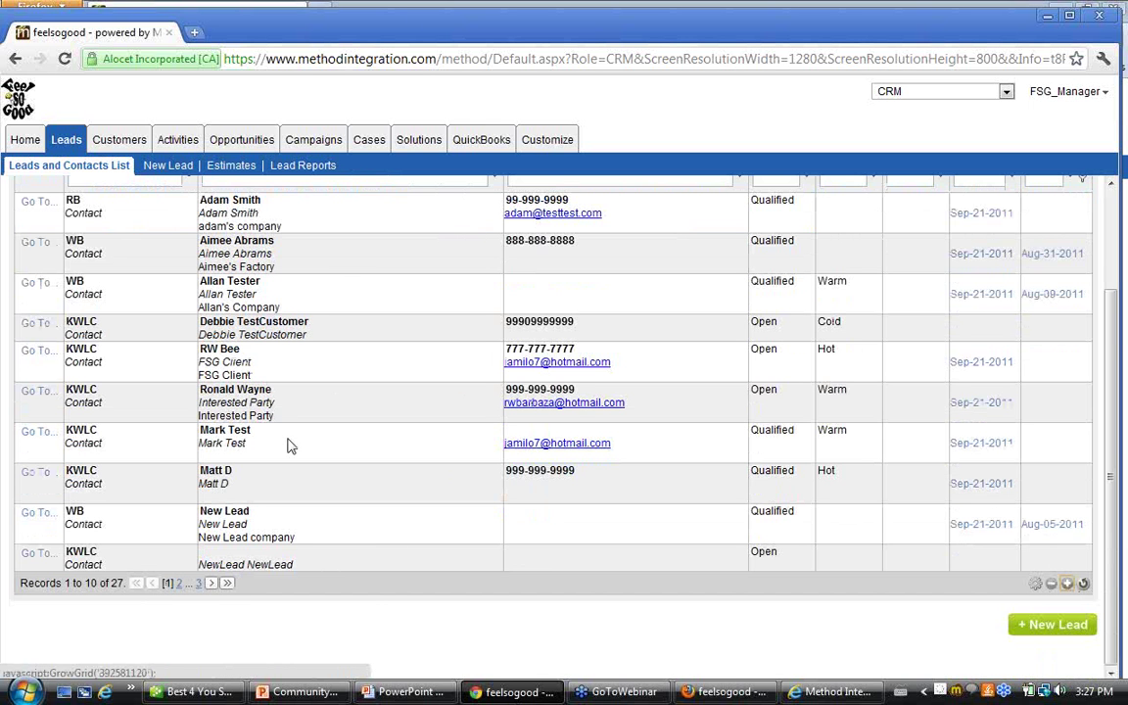
scroll(287, 445, "down", 3)
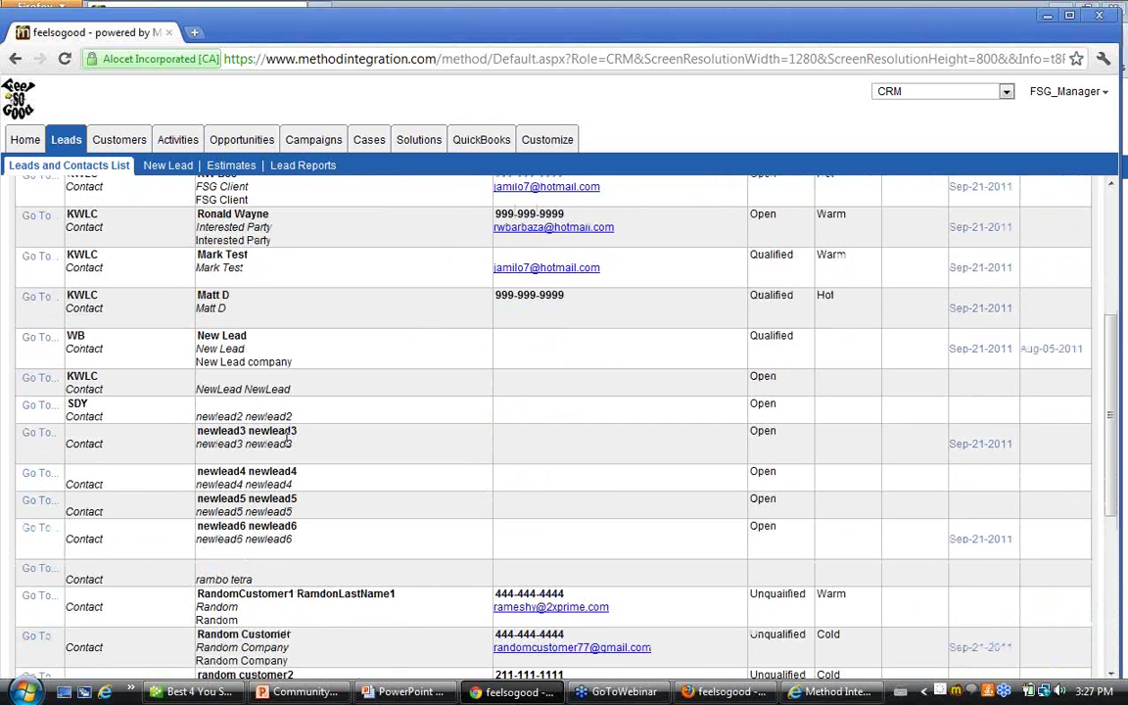
scroll(285, 438, "up", 1)
scroll(287, 440, "up", 2)
Expand the grid and confirm all 27 shared leads from several reps, including WB and KWLC
left_click_drag(61, 299, 103, 342)
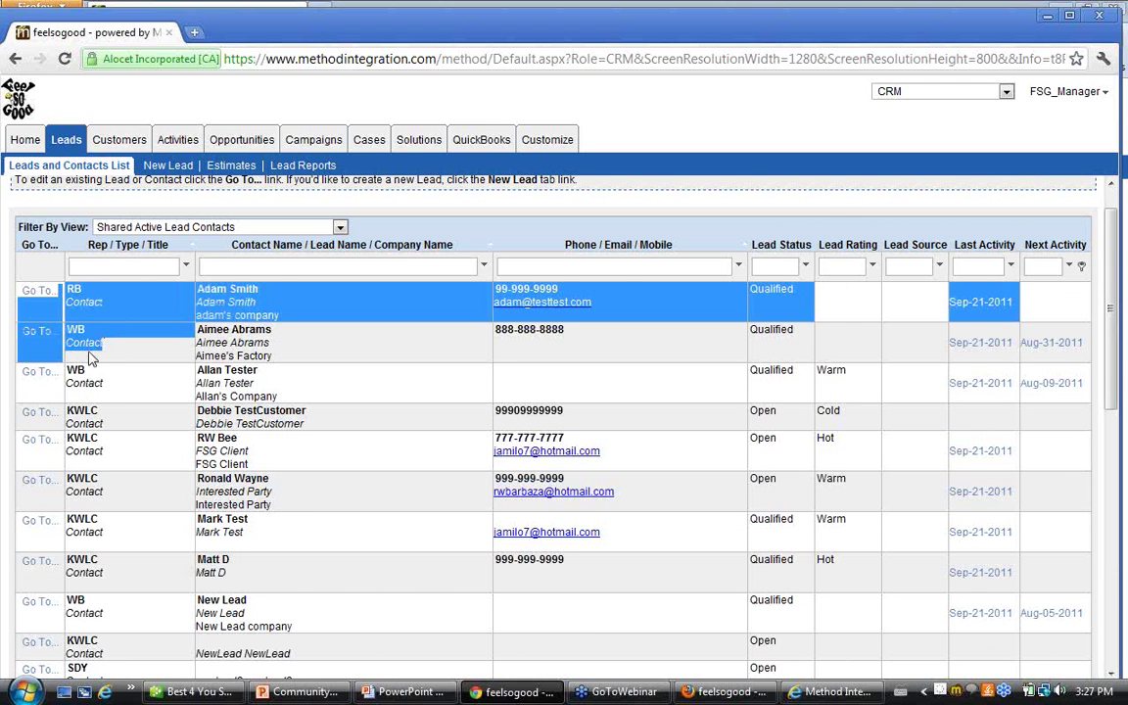
scroll(98, 337, "down", 3)
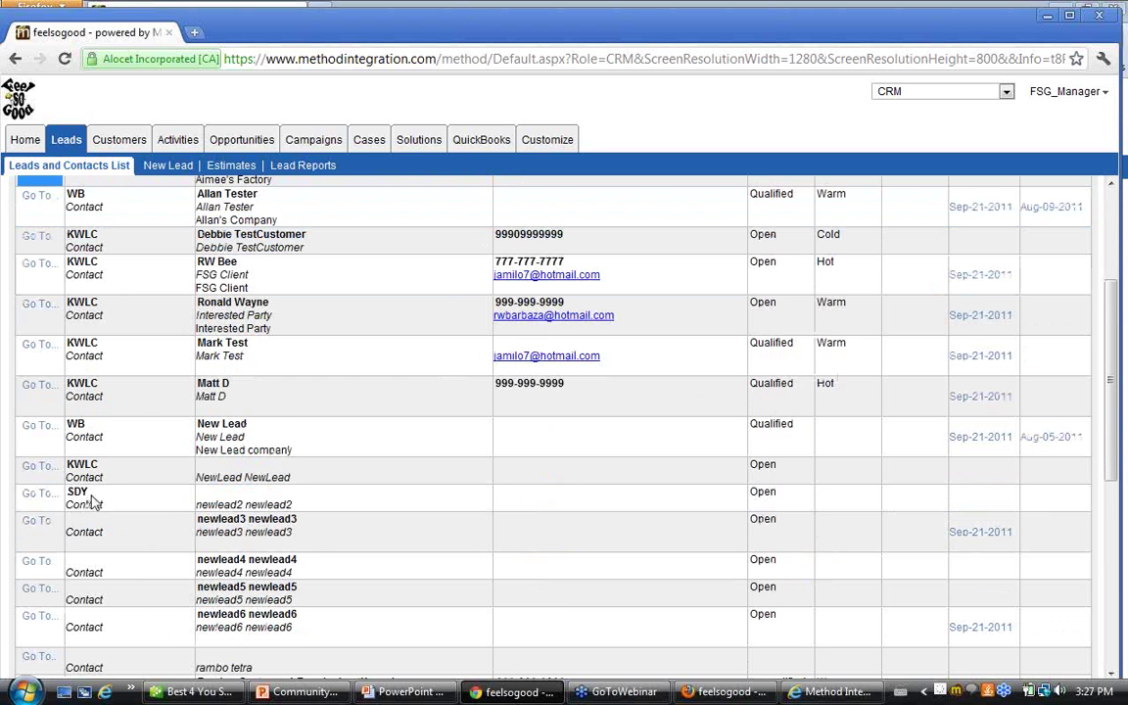
scroll(122, 494, "down", 2)
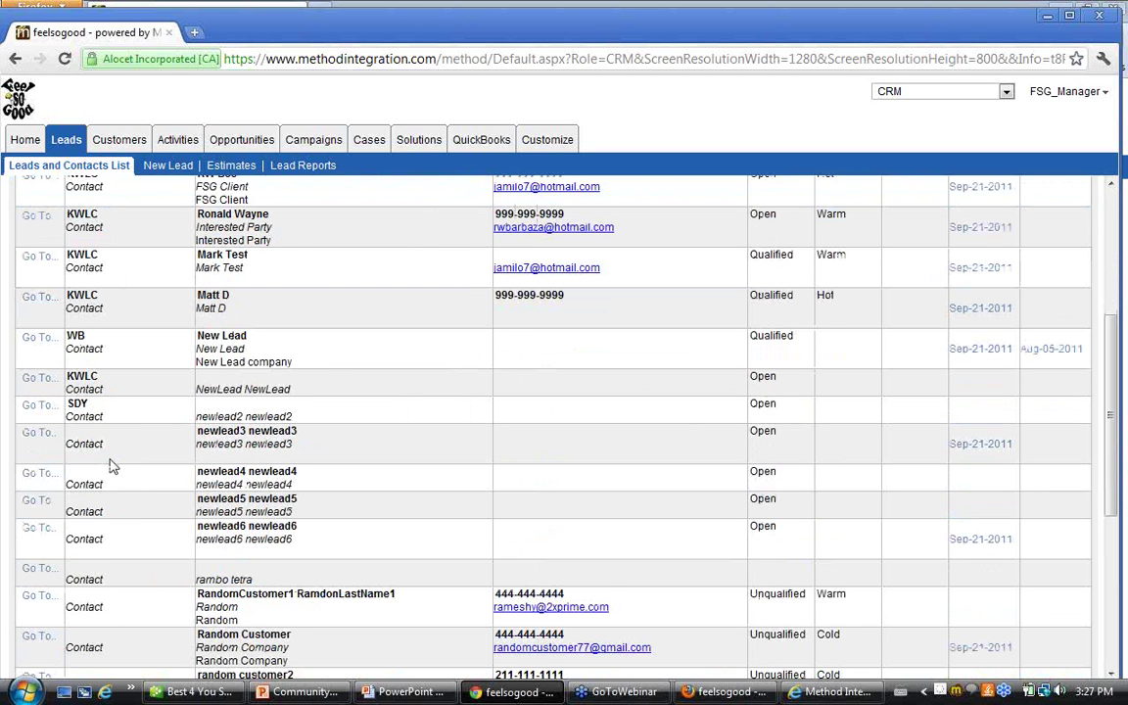
scroll(109, 466, "down", 2)
scroll(112, 468, "down", 6)
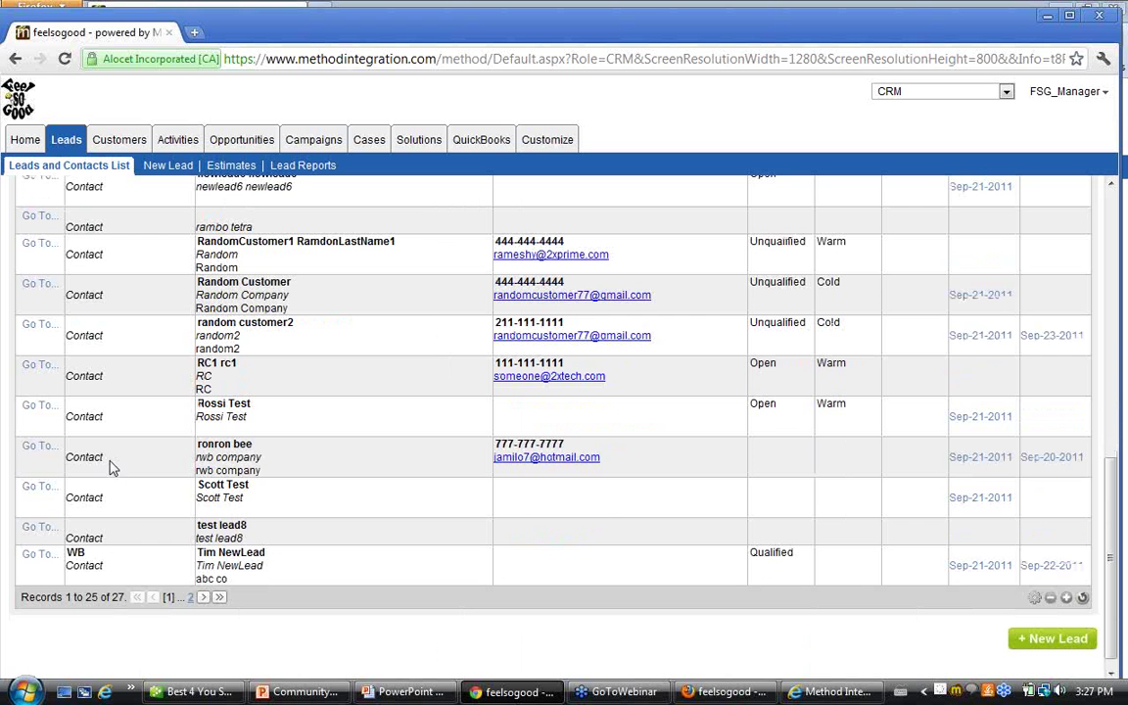
scroll(131, 516, "up", 8)
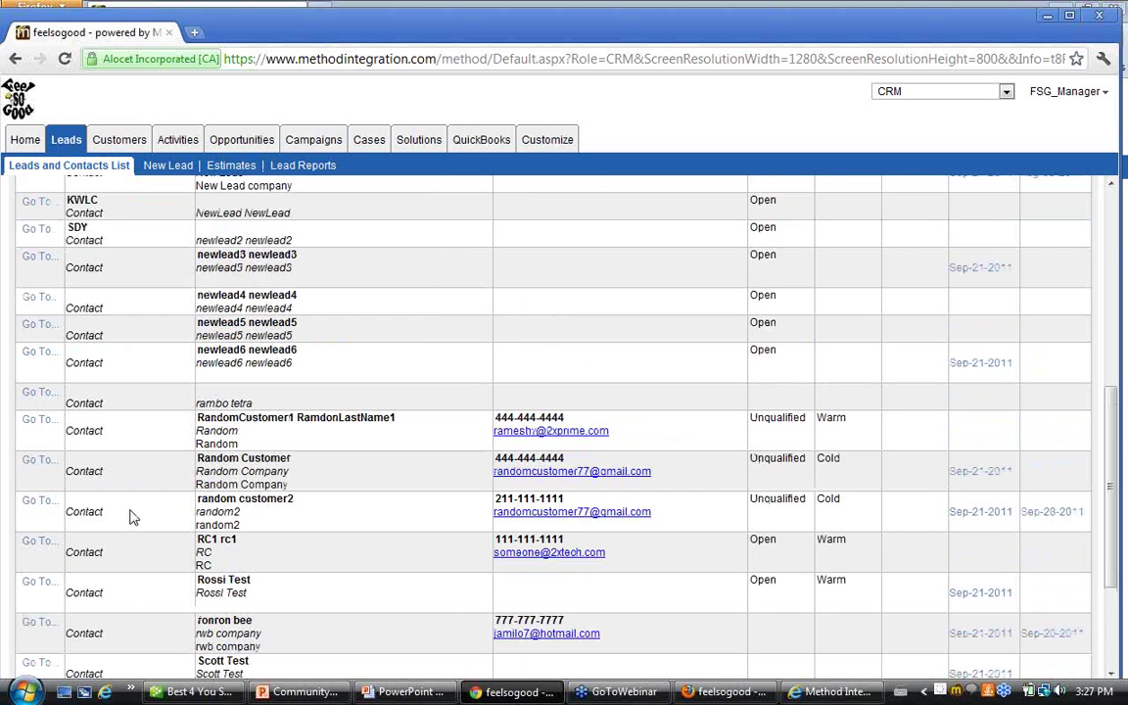
scroll(131, 516, "up", 7)
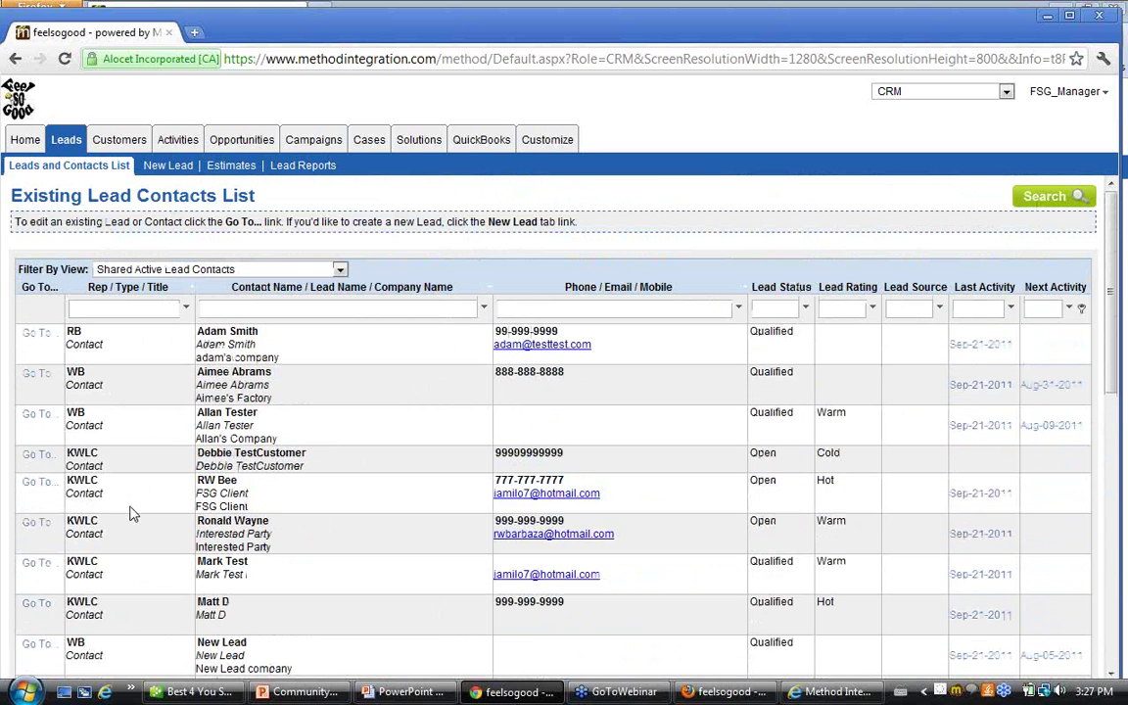
left_click(1062, 91)
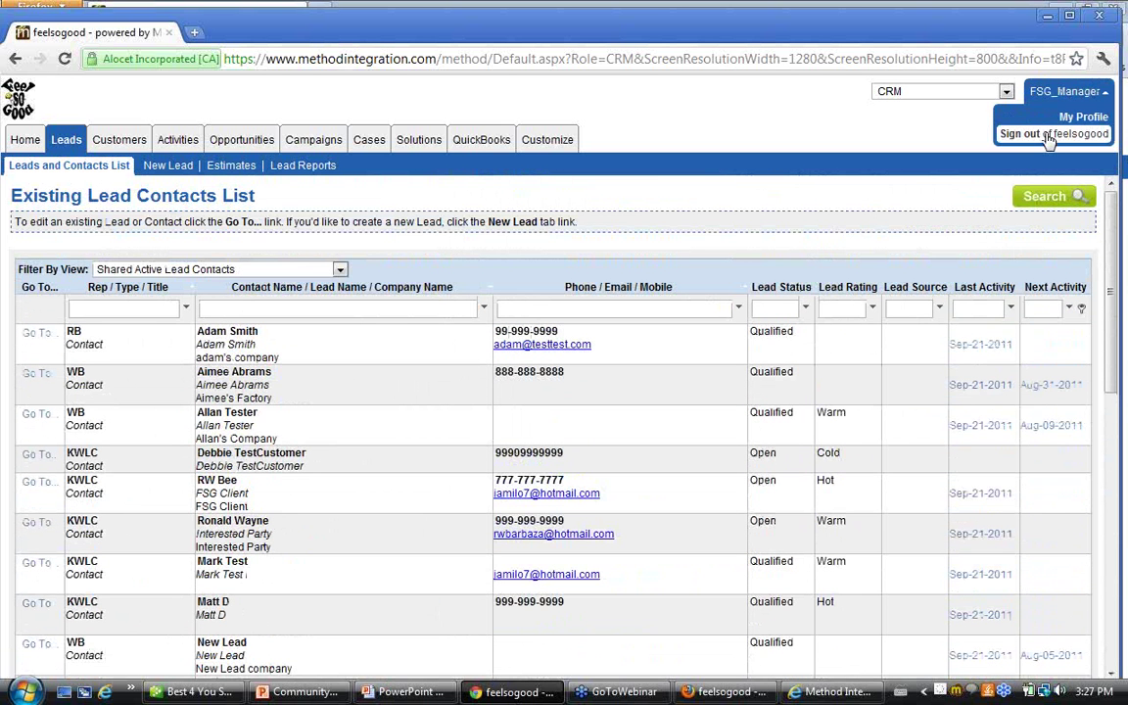
left_click(186, 148)
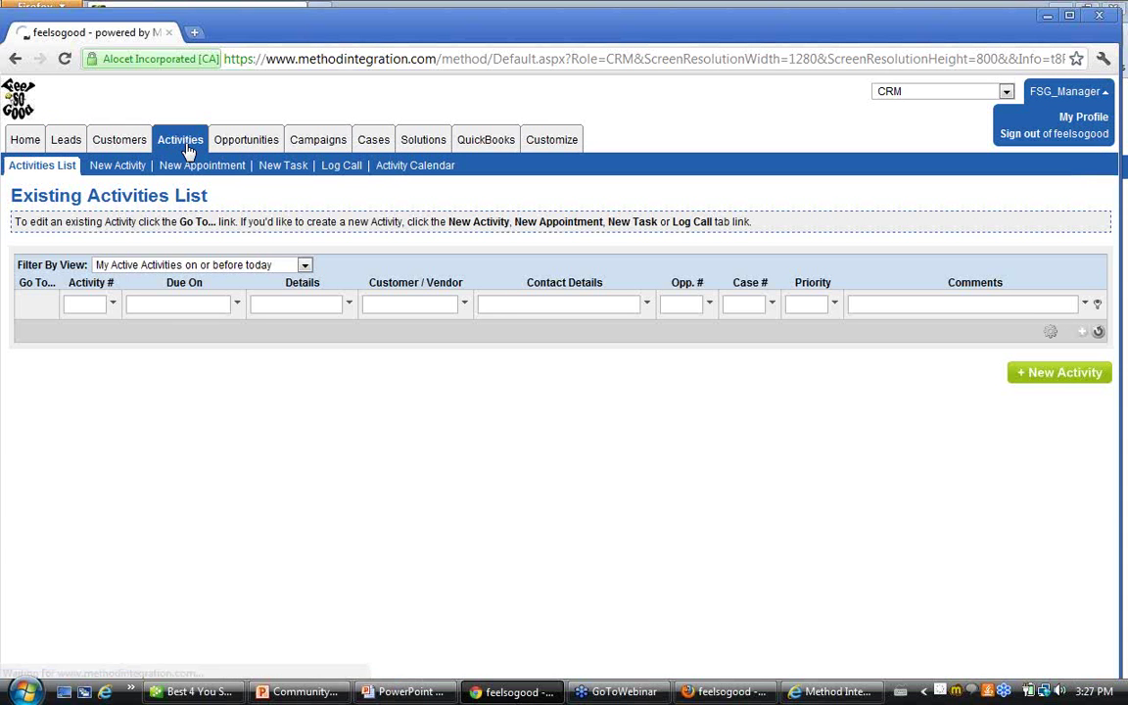
left_click(304, 265)
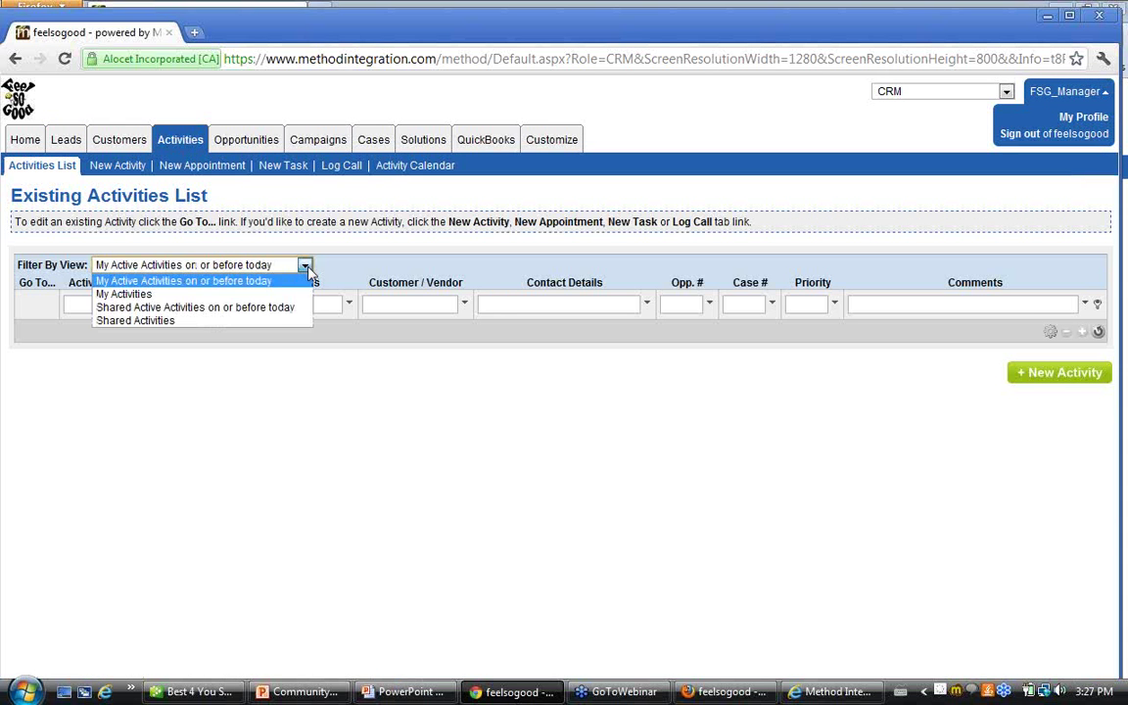
left_click(203, 320)
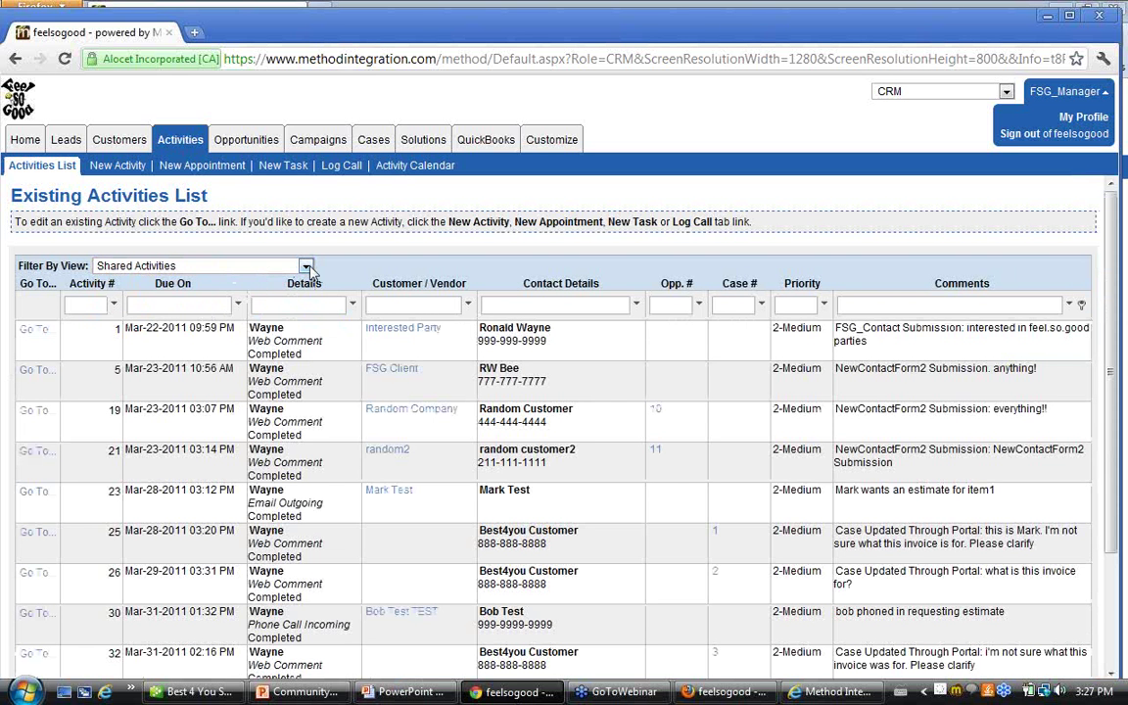
left_click(306, 267)
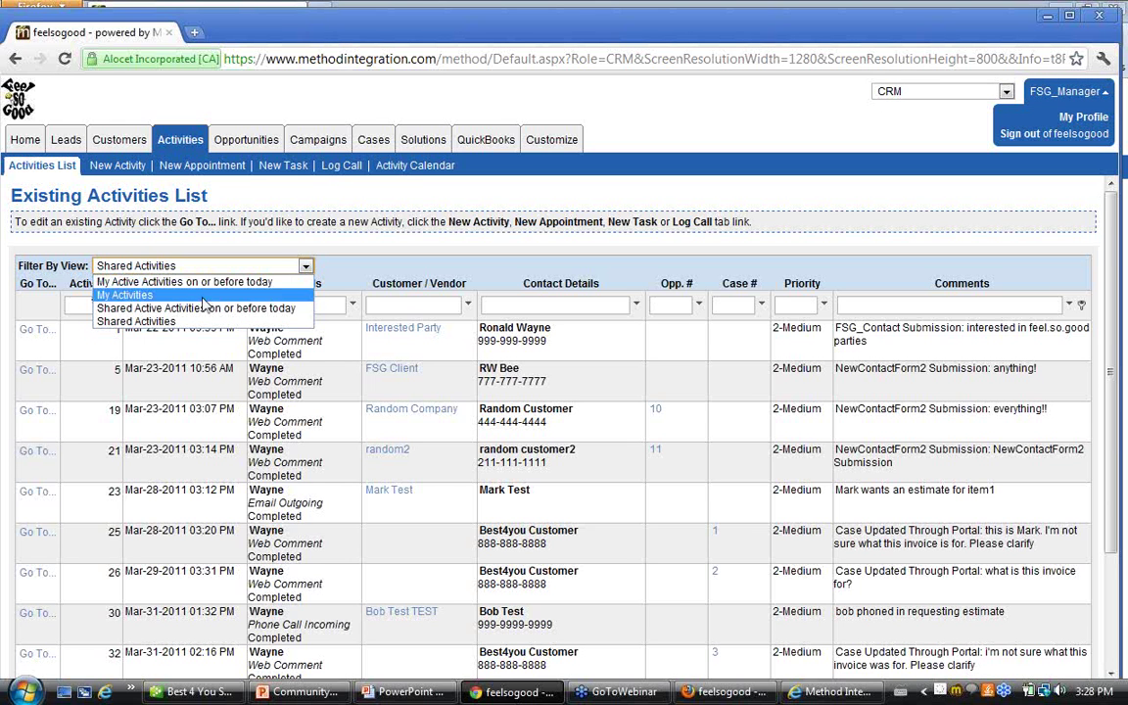
left_click(181, 323)
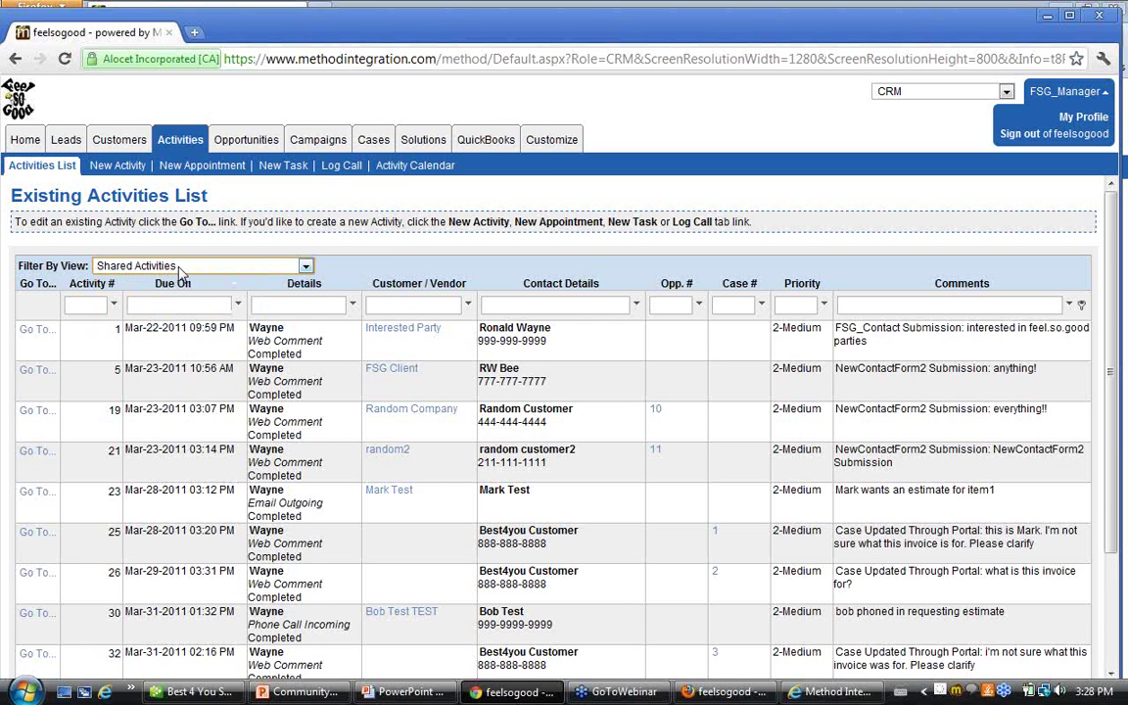
left_click(277, 266)
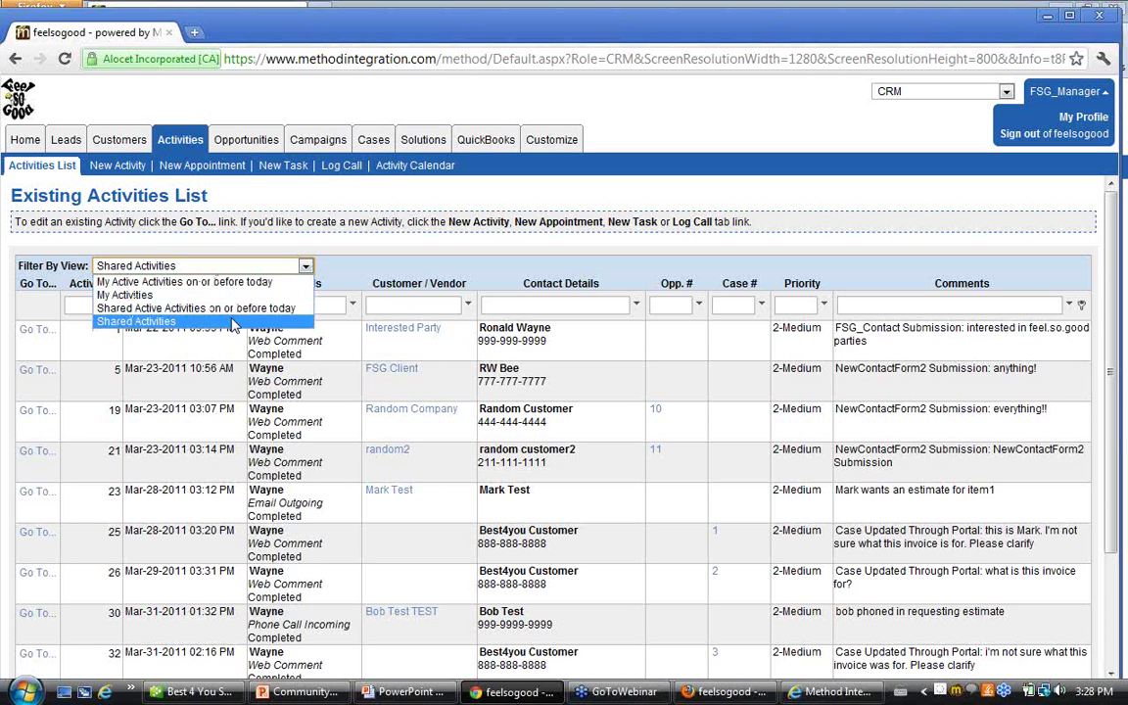
left_click(232, 322)
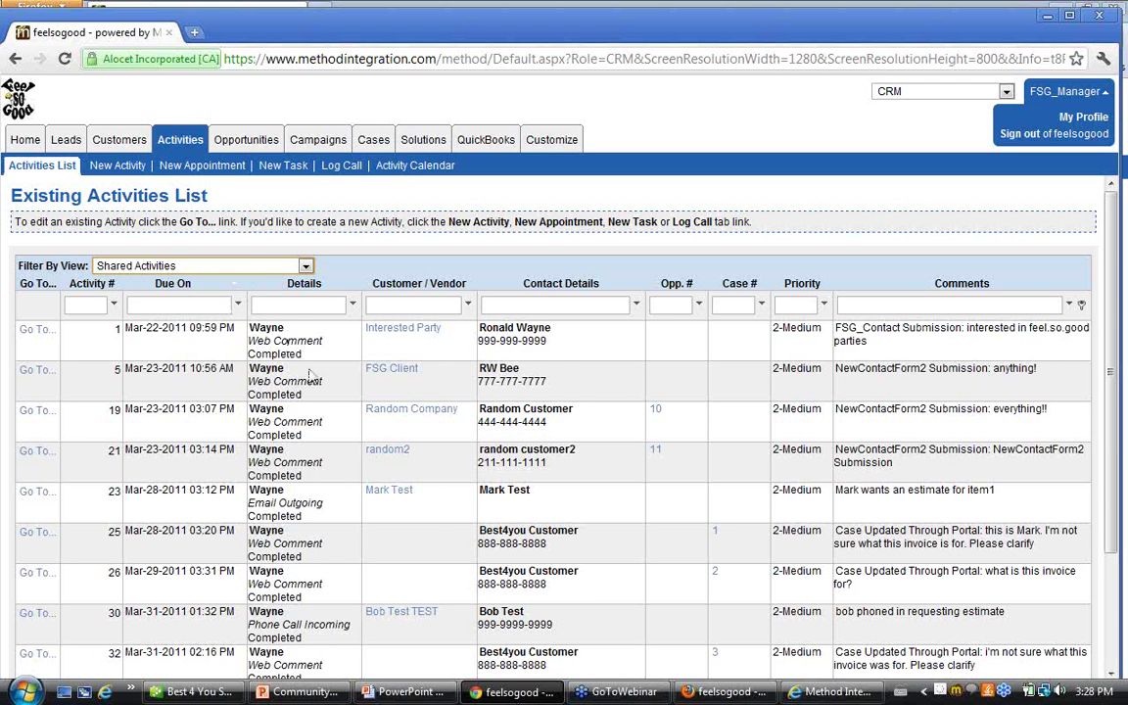
scroll(353, 382, "down", 4)
scroll(354, 382, "up", 4)
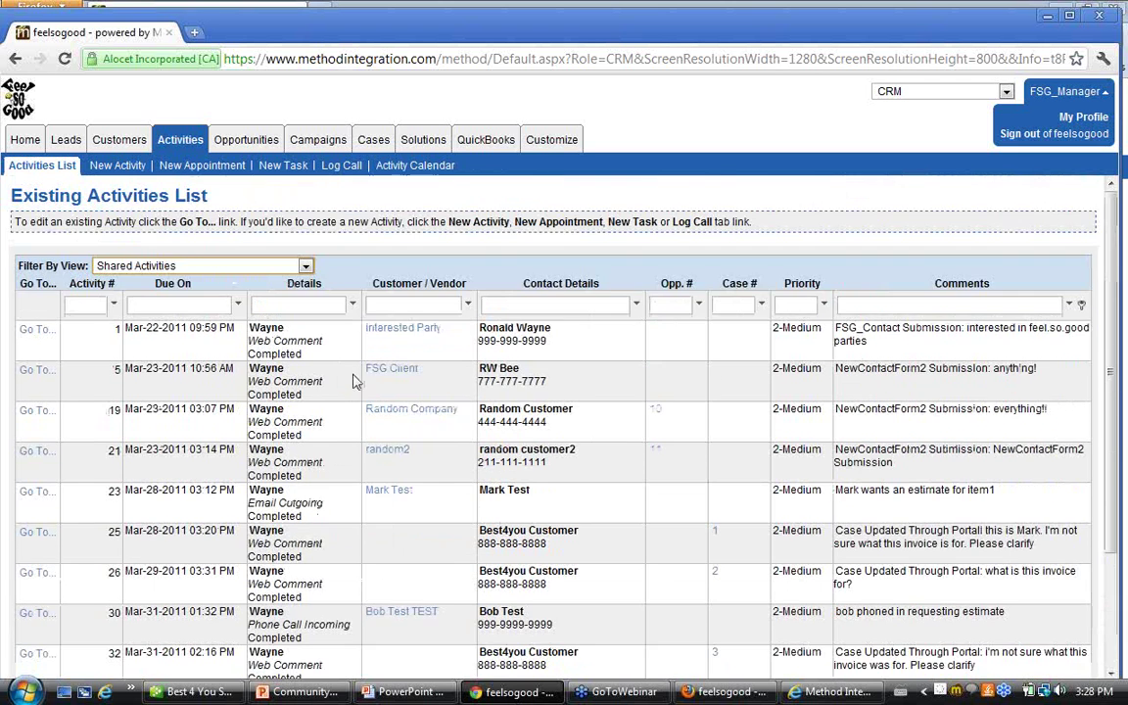
left_click(314, 304)
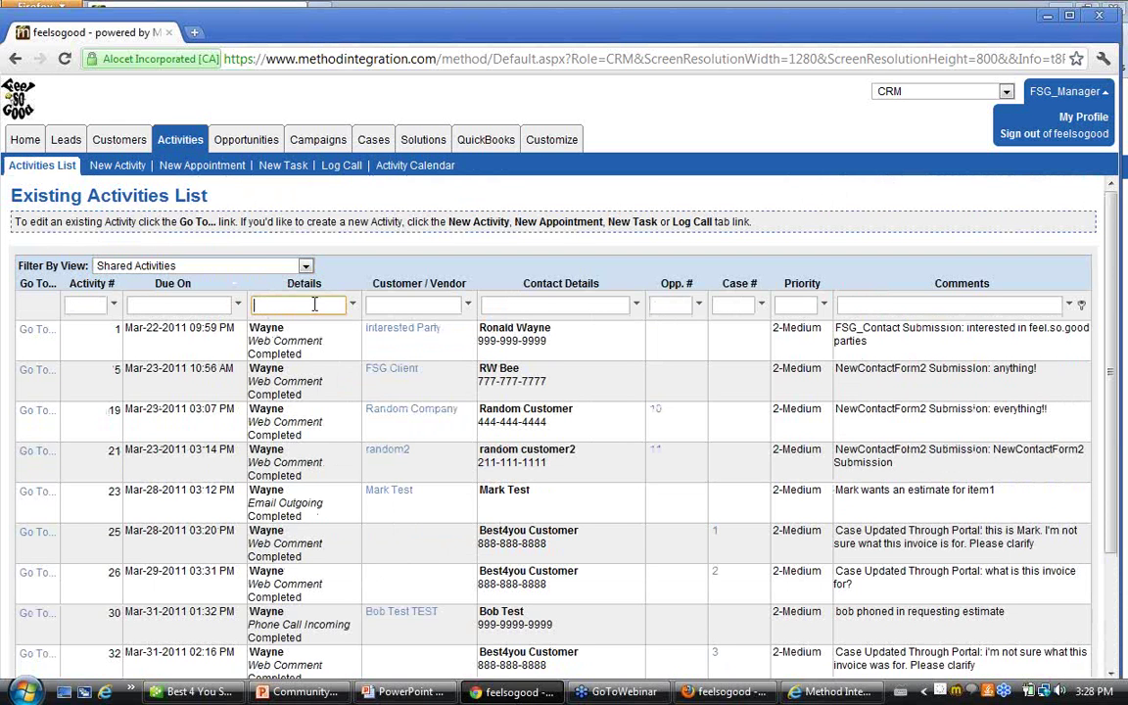
type("kris")
key("BackSpace")
key("BackSpace")
key("BackSpace")
key("BackSpace")
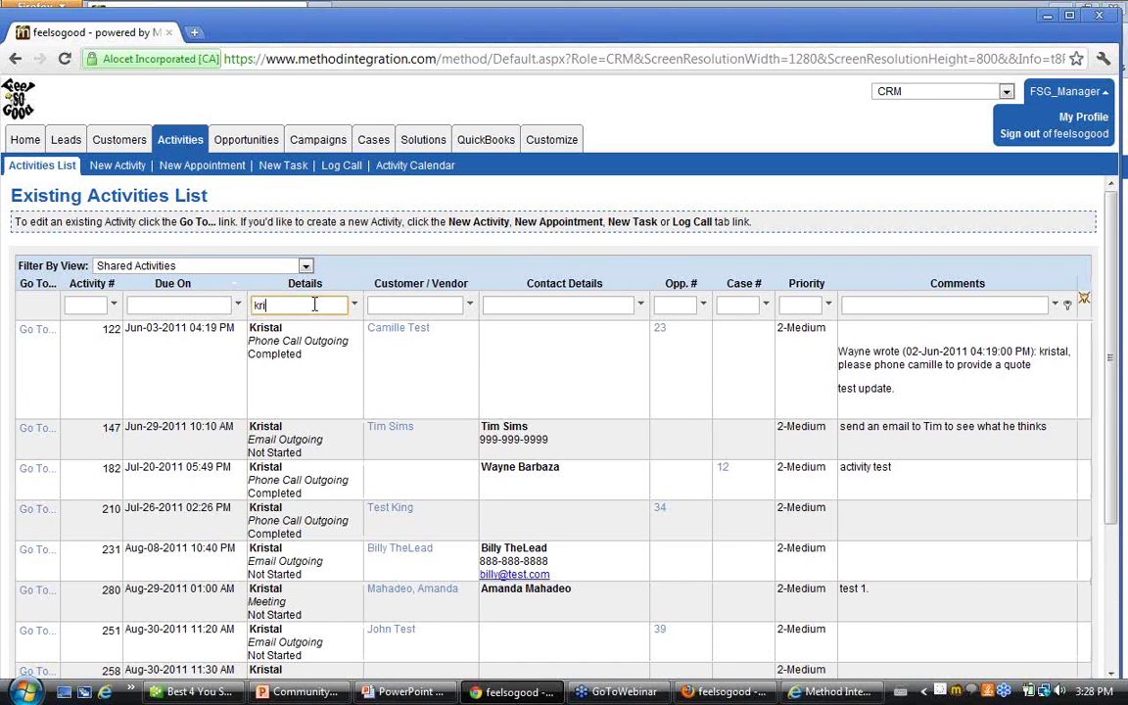
type("ron")
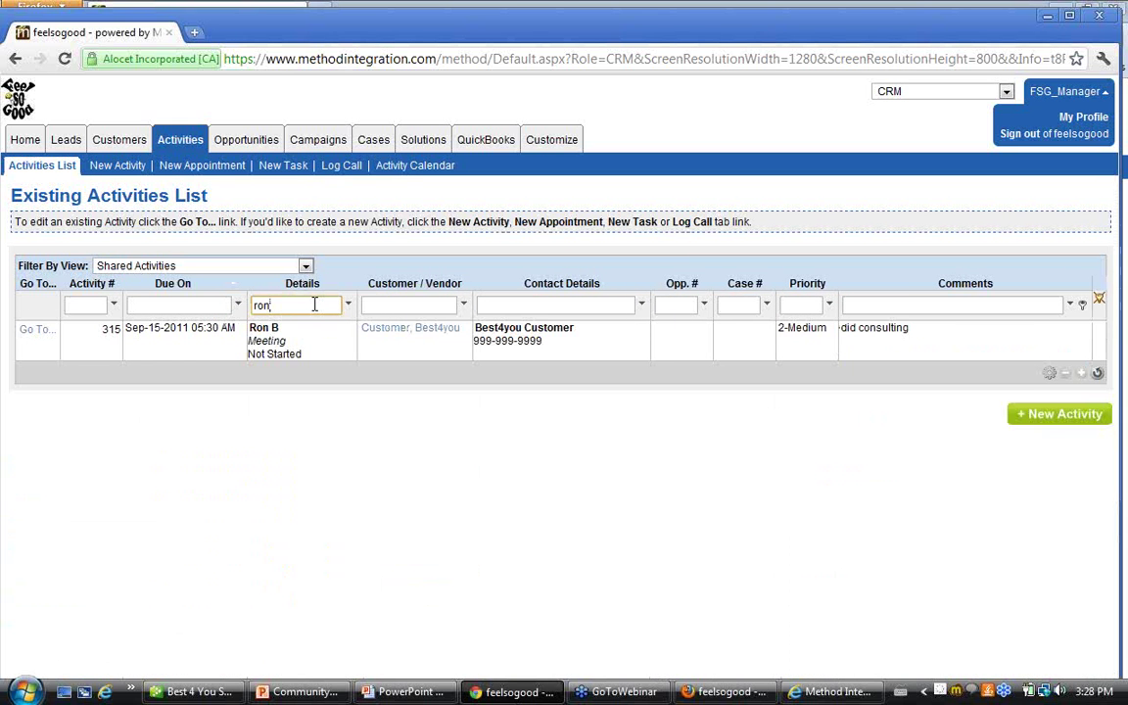
key("BackSpace")
key("BackSpace")
key("BackSpace")
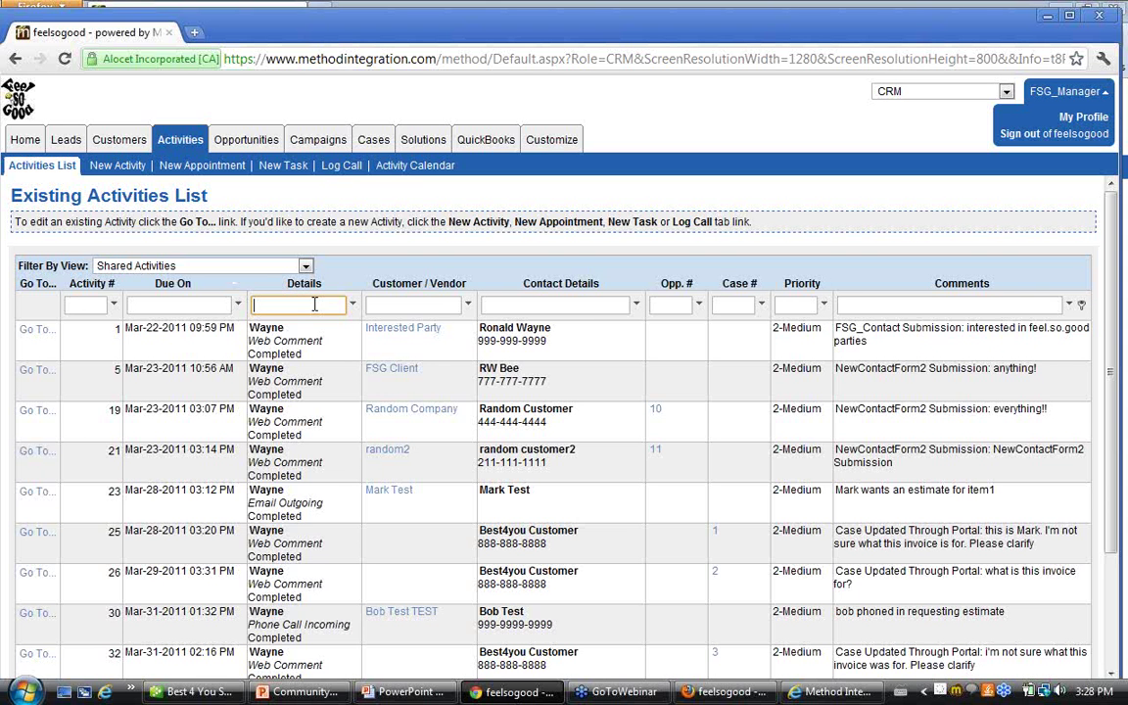
Sign out of the manager account and log in as teamlead with its password
left_click(1060, 136)
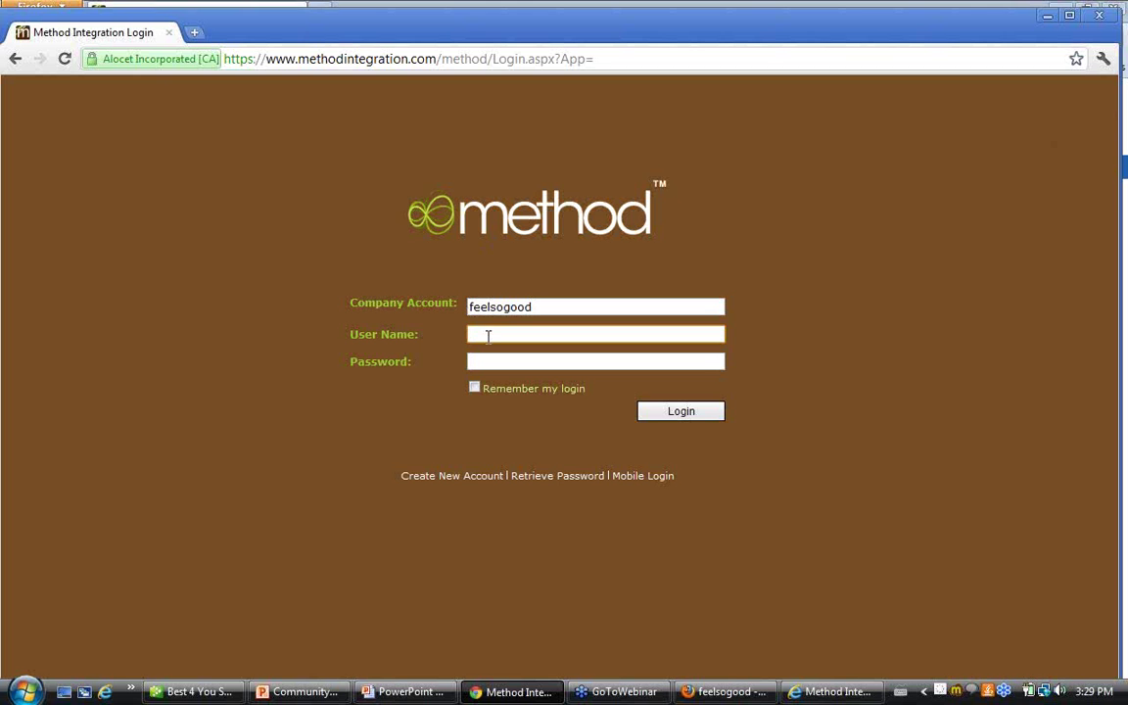
type("eamlead")
key("Tab")
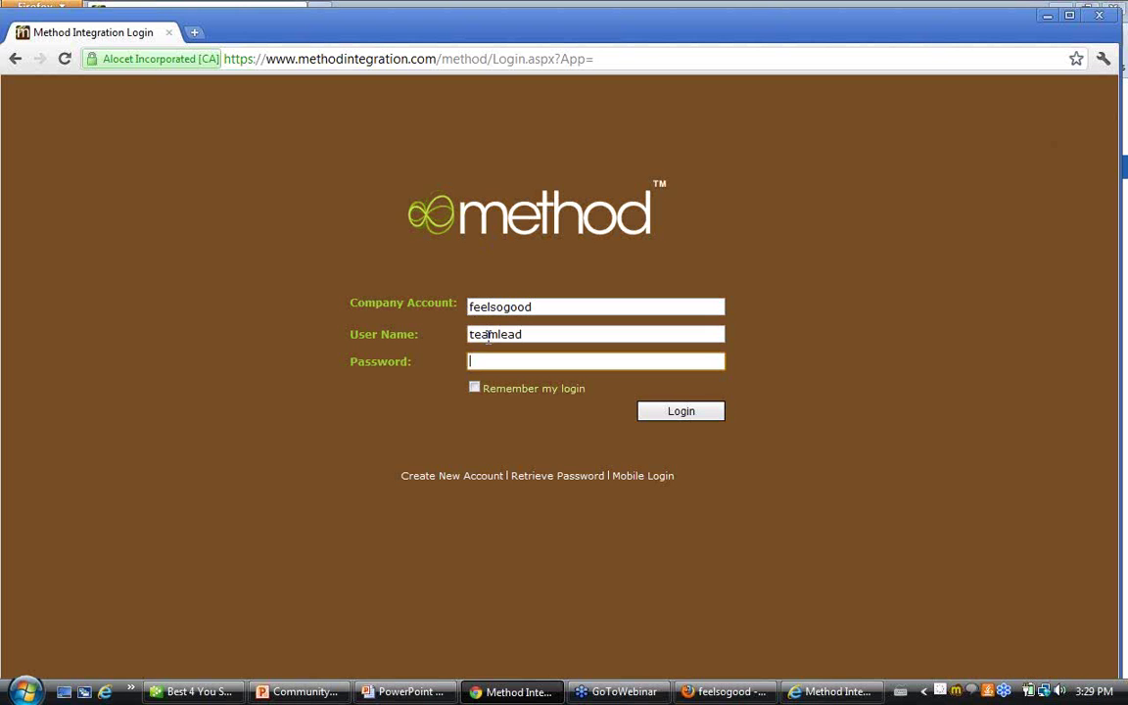
type("•••••••")
key("Return")
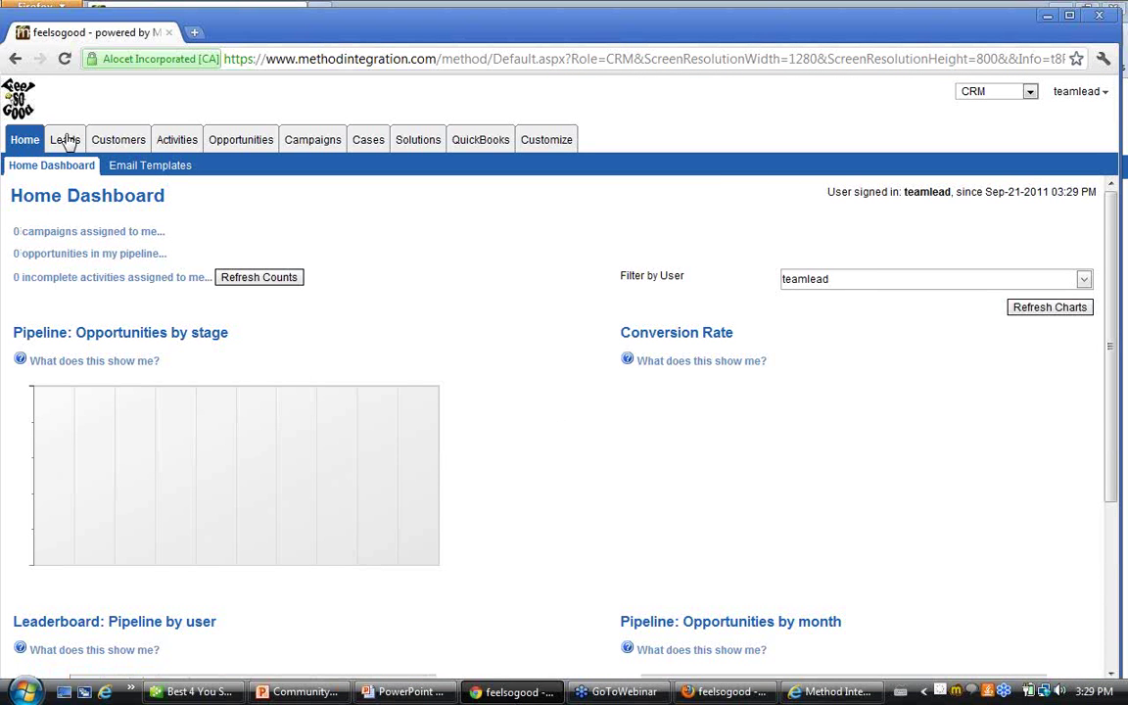
Open the team lead's shared leads list and page to page 2 and back through 27 leads
left_click(64, 140)
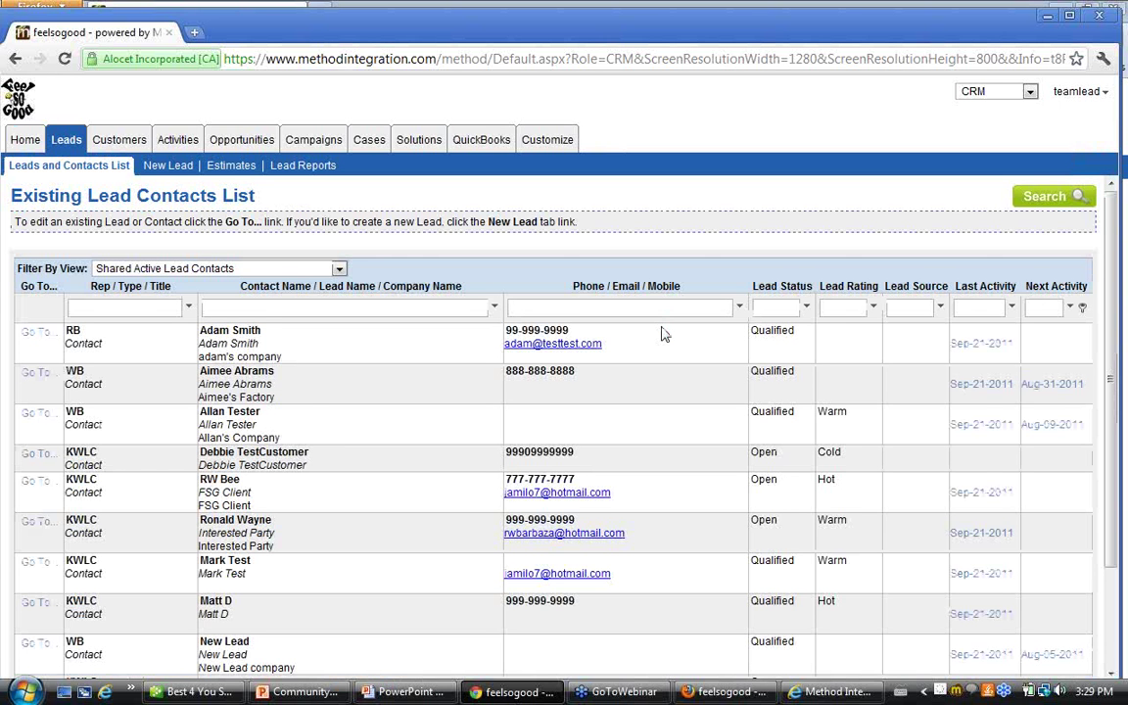
scroll(662, 333, "down", 3)
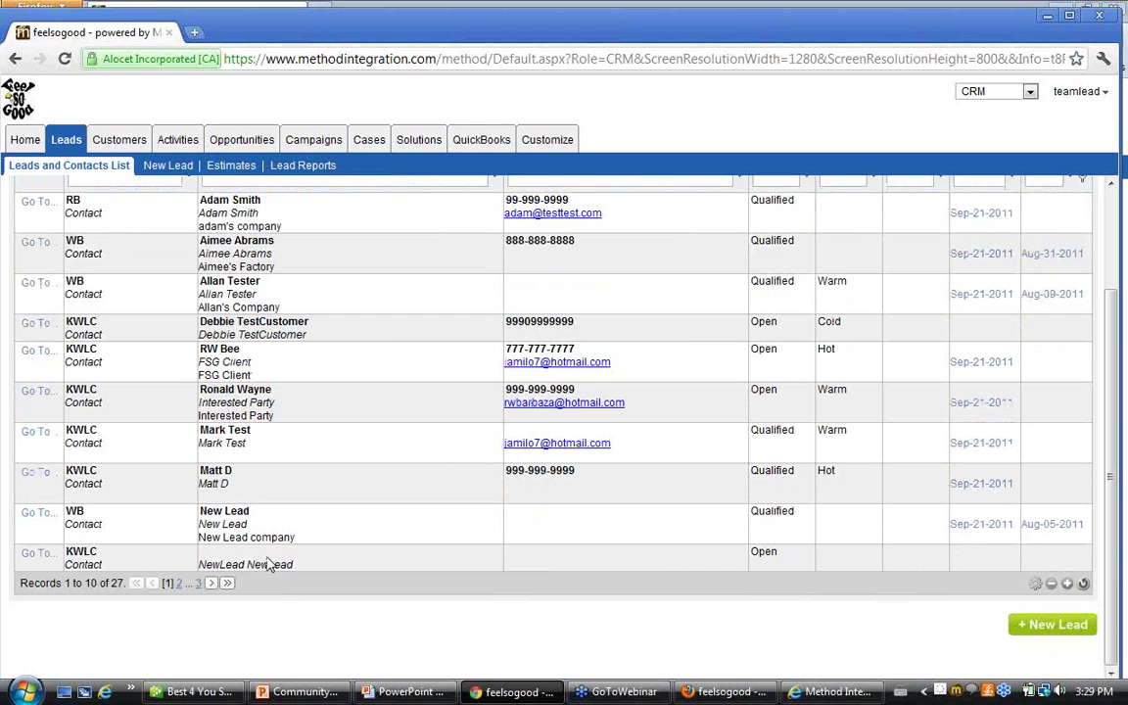
left_click(213, 585)
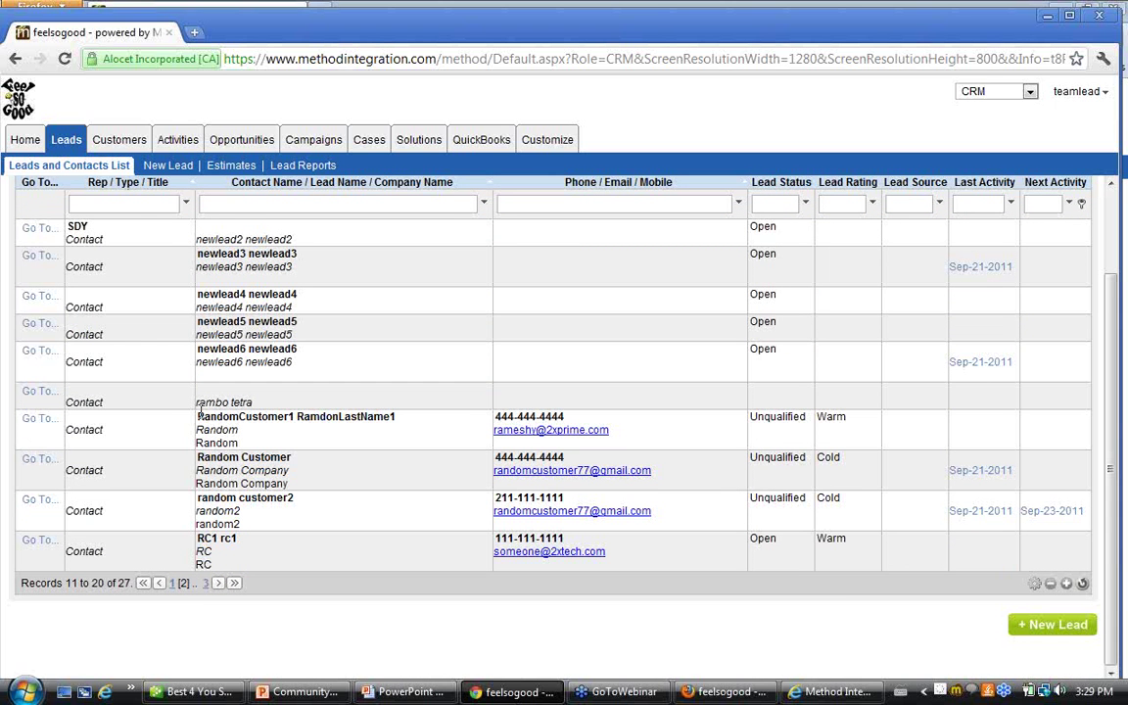
scroll(206, 448, "up", 1)
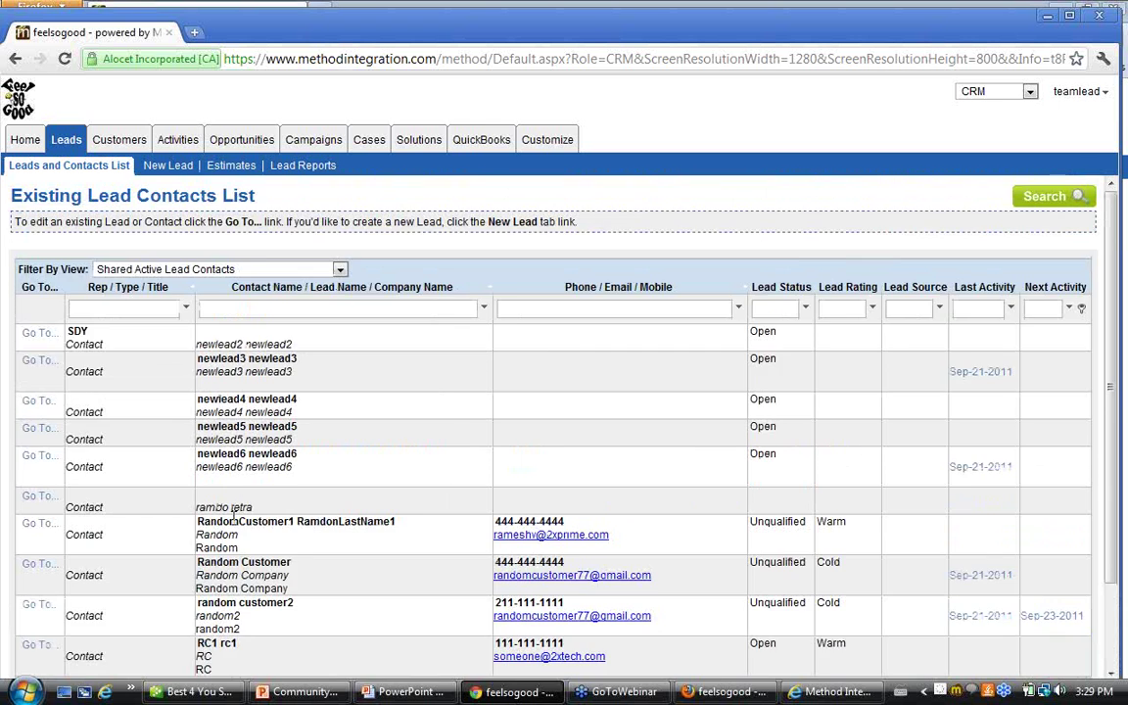
scroll(210, 479, "down", 1)
left_click(159, 583)
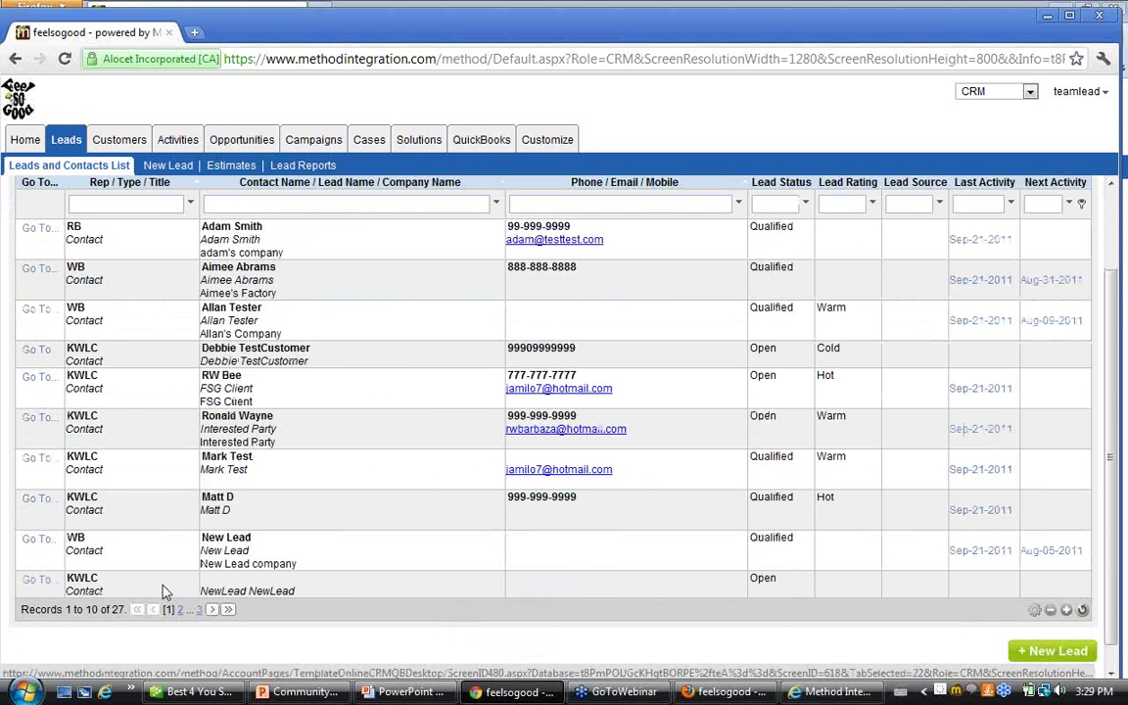
scroll(164, 587, "down", 1)
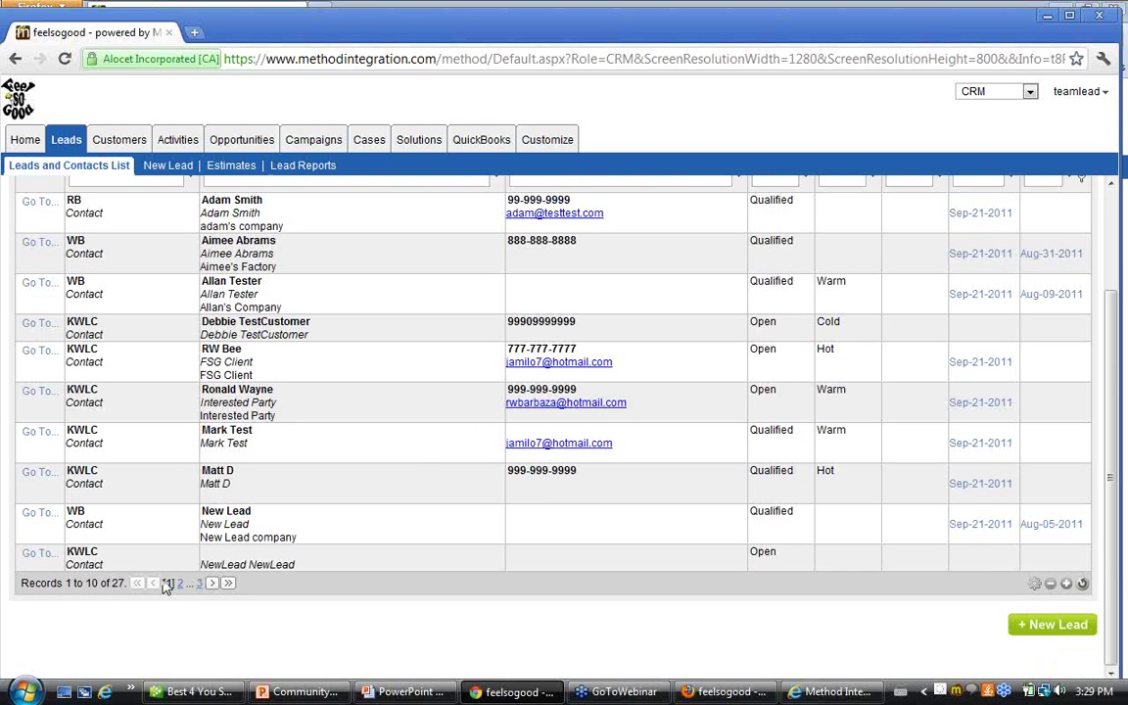
scroll(166, 585, "up", 3)
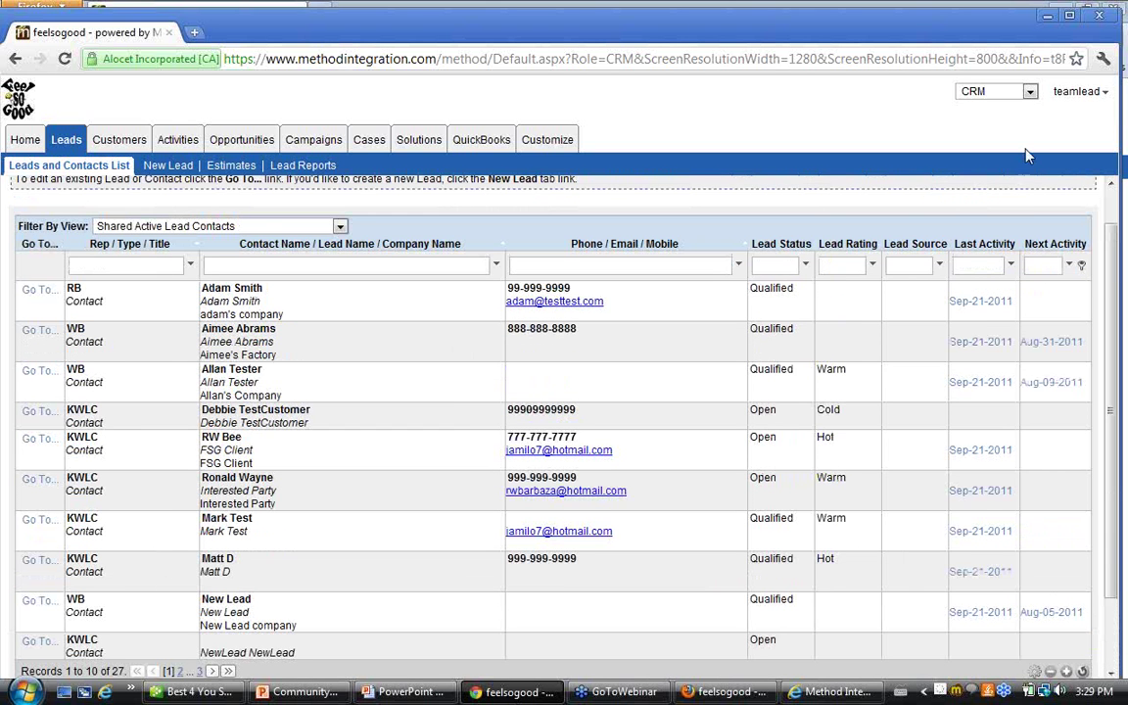
left_click(1080, 94)
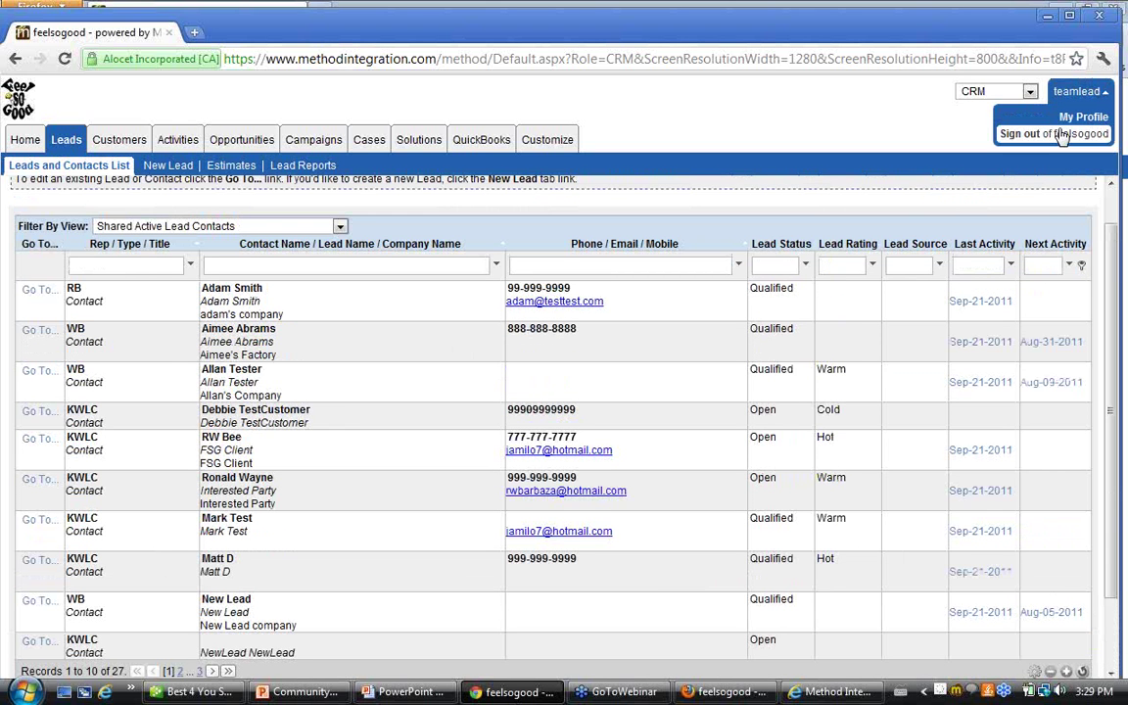
Sign out of teamlead and, in the admin's Customize Users list, start editing the RB user
left_click(1062, 134)
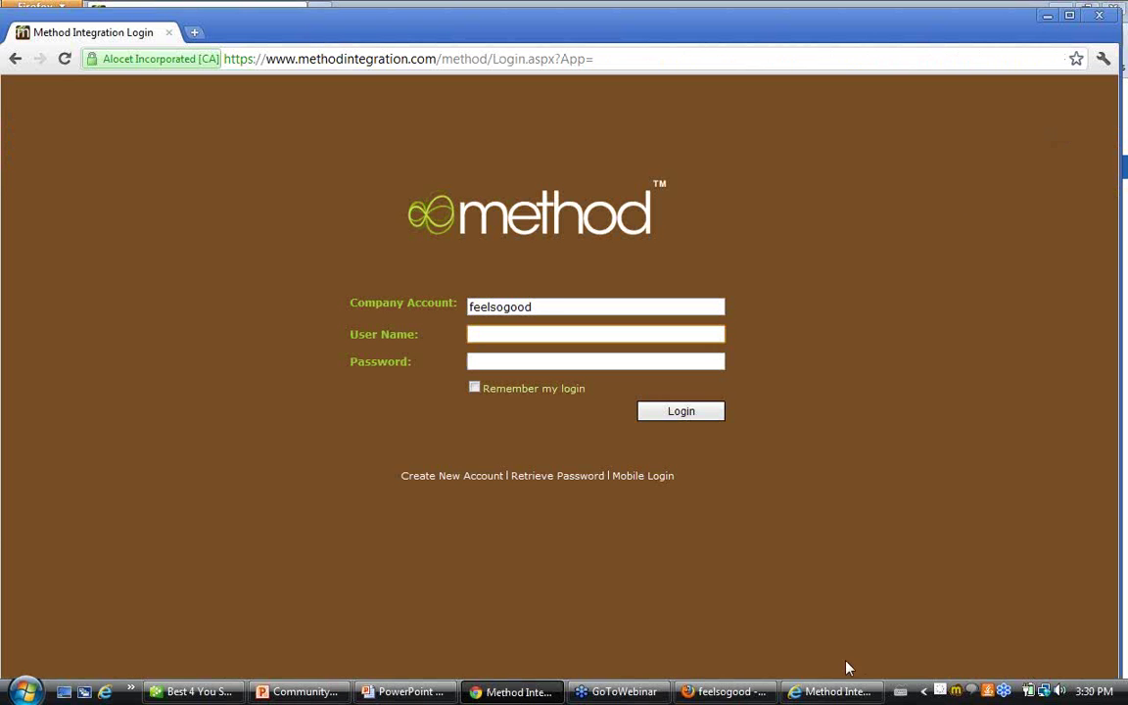
left_click(742, 692)
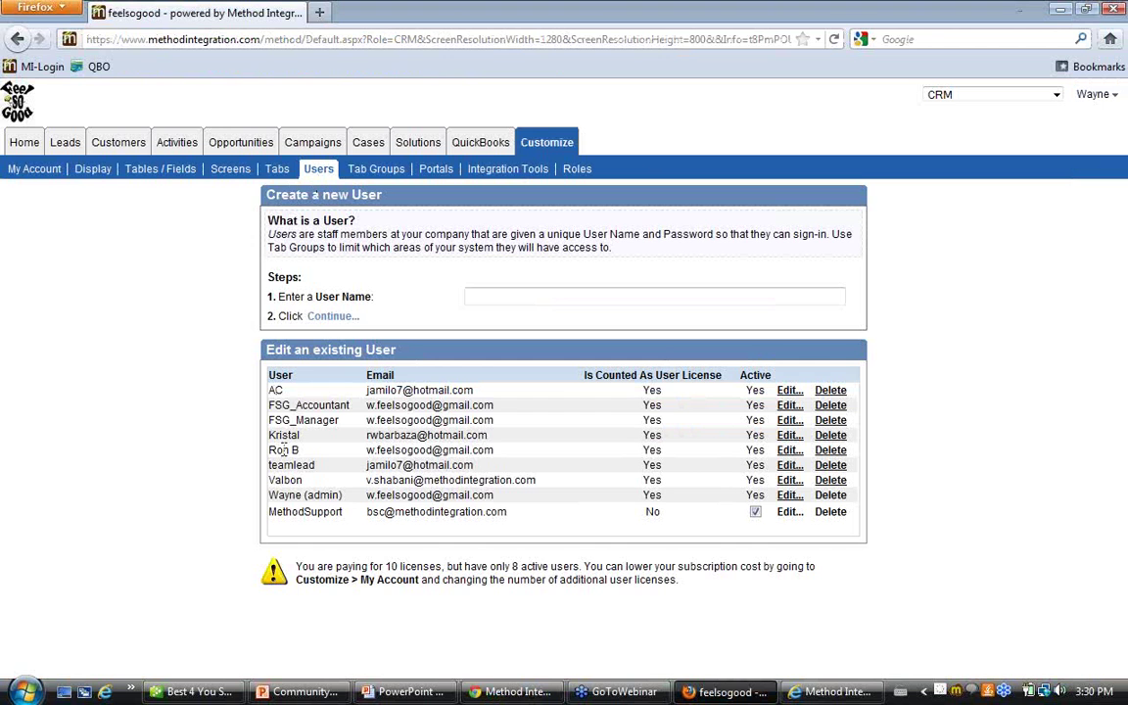
left_click(786, 451)
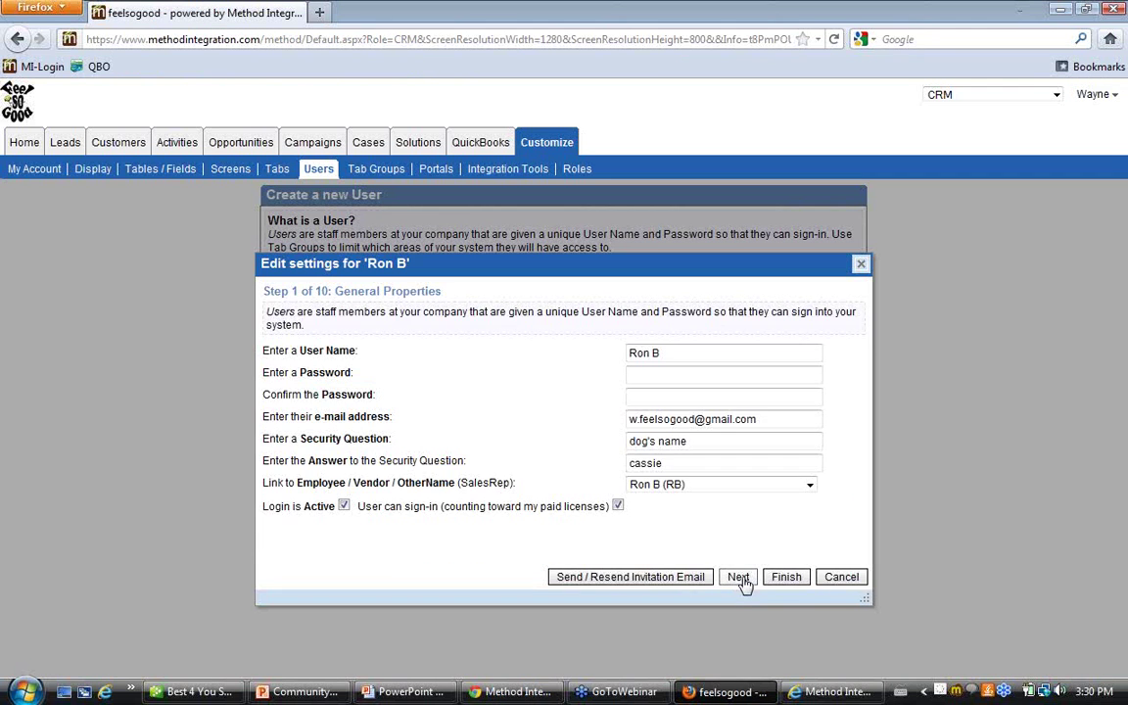
left_click(739, 577)
left_click(741, 582)
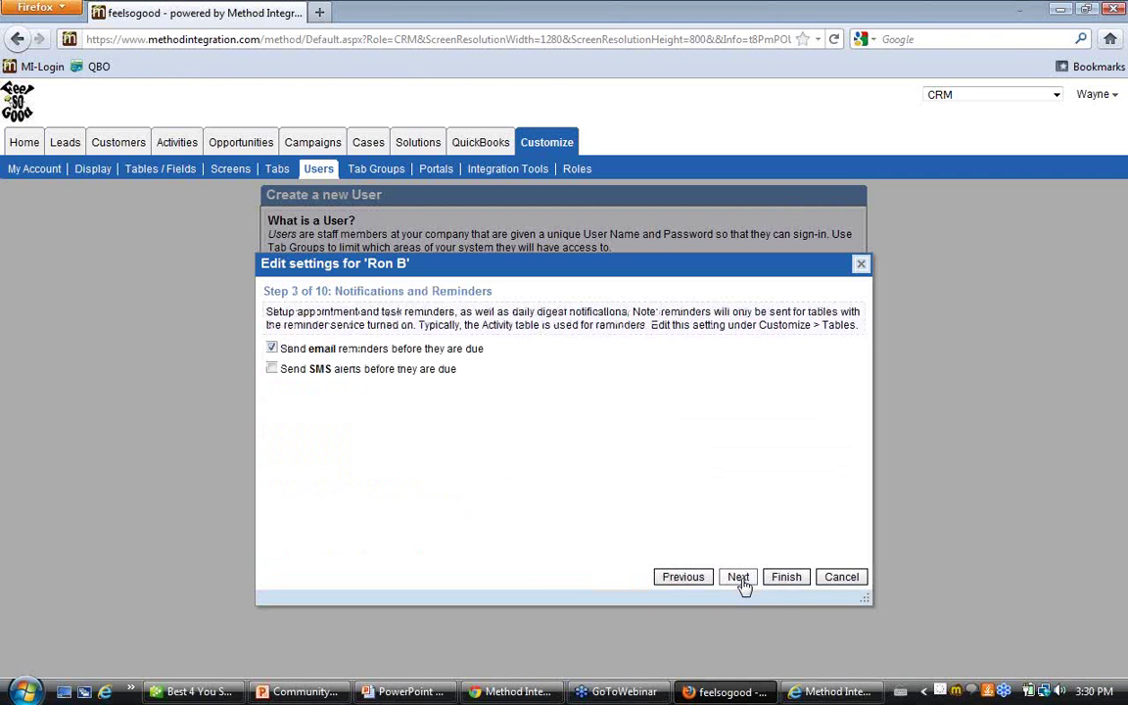
left_click(741, 581)
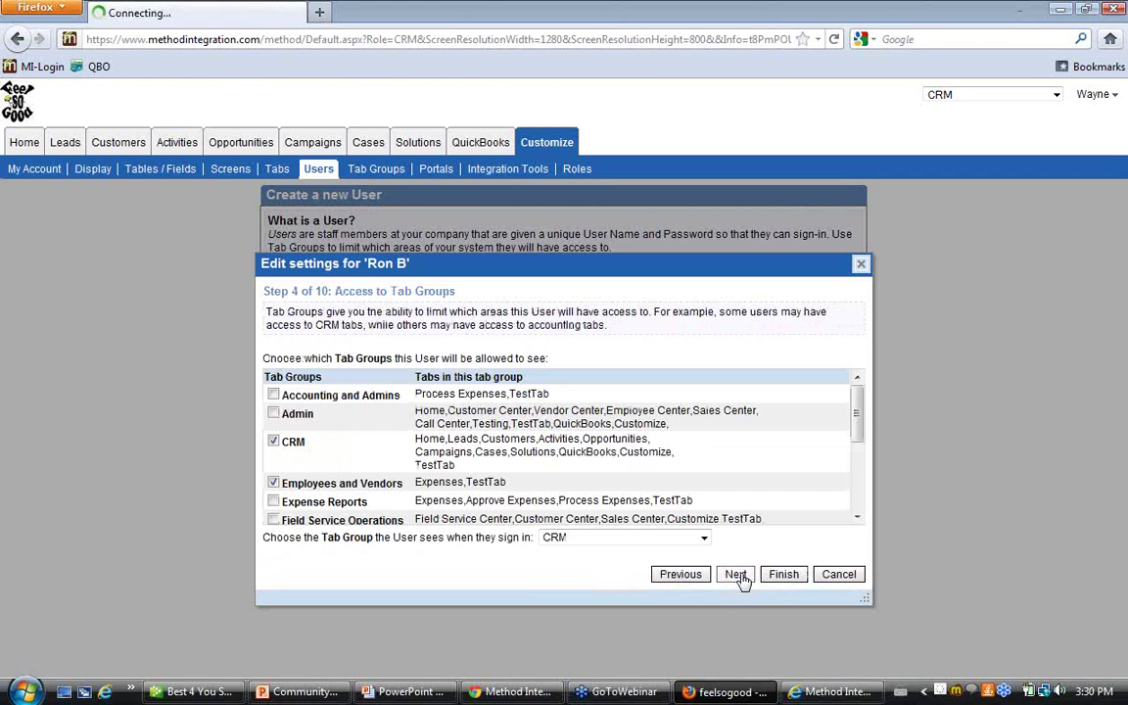
Confirm RB's Shared Records step grants access to the KWLC user's records, then save
left_click(736, 577)
left_click(740, 578)
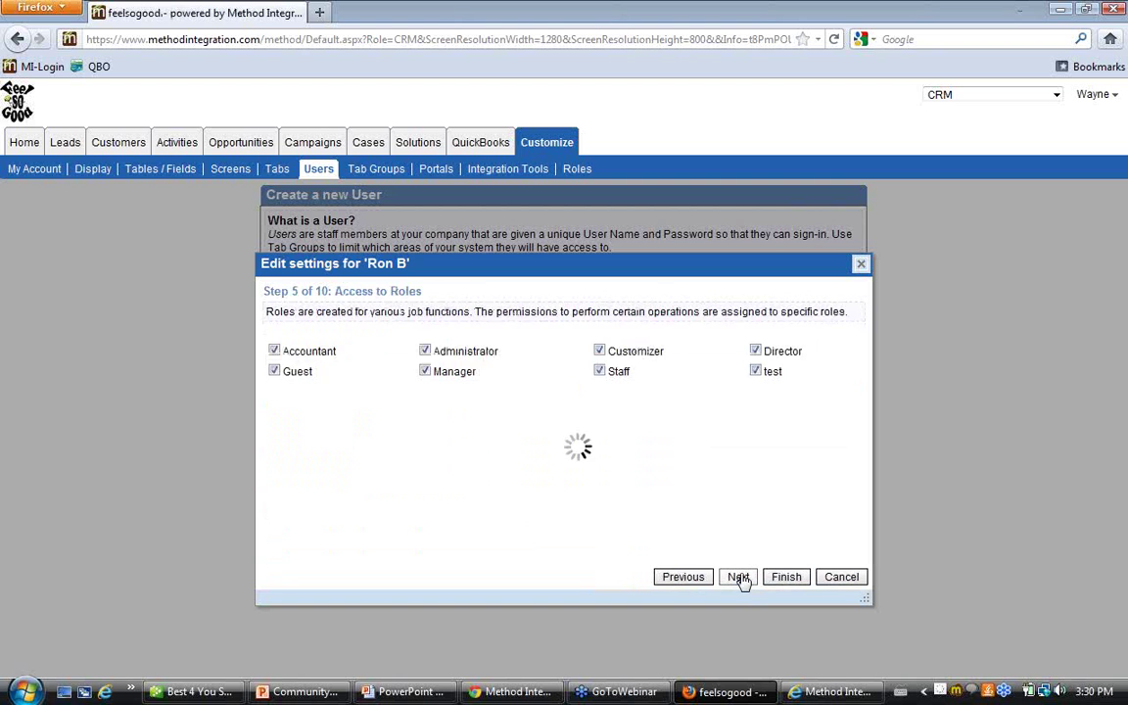
left_click(738, 579)
left_click(682, 578)
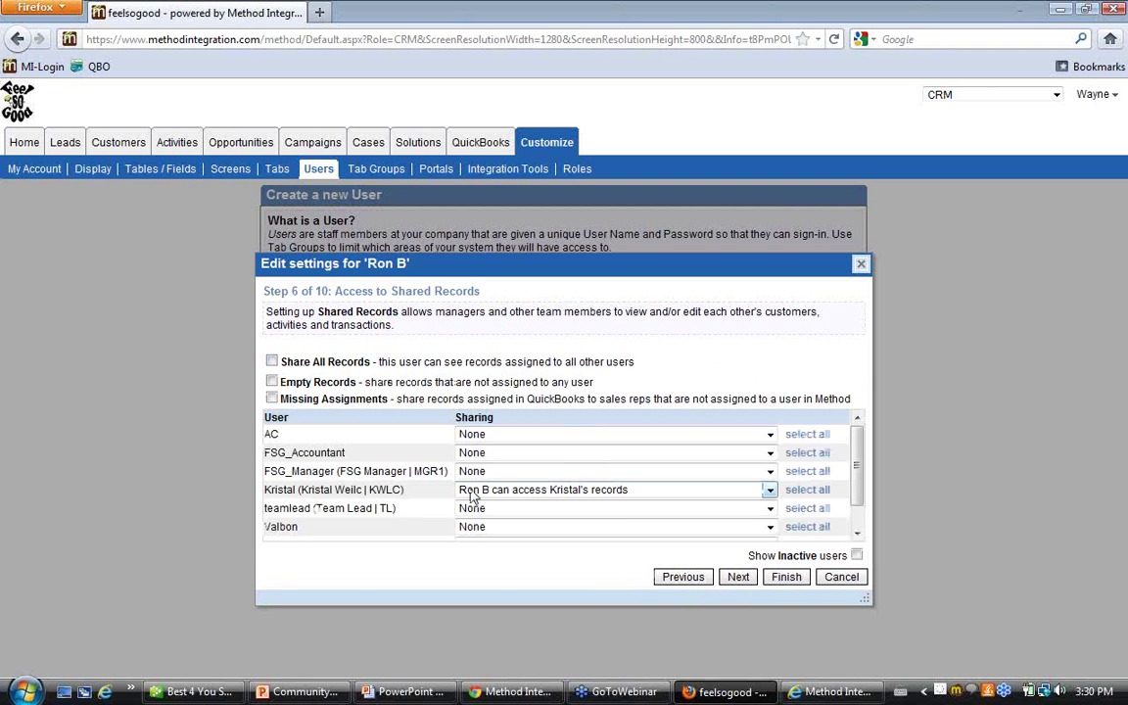
scroll(441, 492, "down", 1)
scroll(440, 492, "up", 1)
scroll(591, 492, "down", 1)
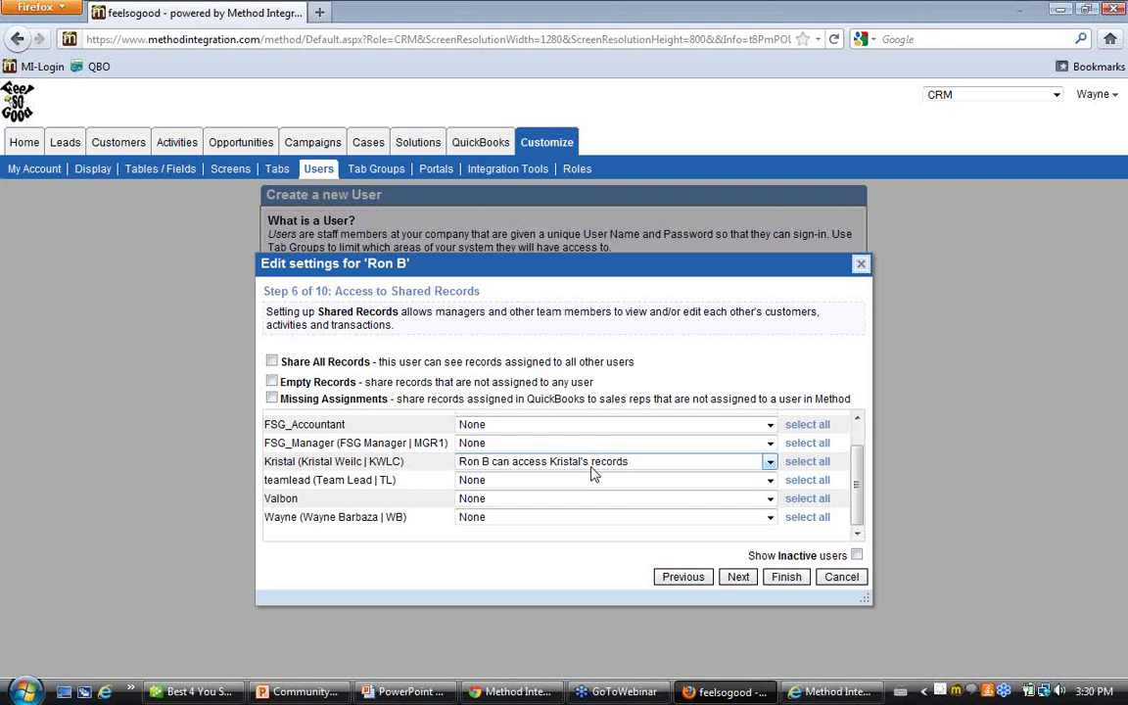
left_click(788, 577)
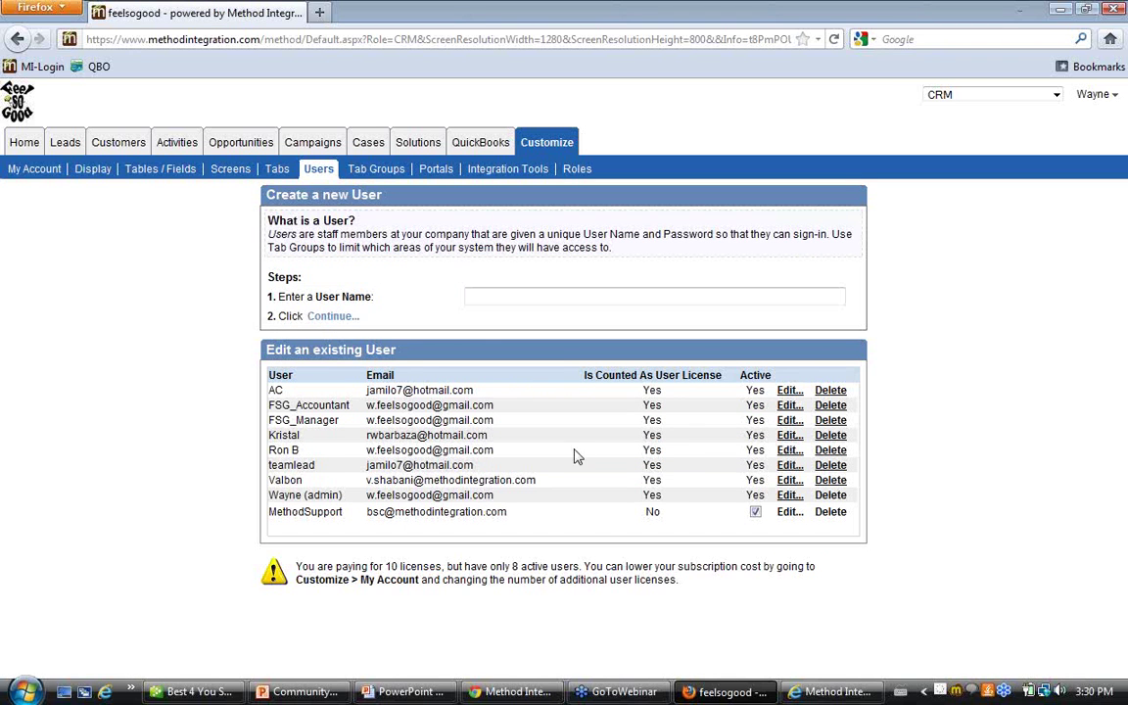
Edit teamlead's settings, turn off seeing all users' records in Shared Records, and save
left_click(789, 466)
left_click(738, 578)
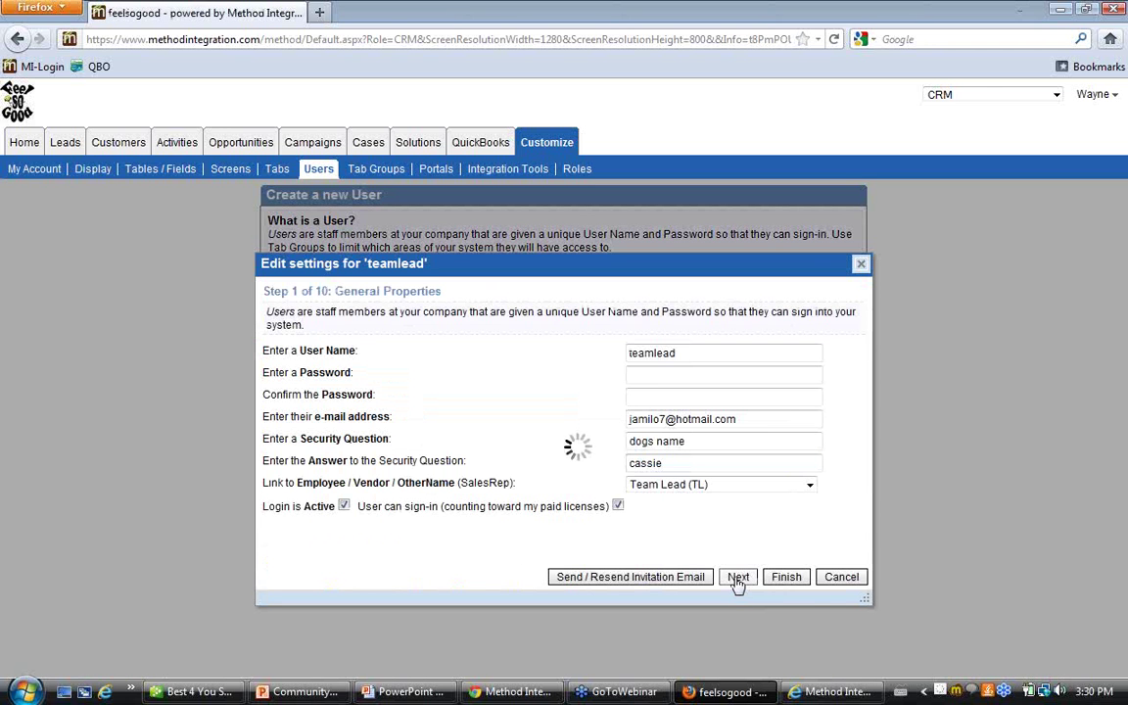
left_click(736, 580)
left_click(737, 579)
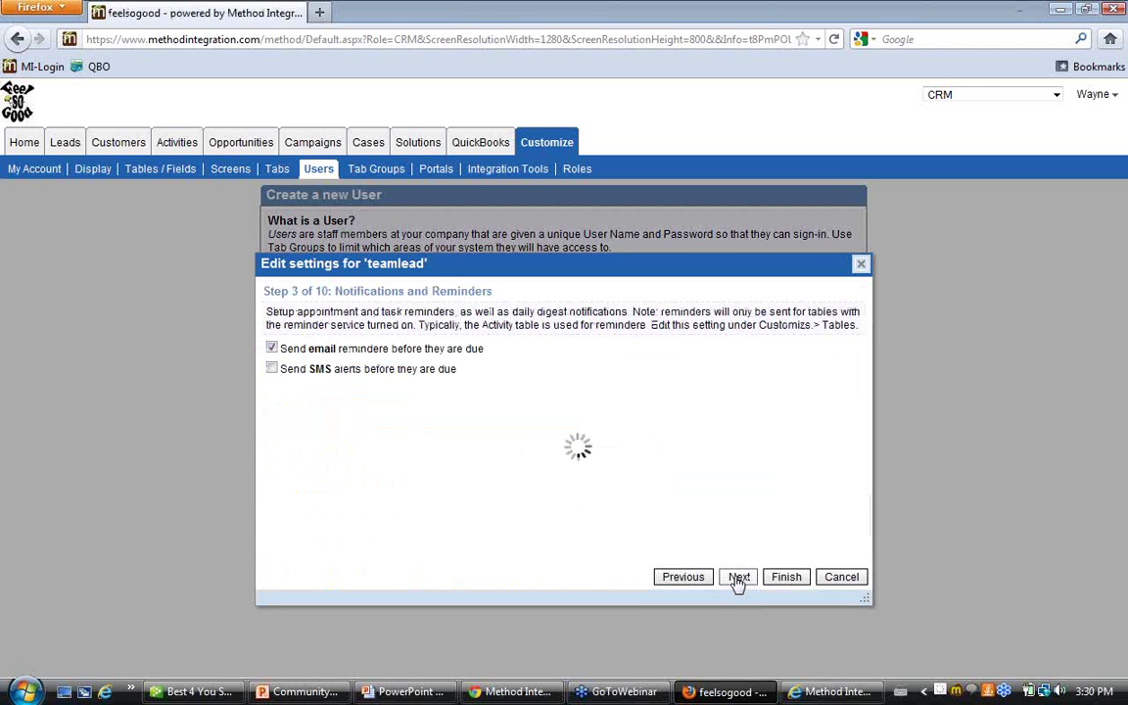
left_click(737, 579)
left_click(738, 577)
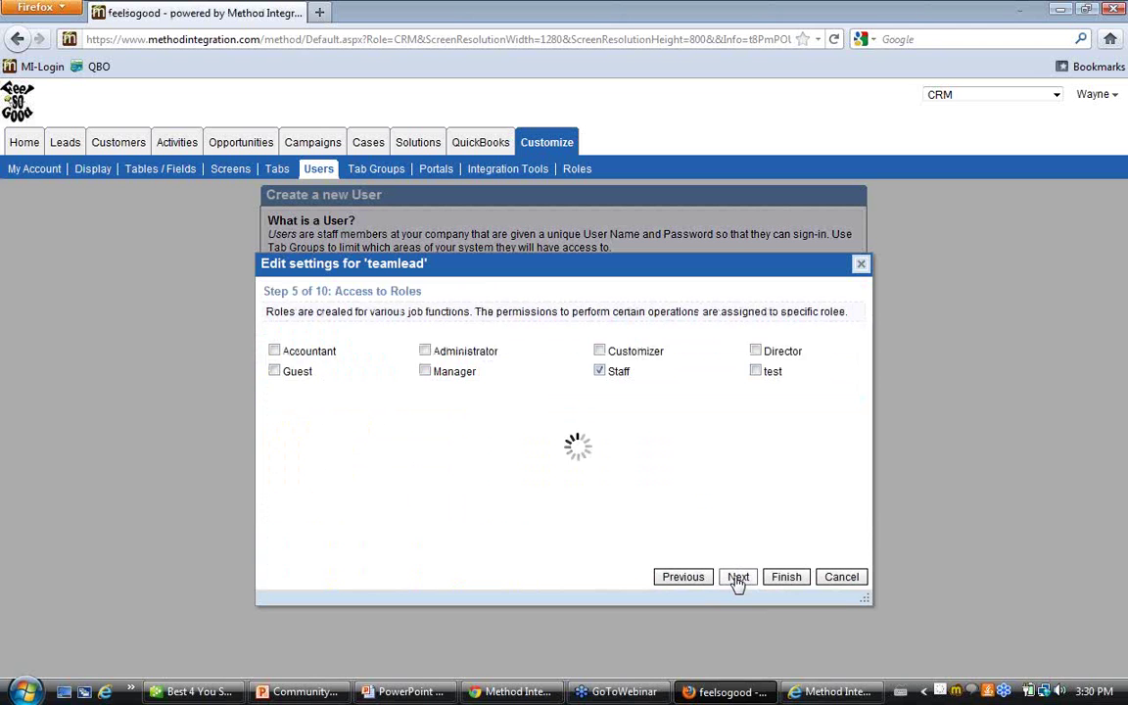
left_click(272, 362)
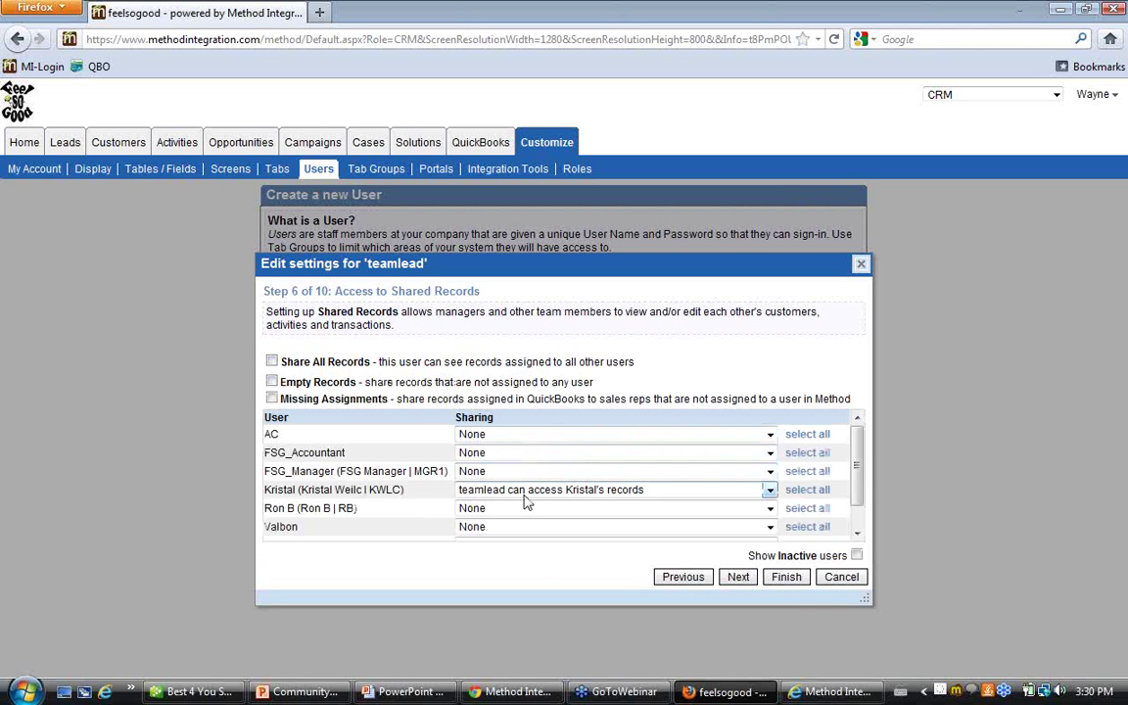
scroll(646, 497, "down", 1)
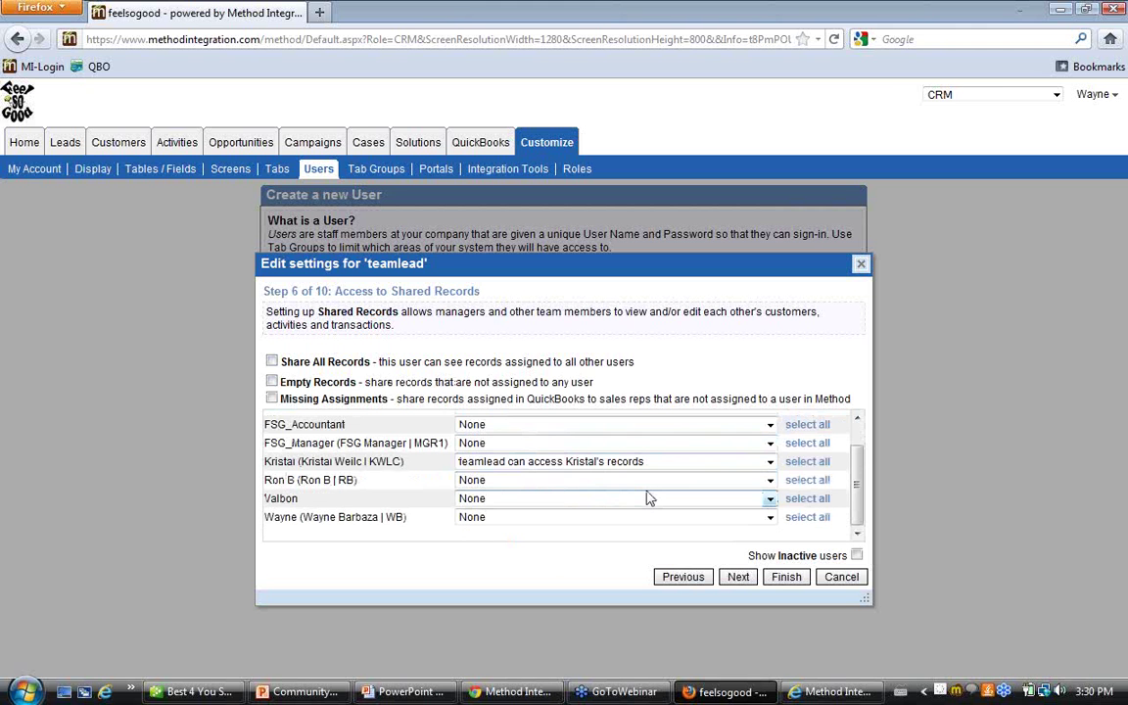
scroll(646, 497, "up", 1)
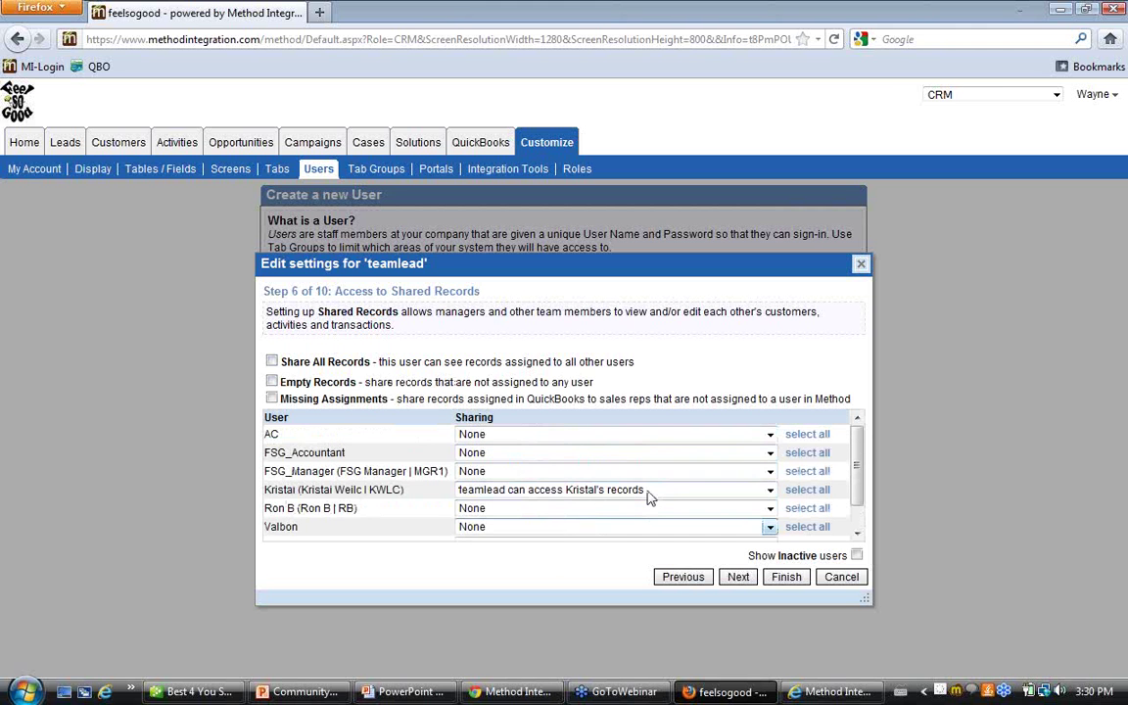
left_click(786, 576)
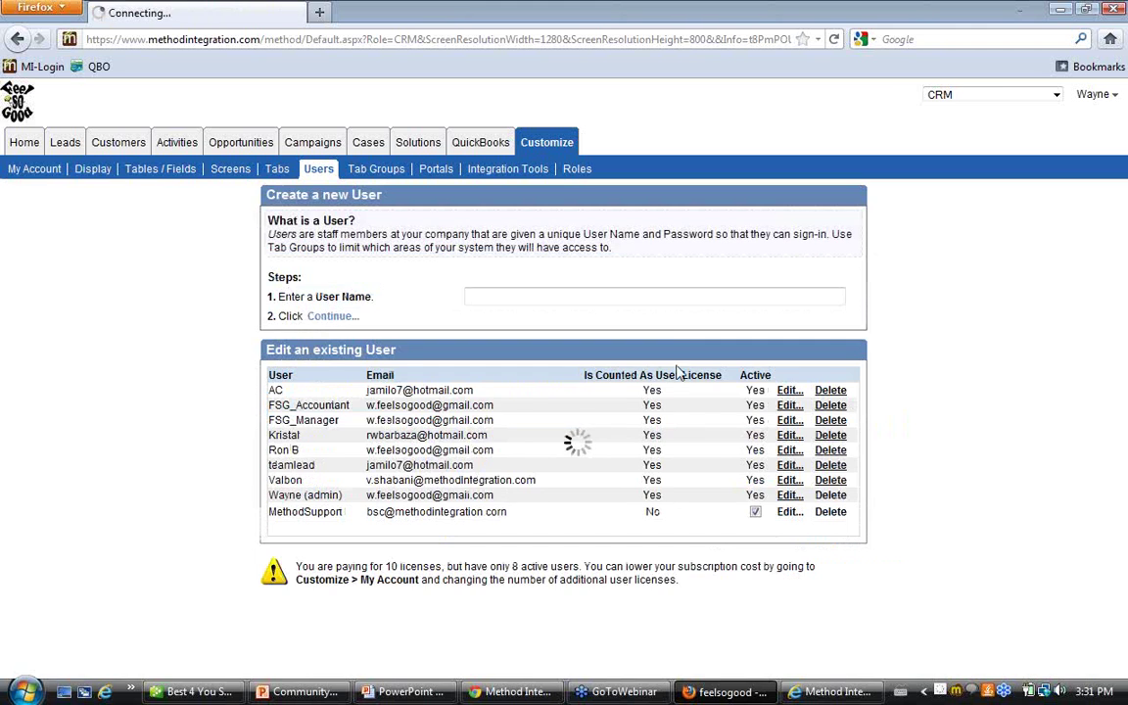
In Chrome, log in as the RB sales user with its password
left_click(509, 691)
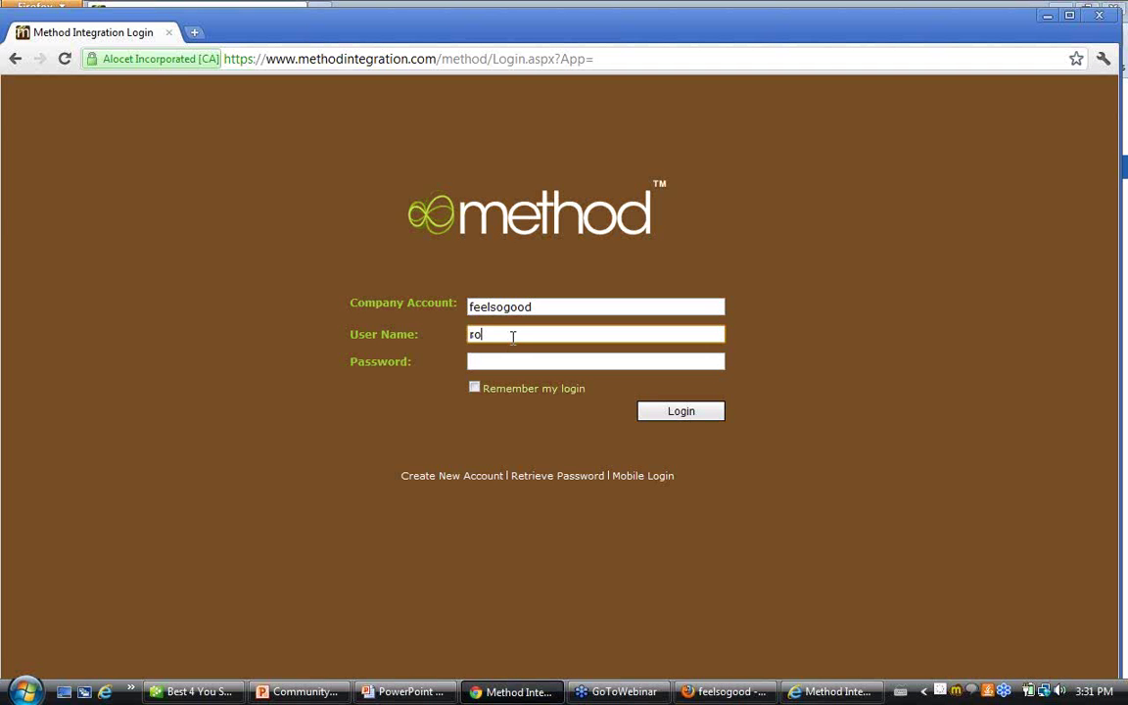
type("********")
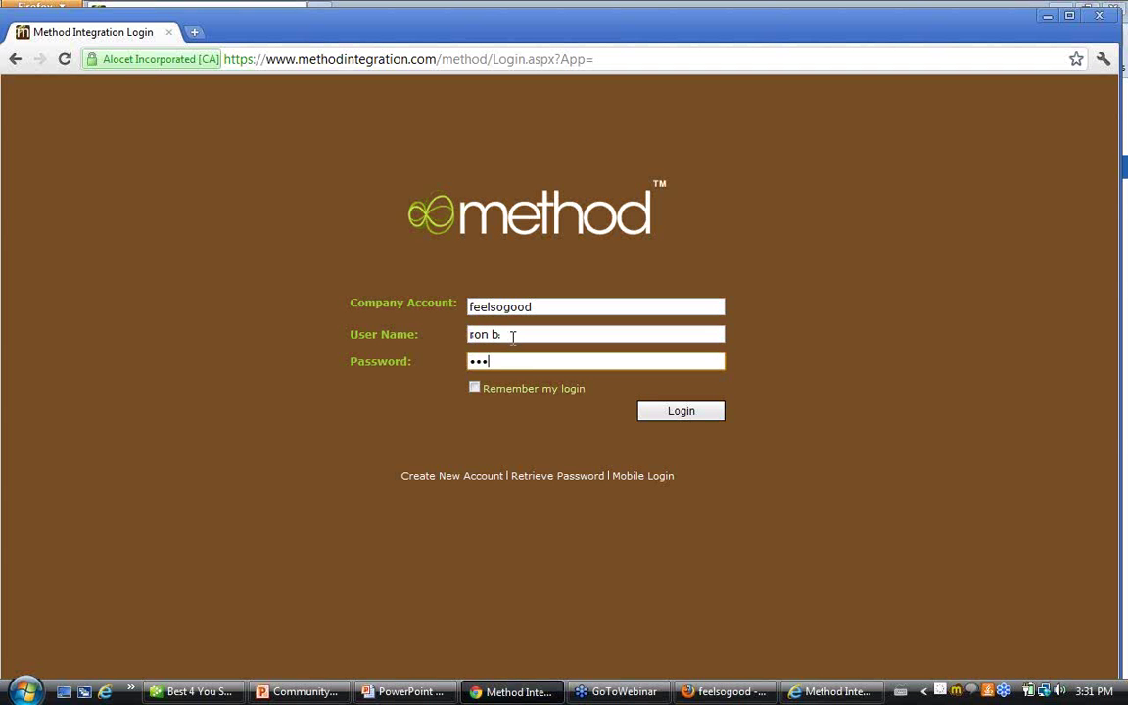
key("Return")
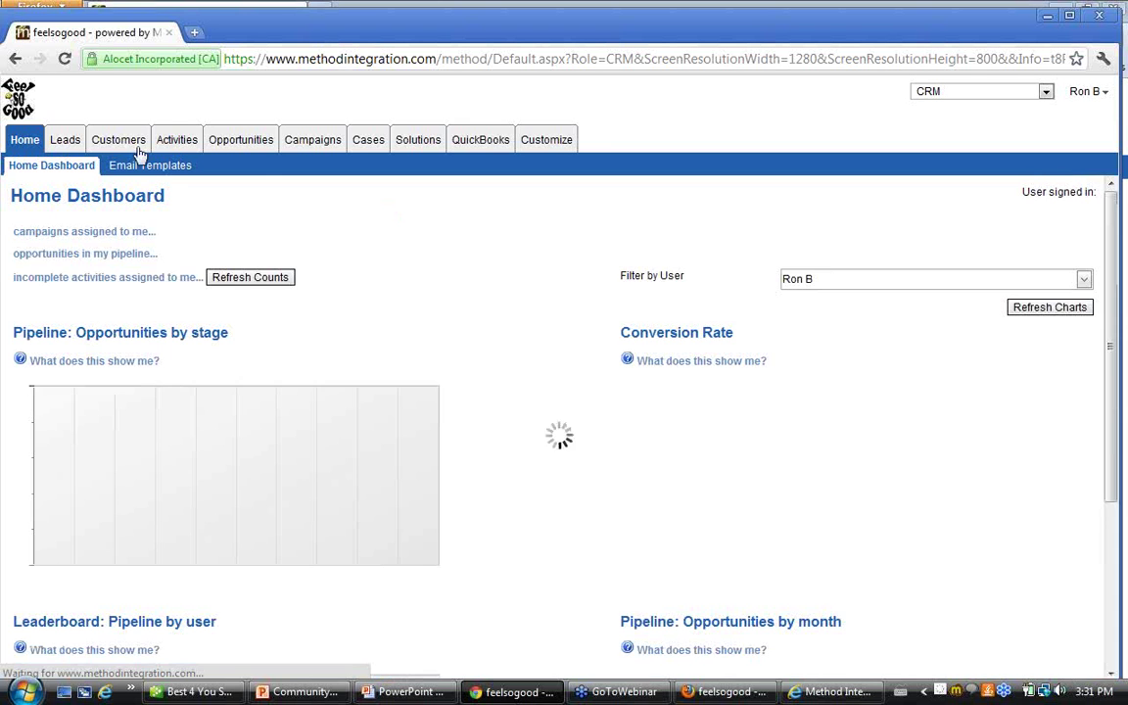
Check the 7-record shared leads list limited to RB and KWLC, then sign out
left_click(68, 147)
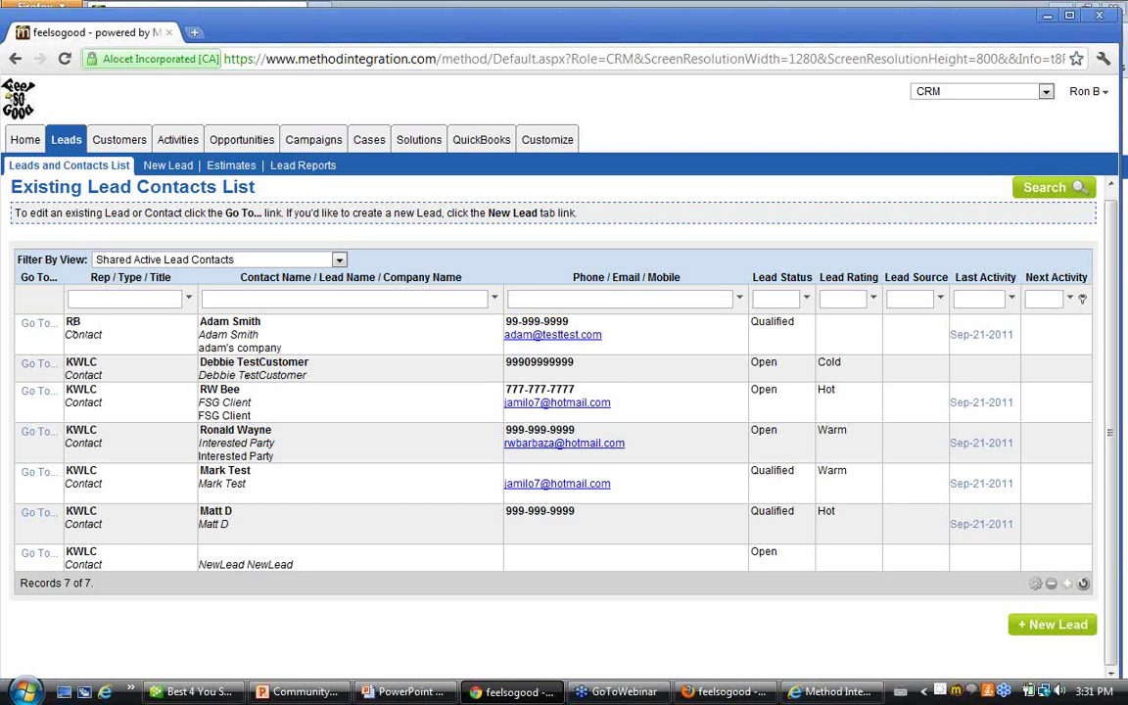
left_click_drag(66, 321, 158, 448)
left_click(311, 385)
left_click_drag(11, 591, 2, 592)
left_click(323, 427)
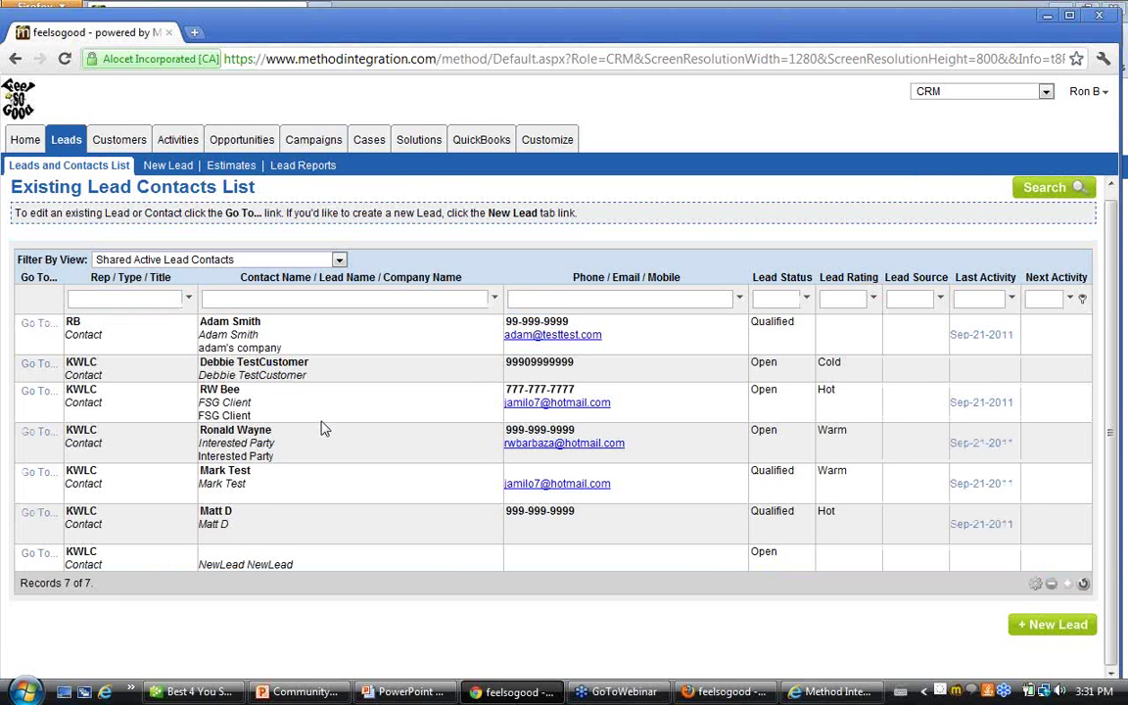
left_click(1077, 92)
left_click(1085, 133)
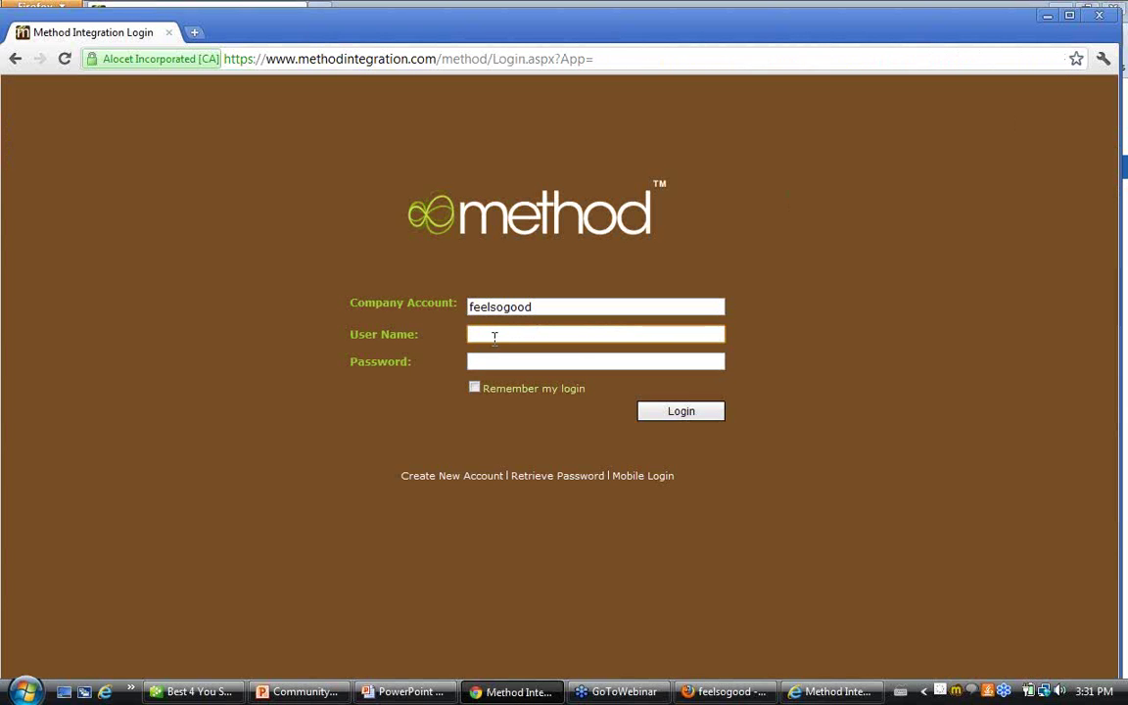
Log in as teamlead and view its 6 shared active leads, all owned by KWLC
type("teamlead")
key("Tab")
type("***")
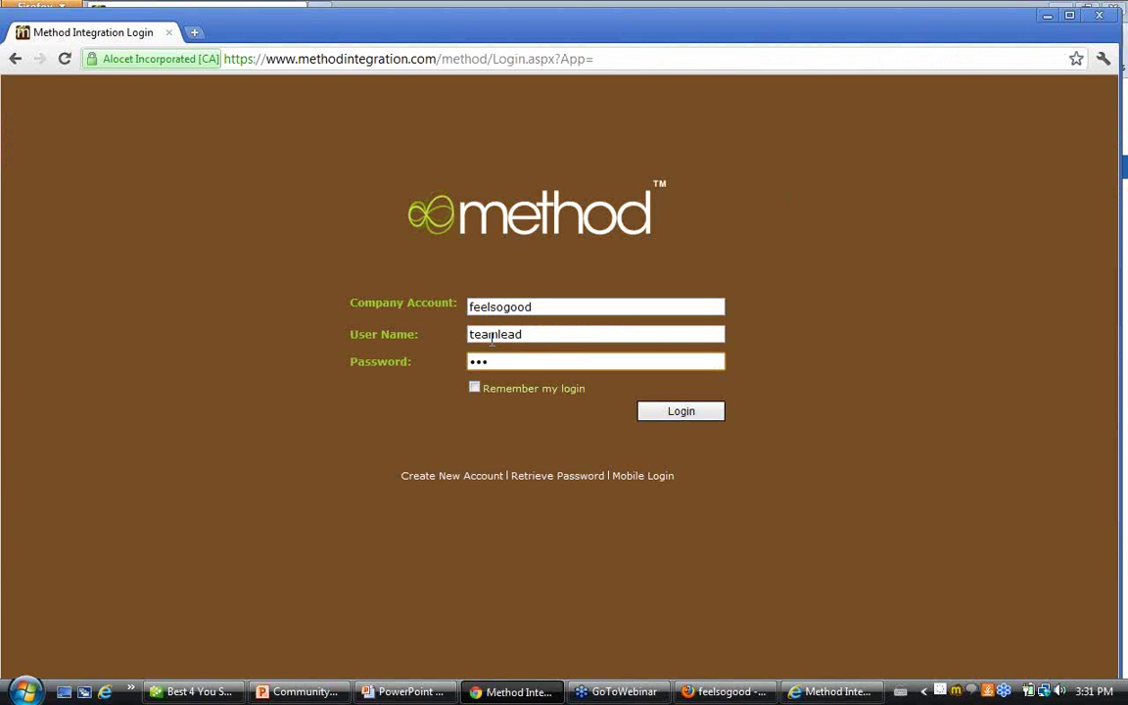
type("******")
key("Return")
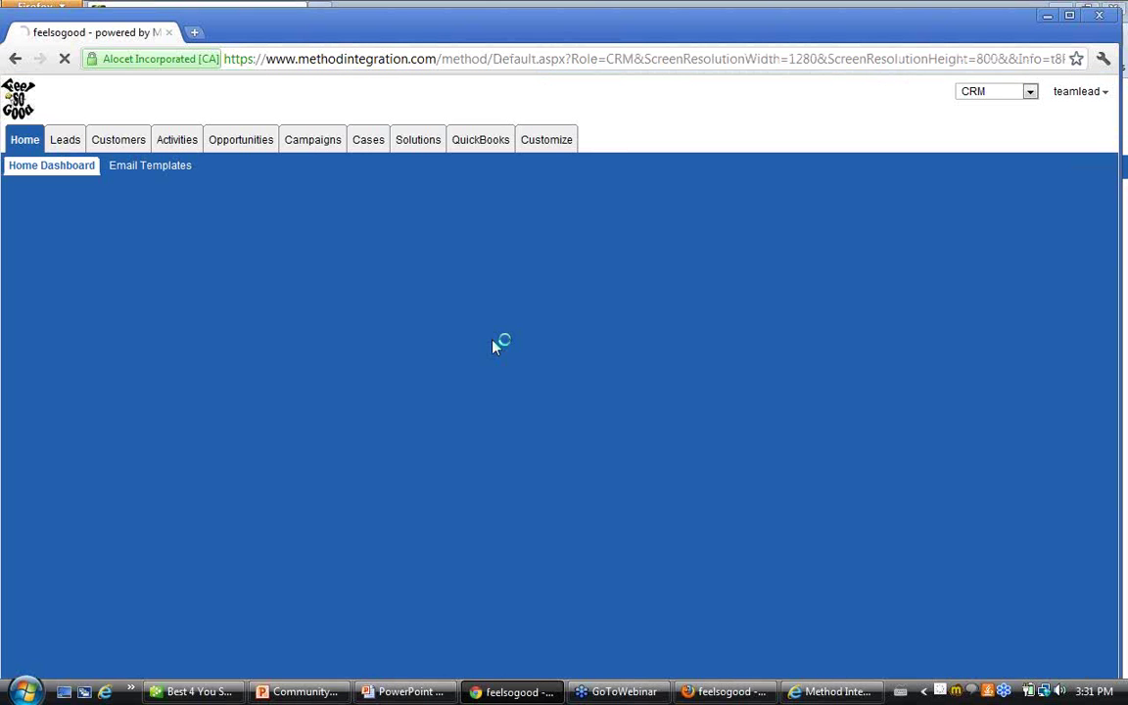
left_click(66, 142)
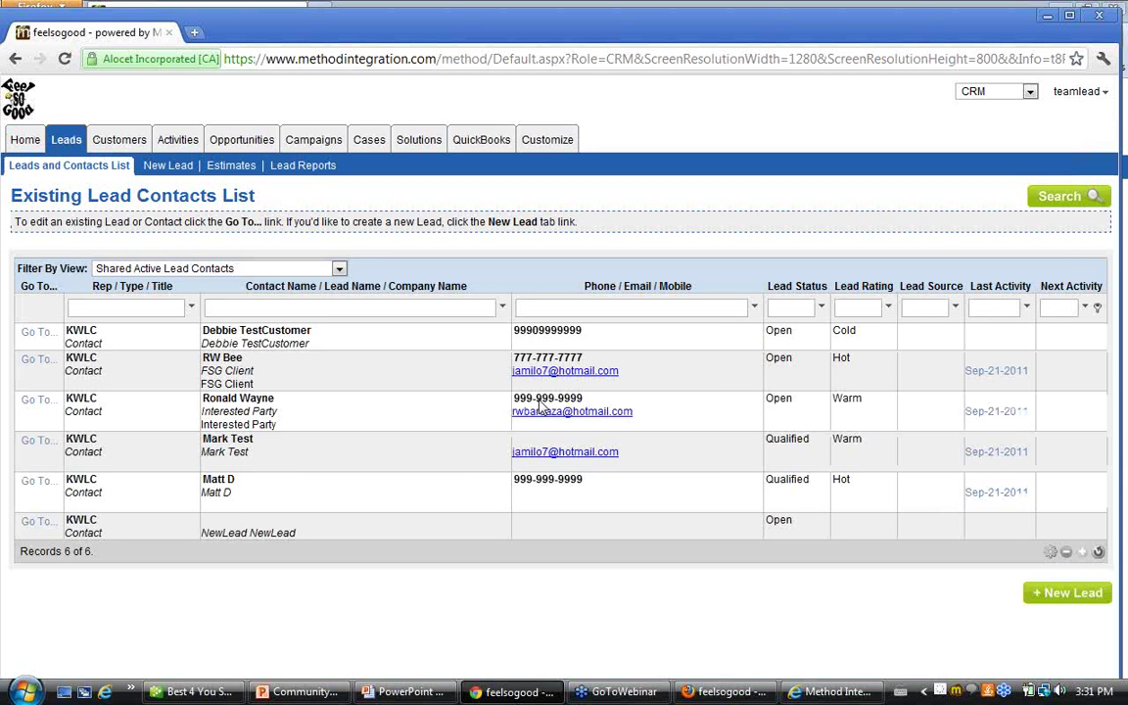
left_click_drag(67, 331, 324, 539)
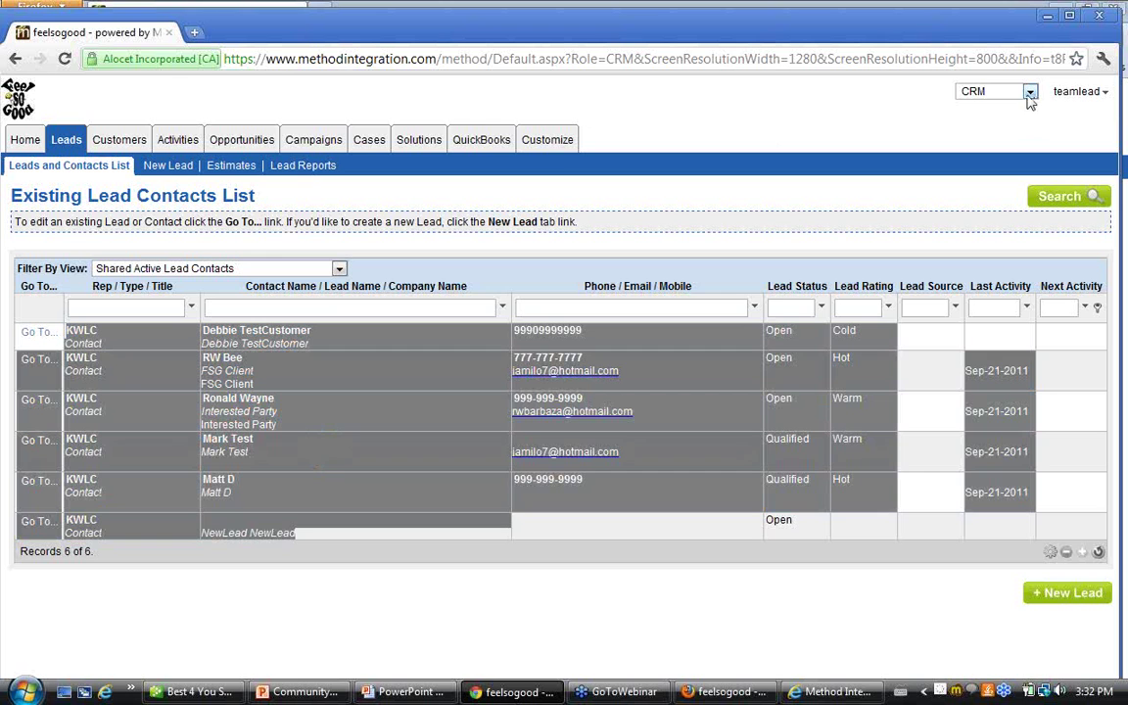
As teamlead, get the permission error on Customize > Users, then return to the admin's Firefox session
left_click(554, 142)
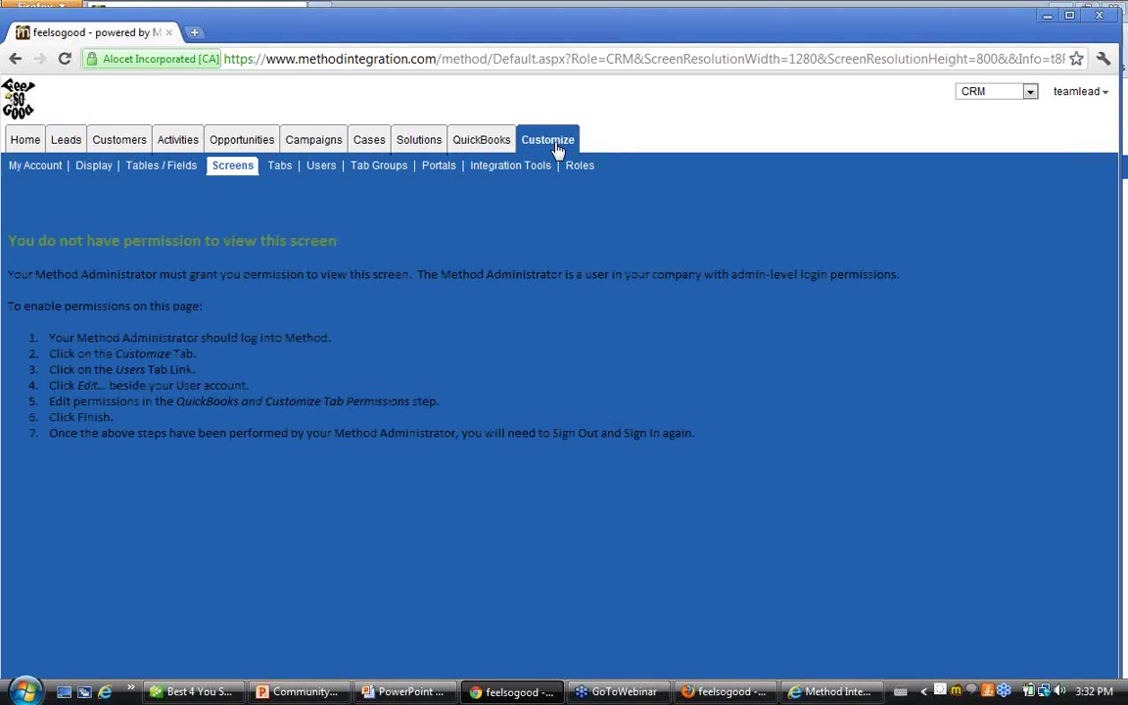
left_click(325, 170)
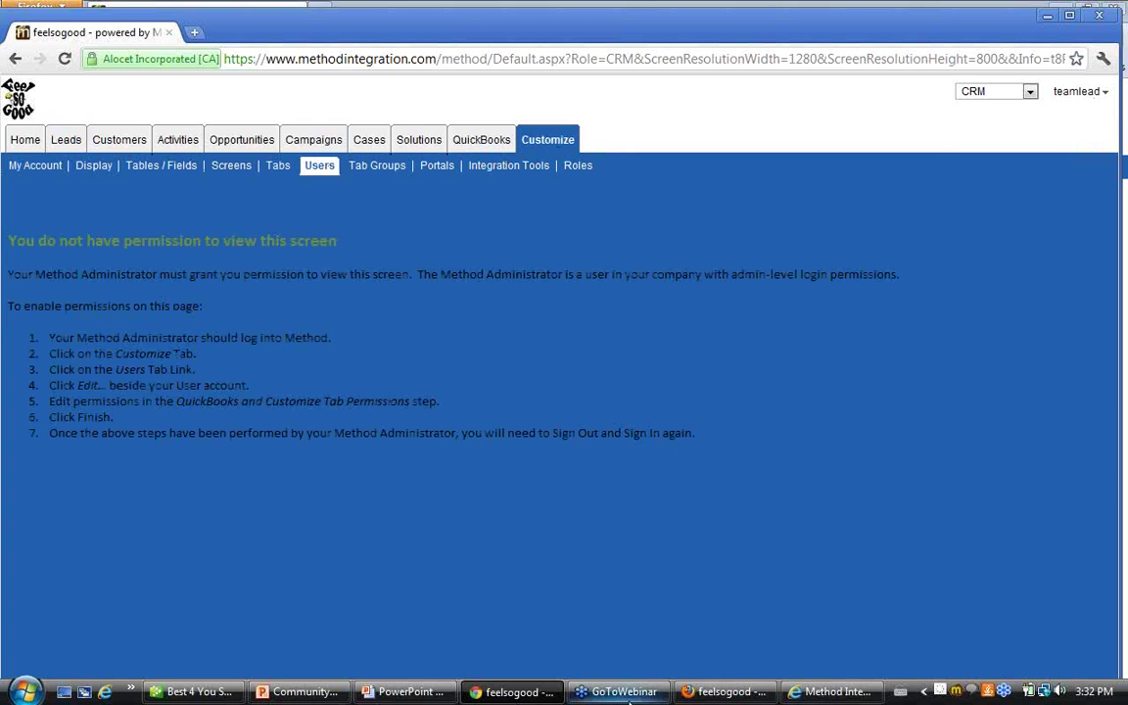
left_click(684, 692)
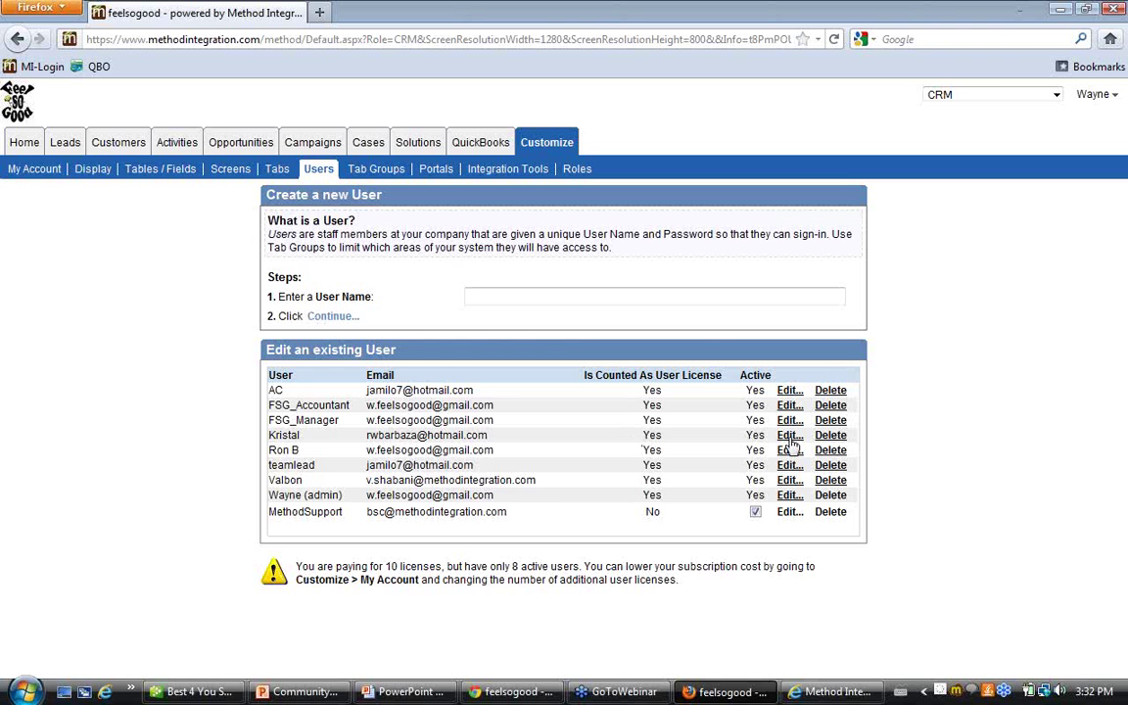
Open the admin user's settings and step through to Access to Shared Records
left_click(788, 497)
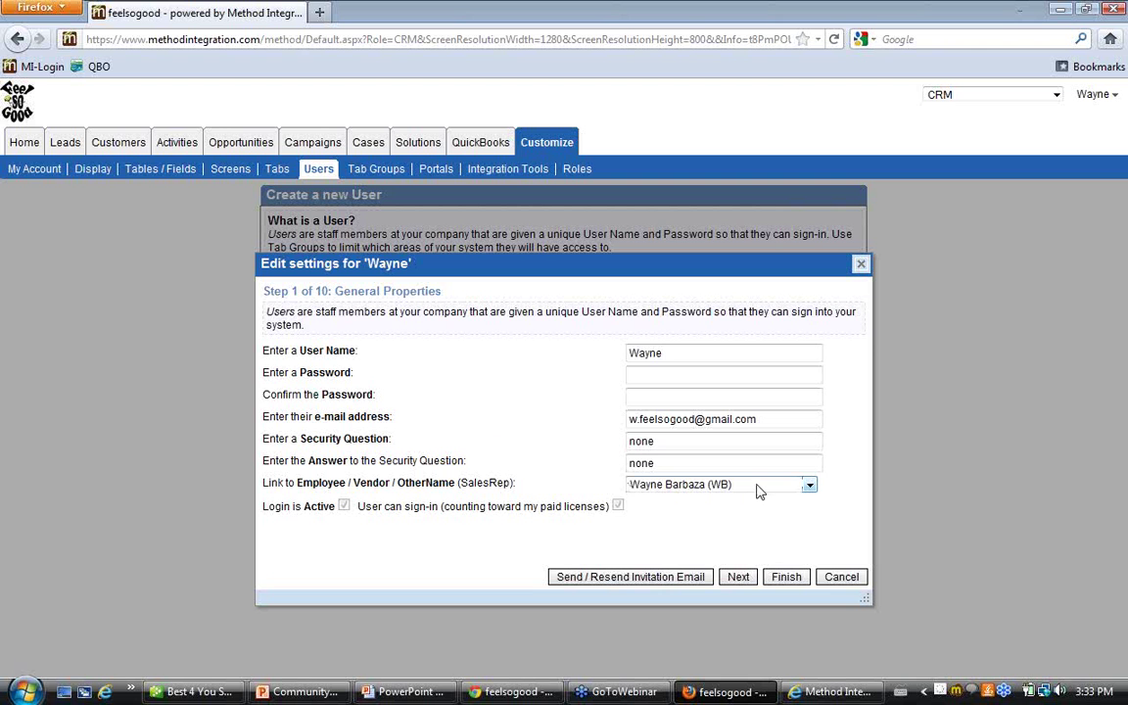
left_click(741, 578)
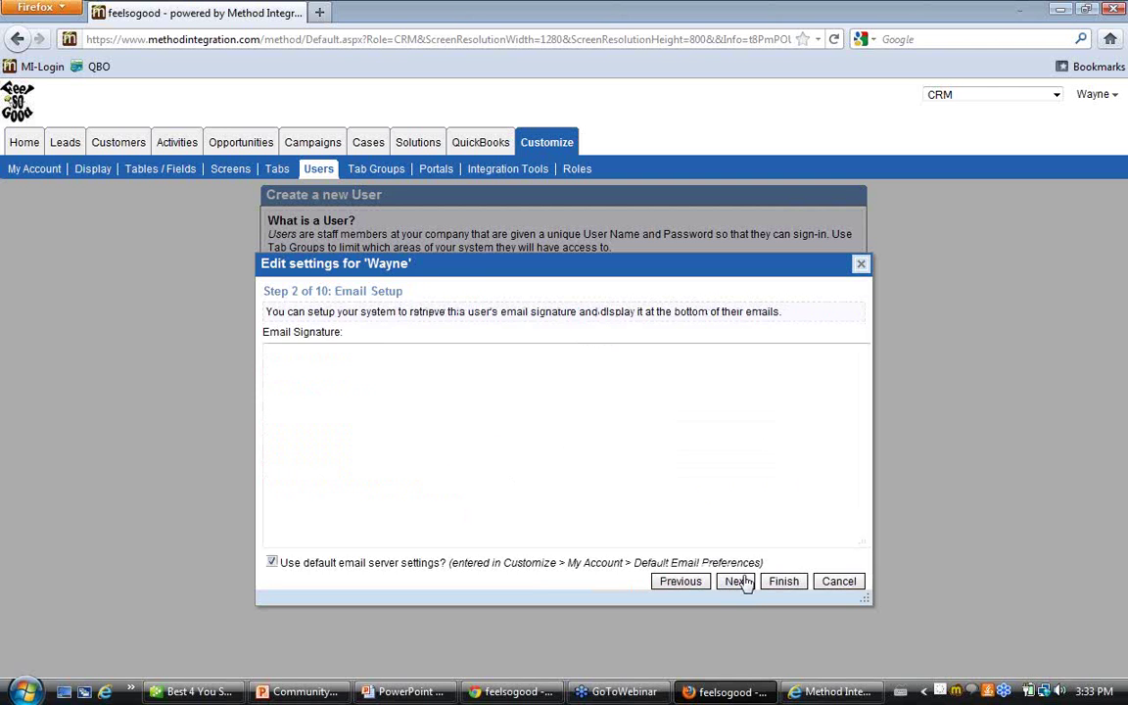
left_click(744, 581)
left_click(744, 580)
left_click(744, 581)
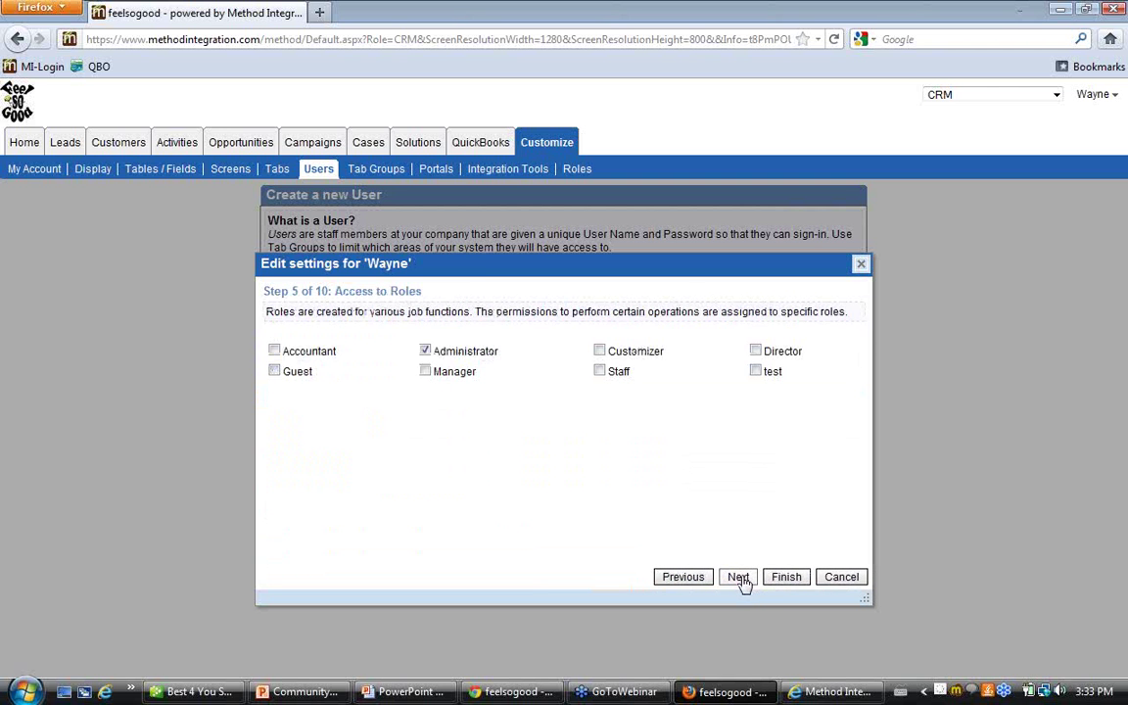
left_click(743, 579)
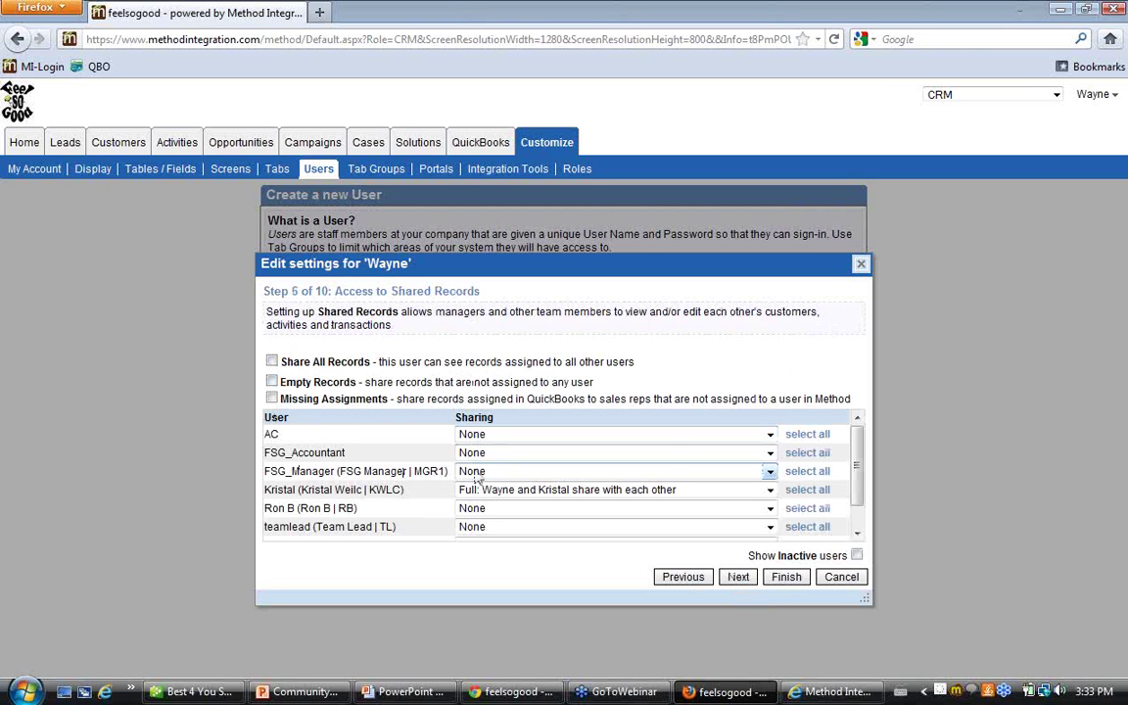
Review the admin's shared-records table, then advance the slideshow to the End Notes slide
scroll(398, 482, "down", 1)
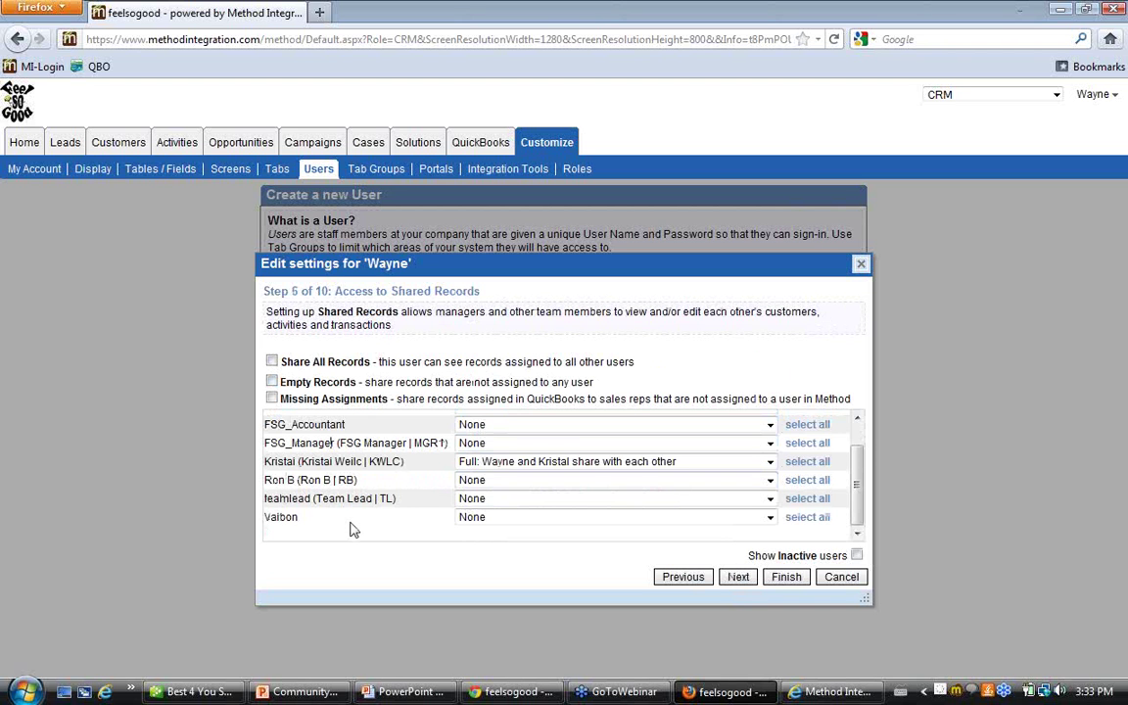
scroll(352, 525, "up", 1)
scroll(353, 526, "down", 1)
scroll(348, 462, "up", 1)
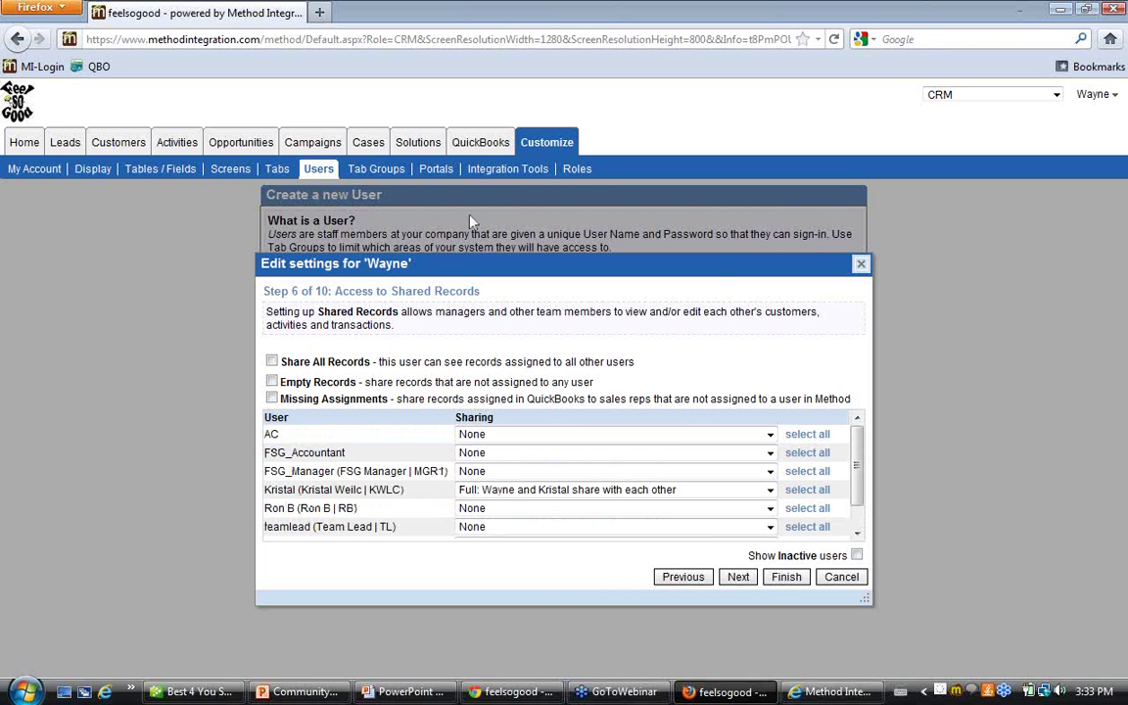
key("alt+Tab")
key("alt+Tab")
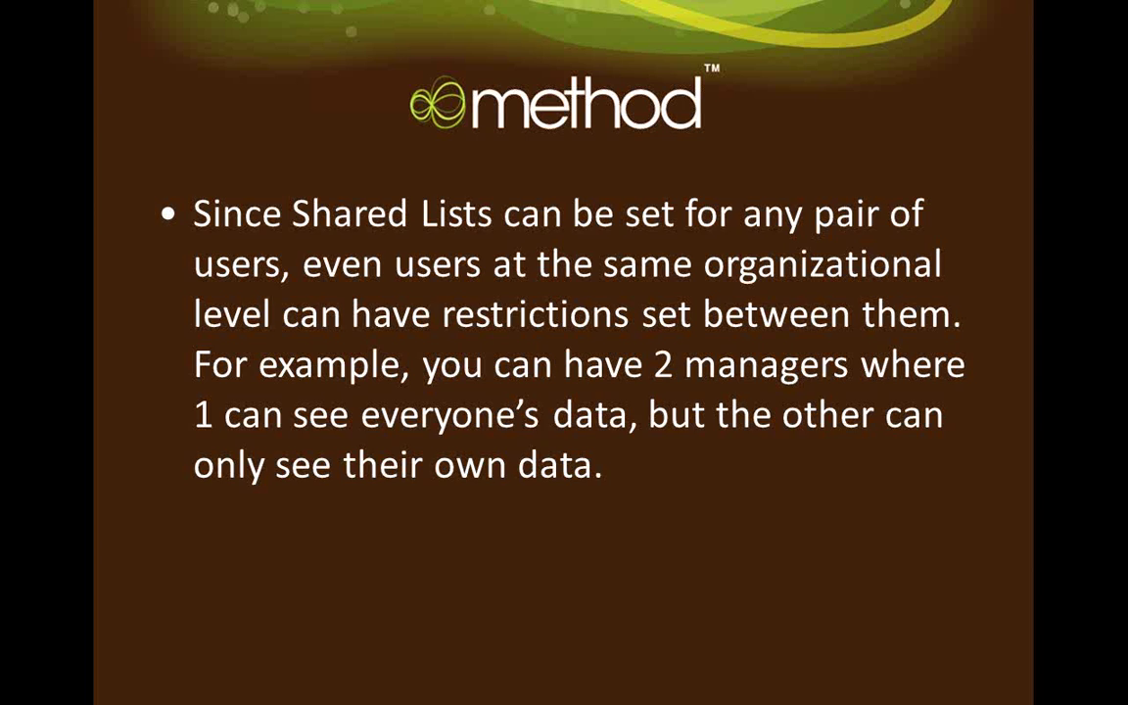
key("Right")
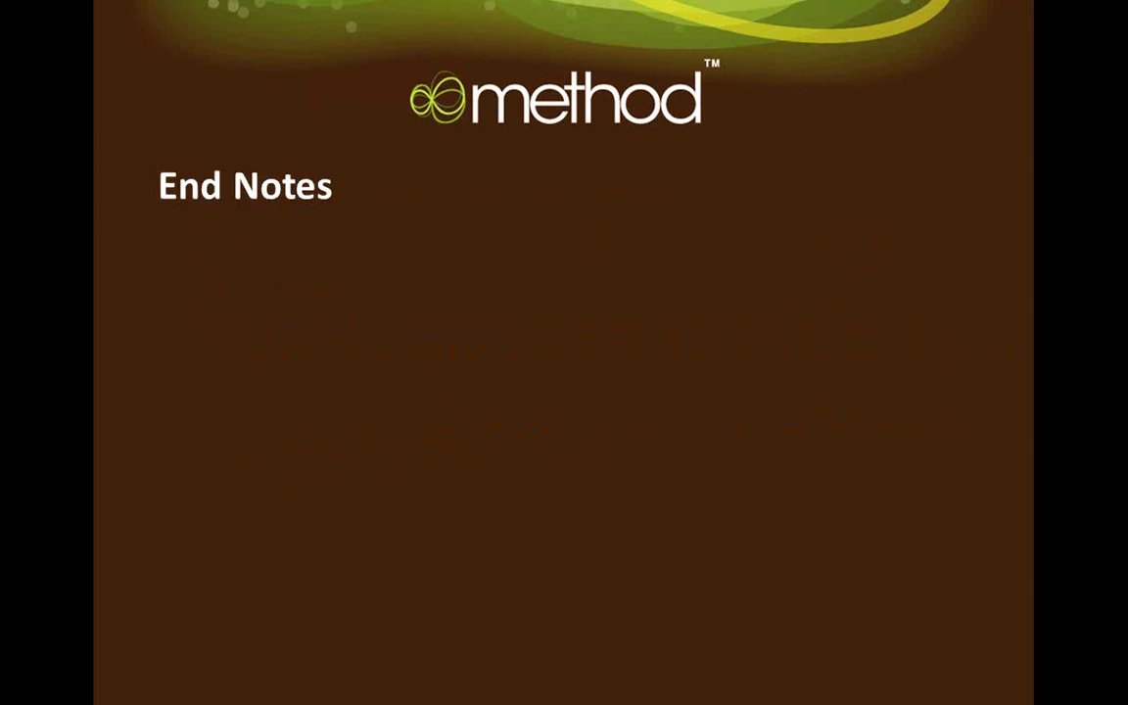